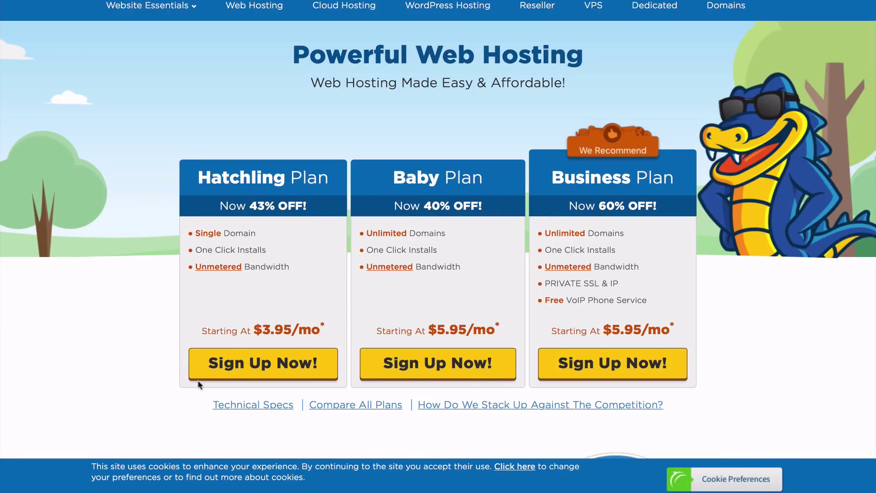
- Sign up for the Hatchling hosting plan and enter yourbeautifulblog as the new .com domain to register
click(255, 379)
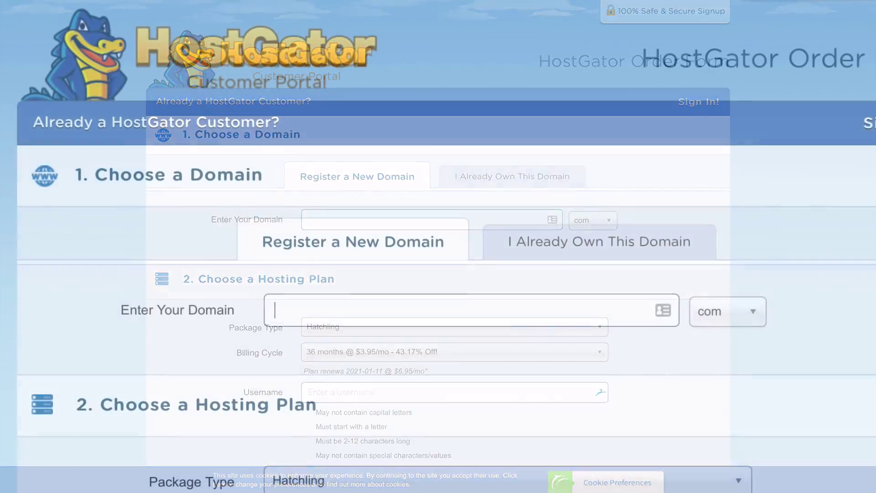
text(yo)
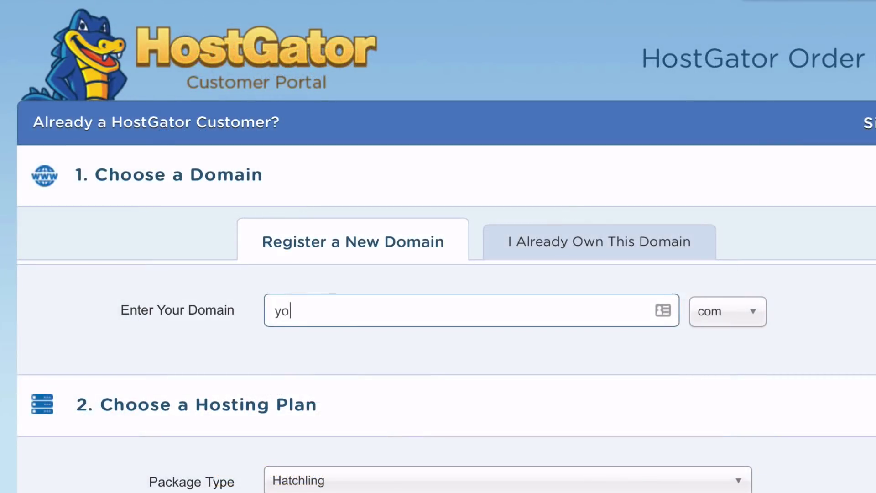
text(urbeautifulblo)
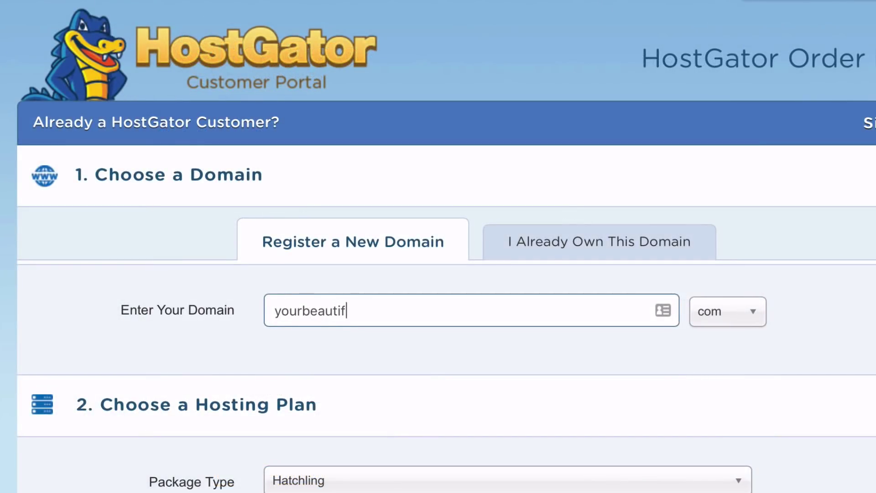
text(g)
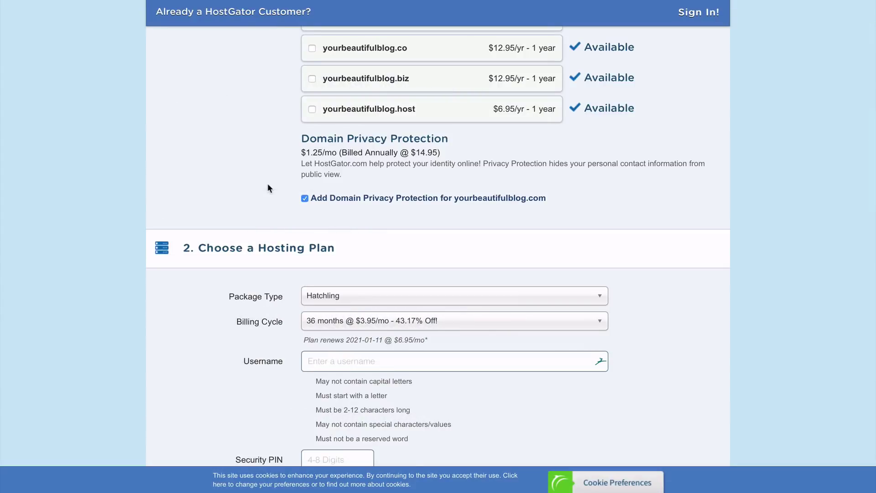
- Remove domain privacy protection from the order and set the hosting billing cycle to 12 months
click(305, 199)
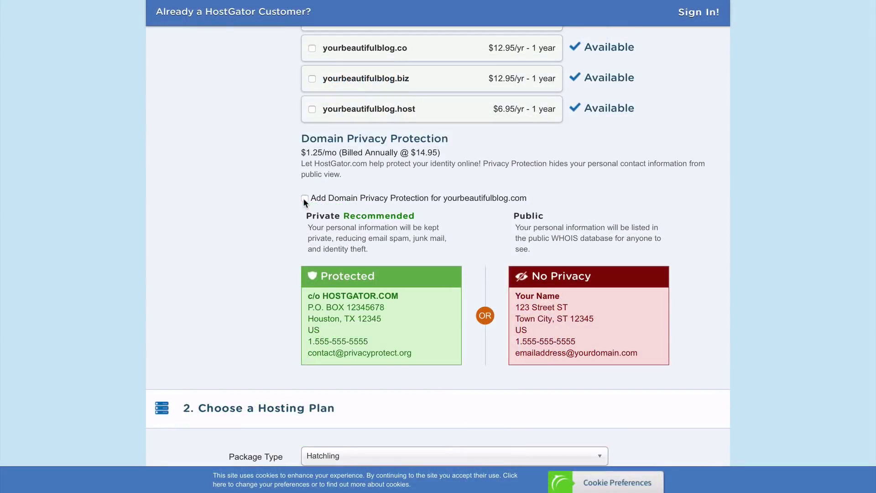
scroll(234, 225, down, 7)
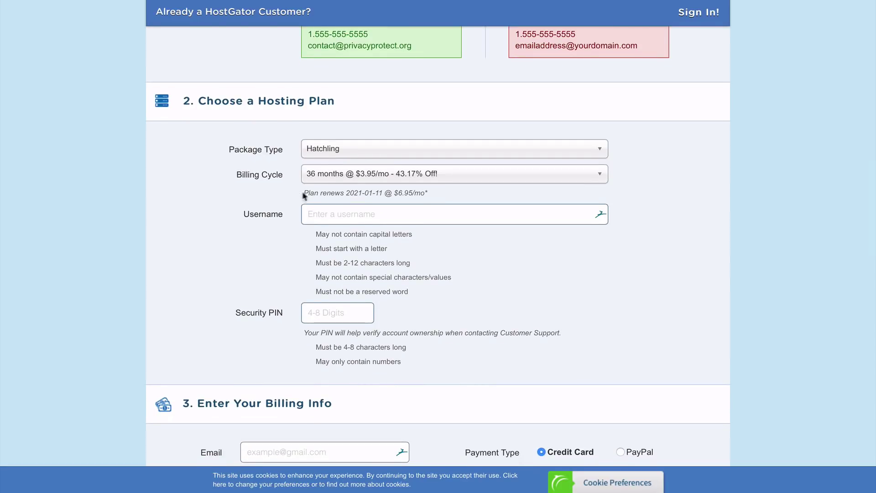
click(343, 181)
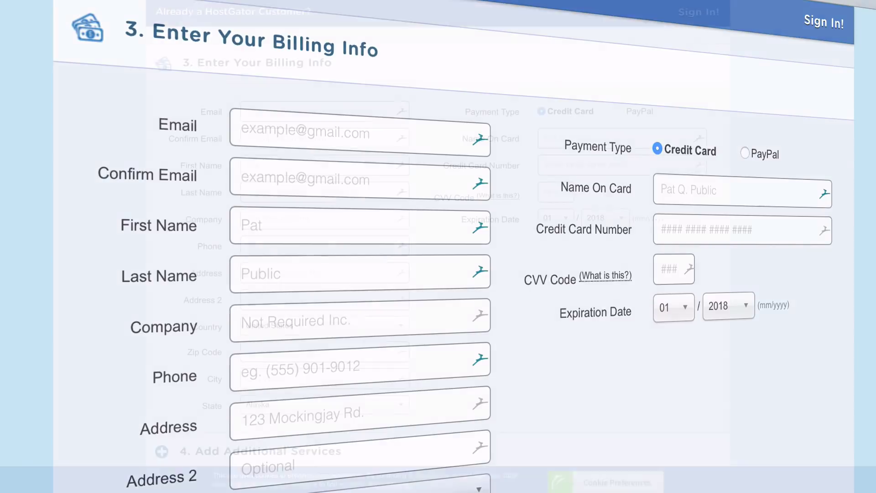
- Remove the SiteLock monitoring and CodeGuard site backup add-ons from the order's additional services
scroll(438, 246, down, 4)
scroll(438, 246, down, 5)
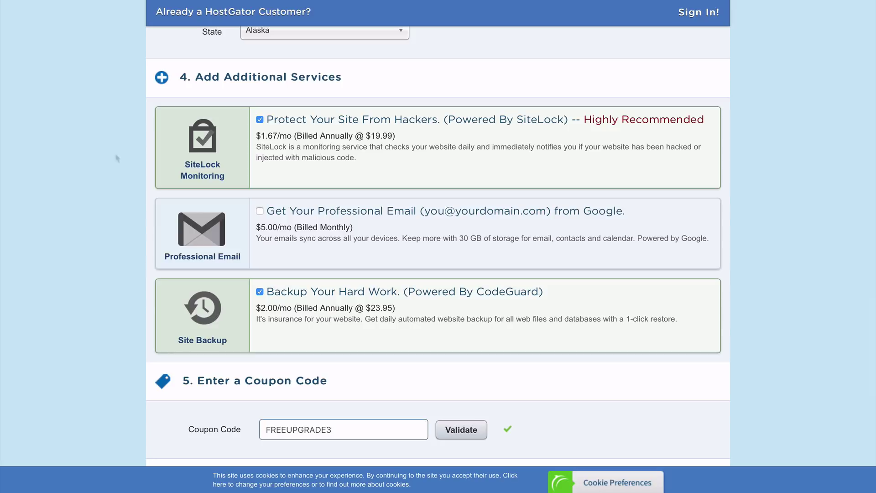
click(259, 120)
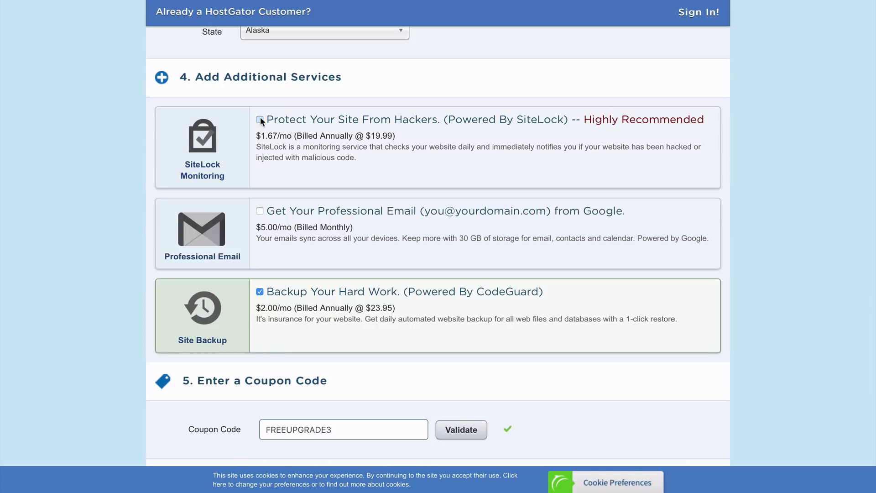
click(260, 292)
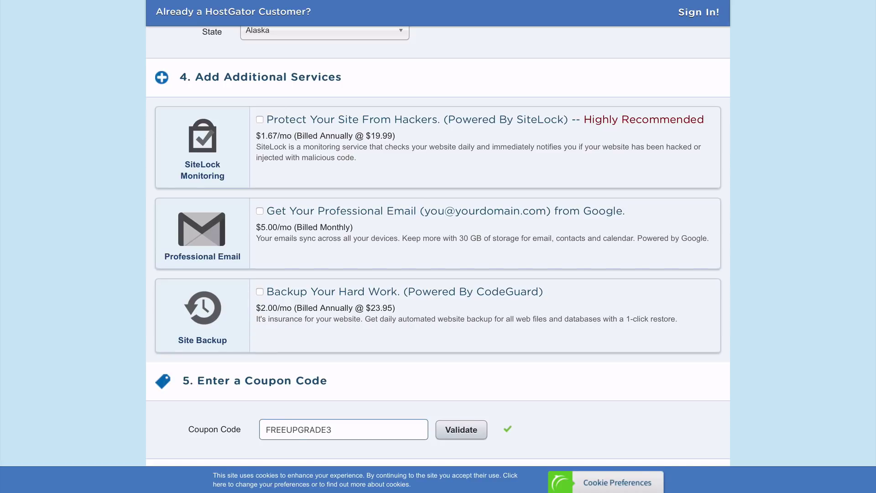
- Replace the order's coupon code with WORDPRESSHERO and validate it
scroll(437, 247, down, 6)
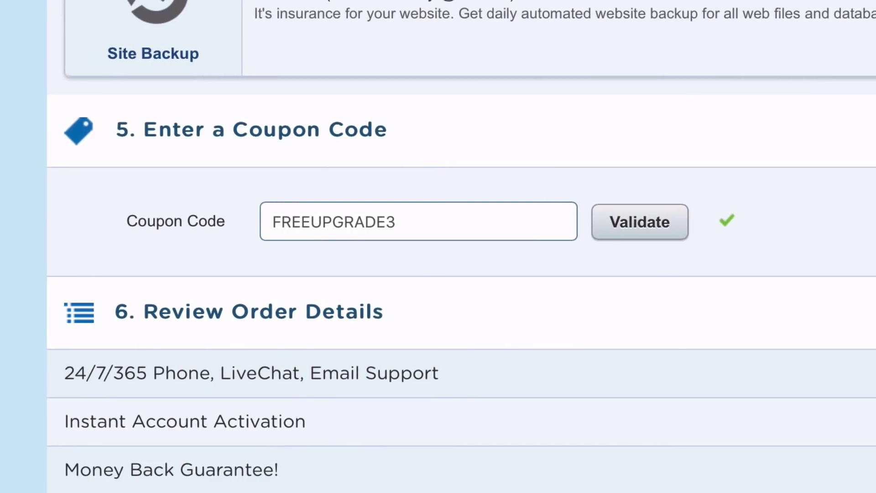
key(ctrl+a)
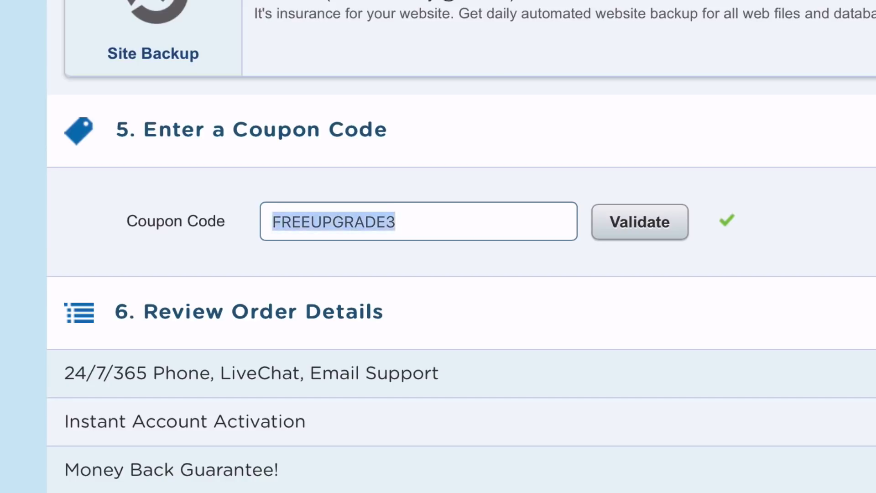
key(BackSpace)
text(WORD)
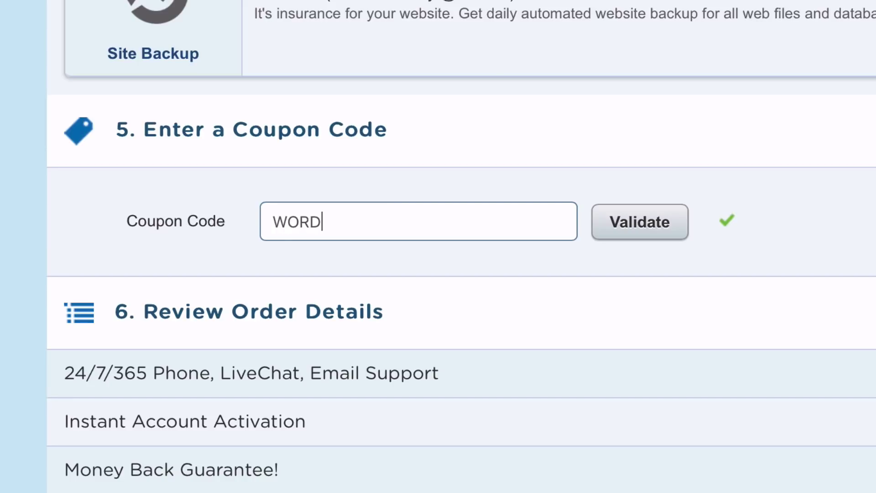
text(PRESSHERO)
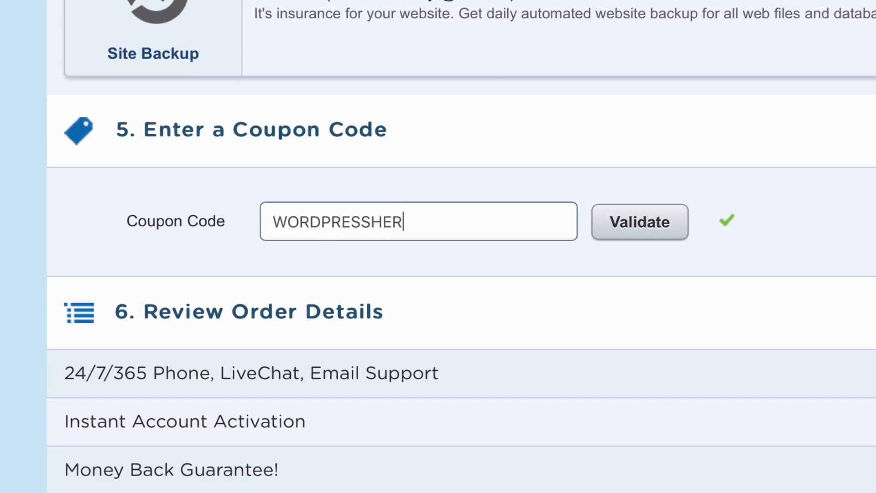
click(615, 238)
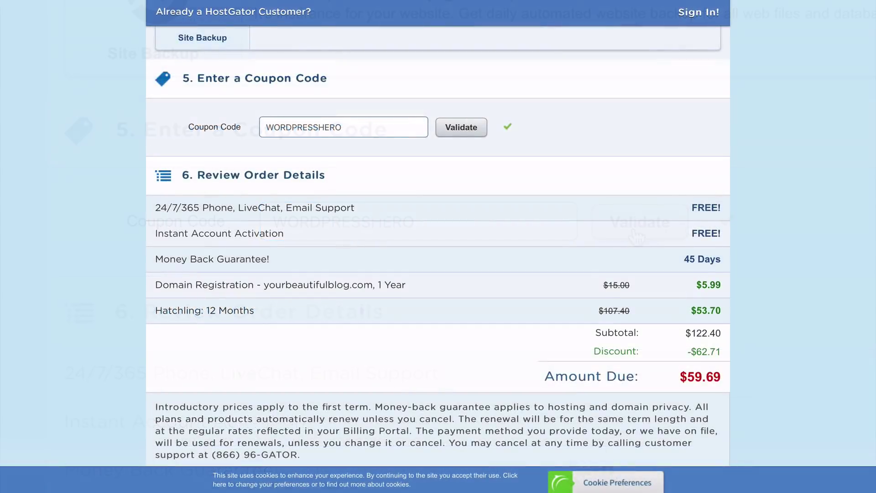
- Agree to the Terms of Service, Cancellation Policy and Privacy Policy, and check out the hosting order
scroll(246, 343, down, 3)
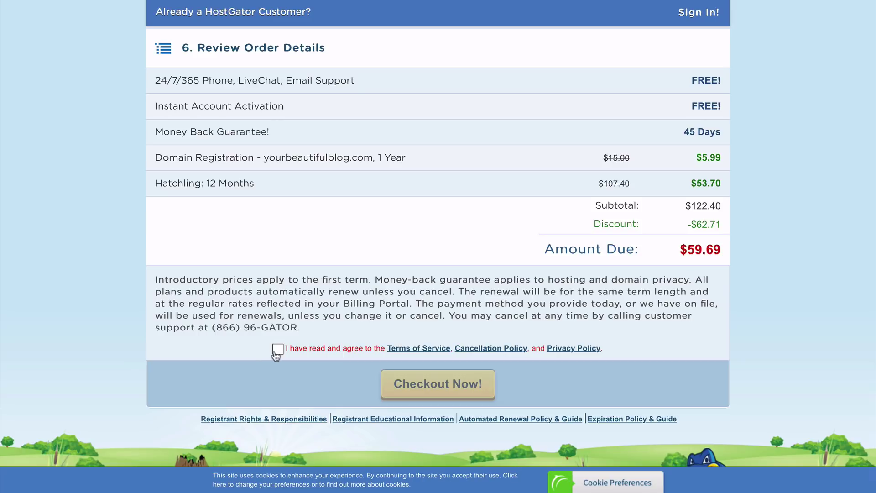
click(277, 350)
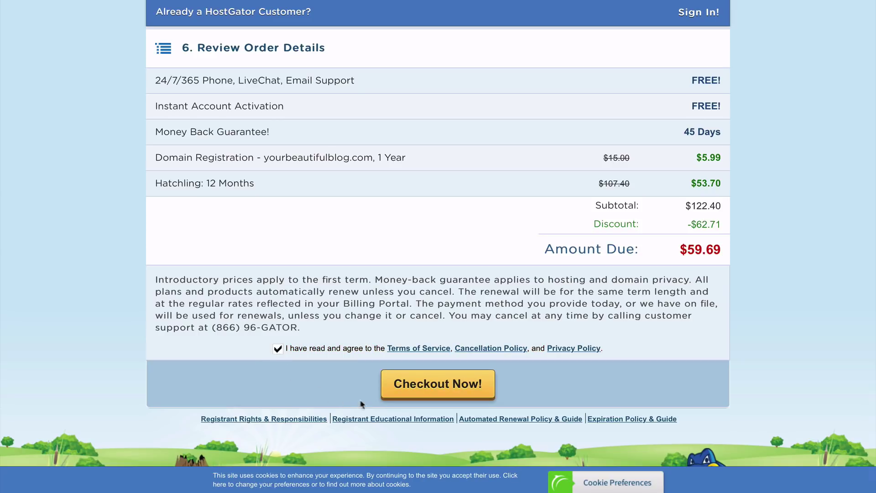
click(423, 394)
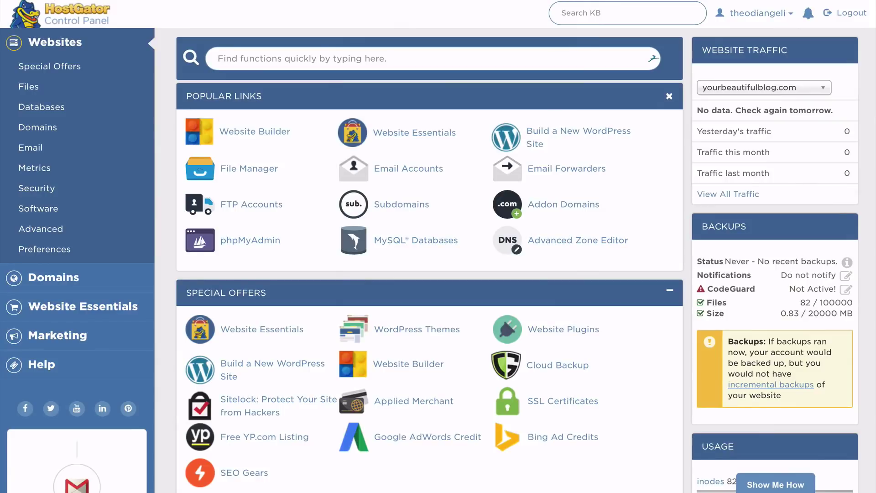
- Open QuickInstall from the control panel's Software section and start a WordPress installation
scroll(653, 58, down, 6)
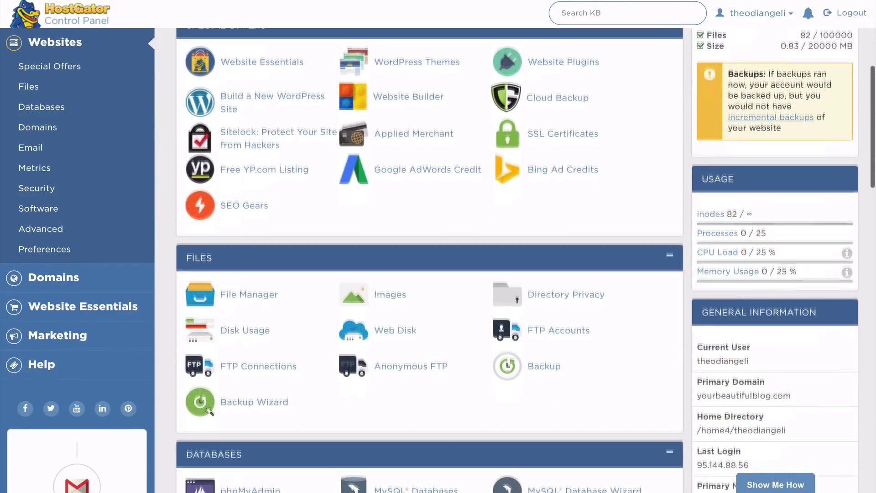
scroll(235, 209, down, 5)
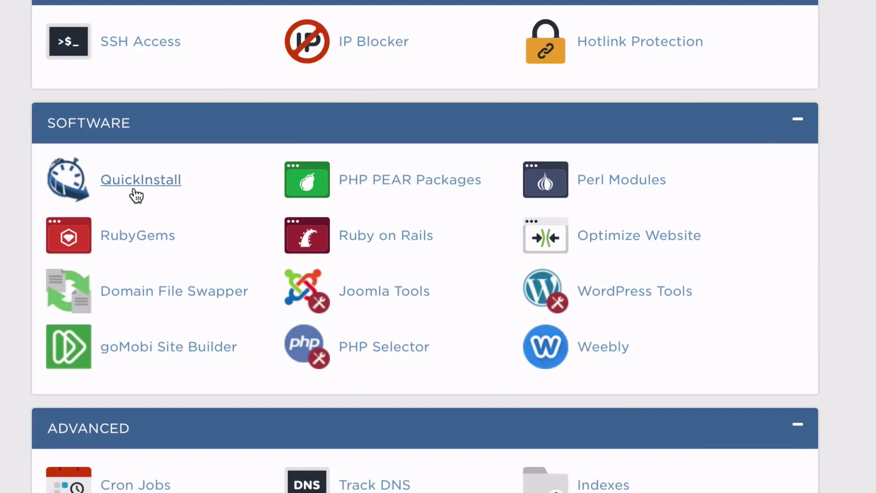
click(135, 190)
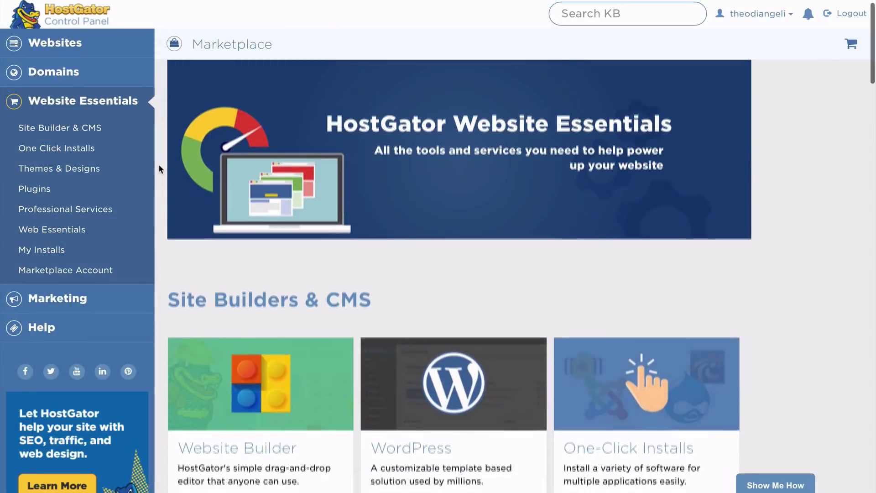
scroll(158, 163, down, 2)
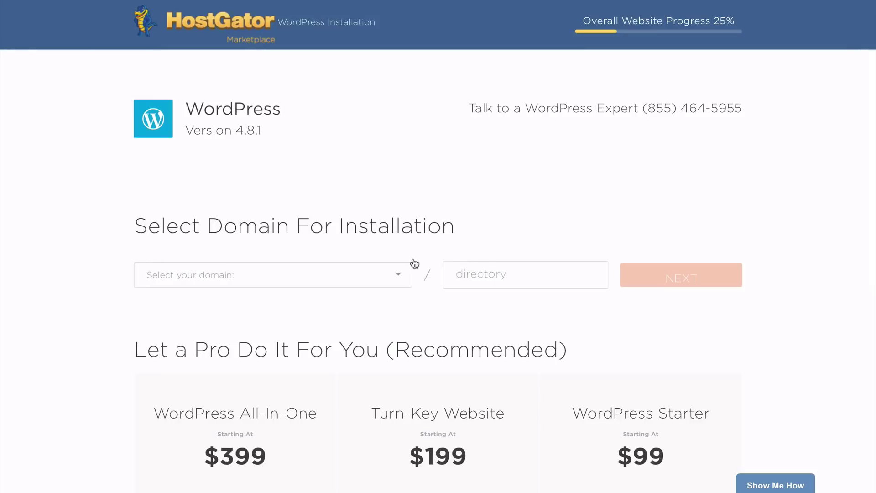
- Install WordPress on yourbeautifulblog.com with an empty directory, blog title Your Beautiful Blog, the admin's details, automatic database creation and the terms accepted
click(401, 277)
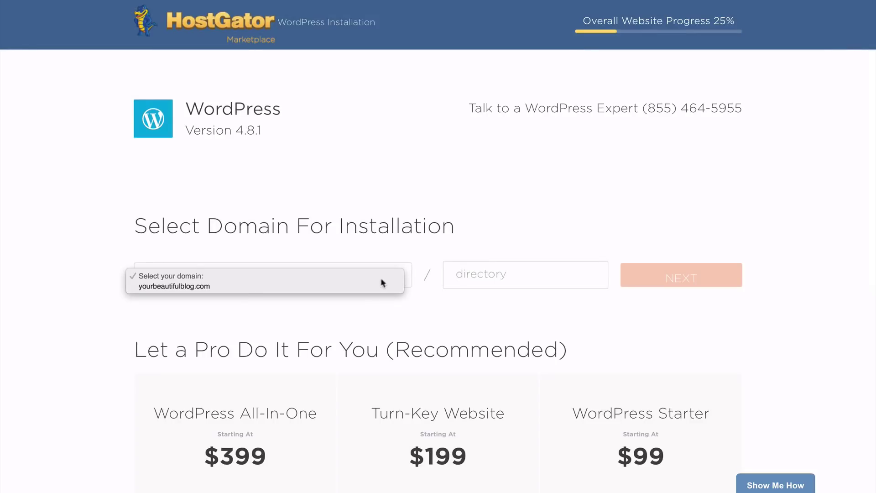
click(368, 285)
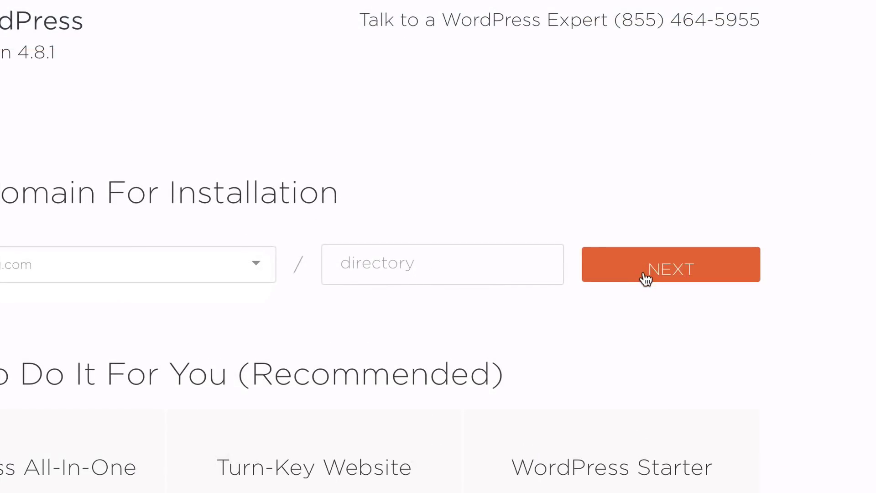
click(646, 277)
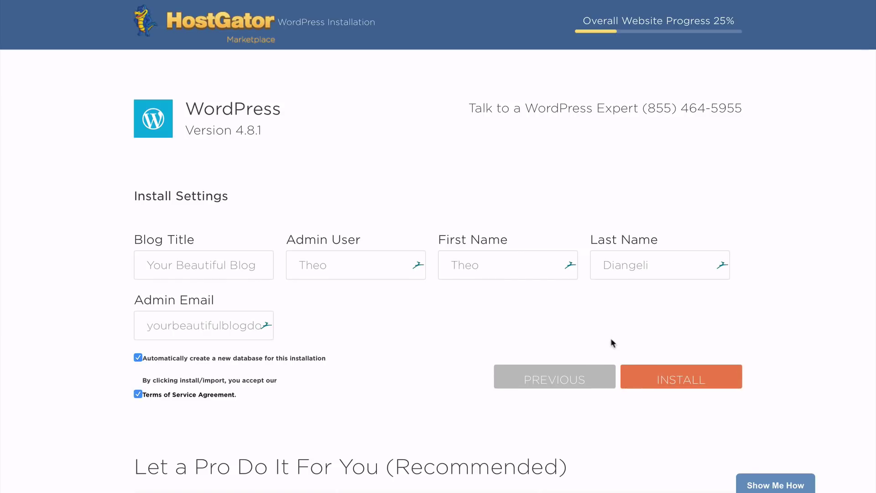
click(664, 387)
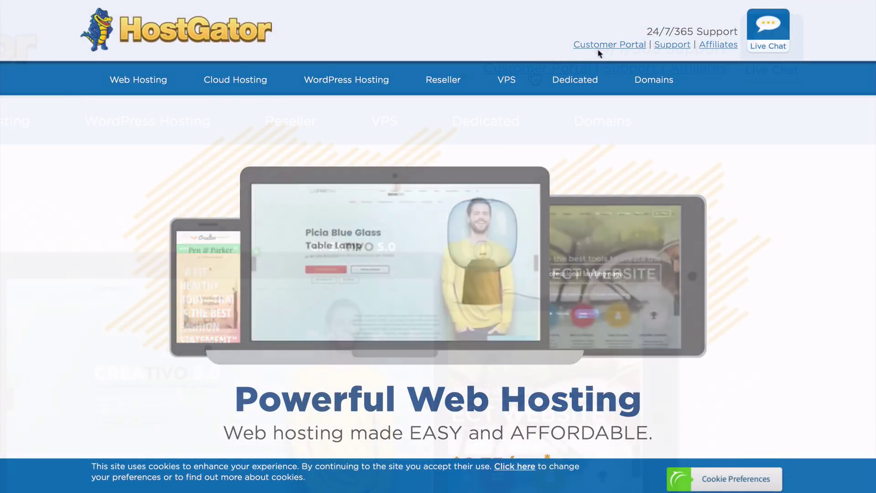
- In the HostGator Customer Portal, set yourbeautifulblog.com's name servers to point automatically to its hosting account and save them
click(533, 69)
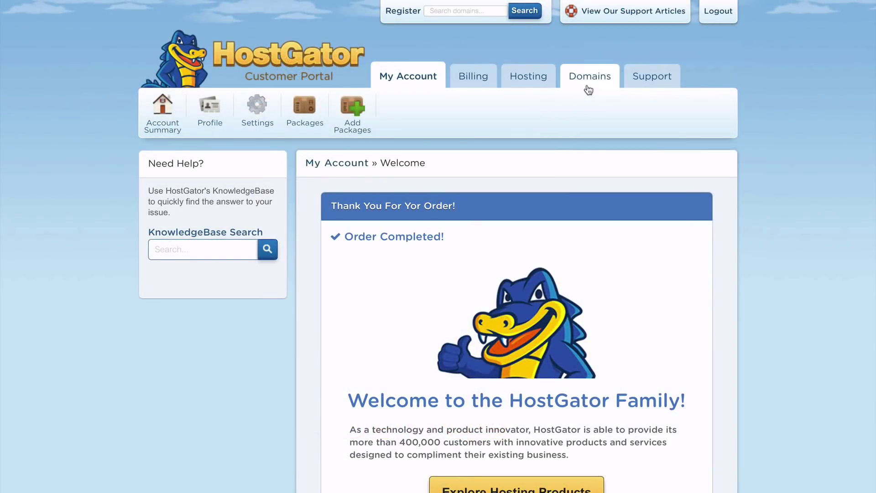
click(590, 85)
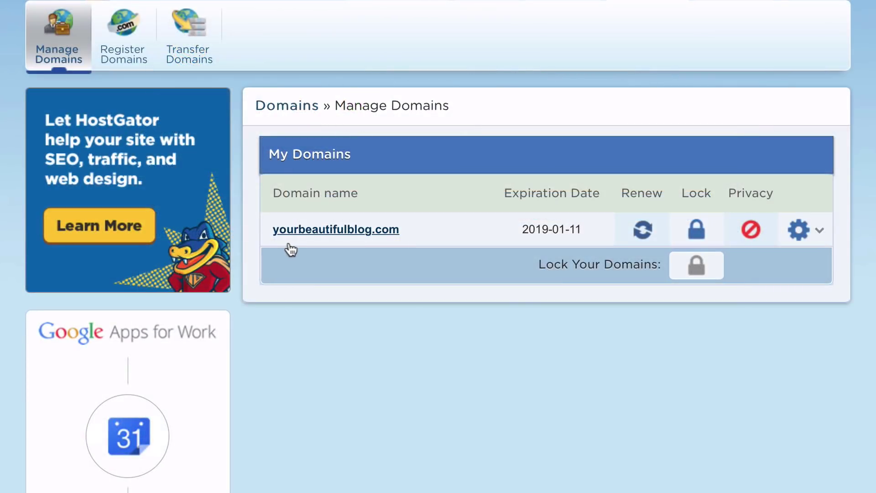
click(314, 233)
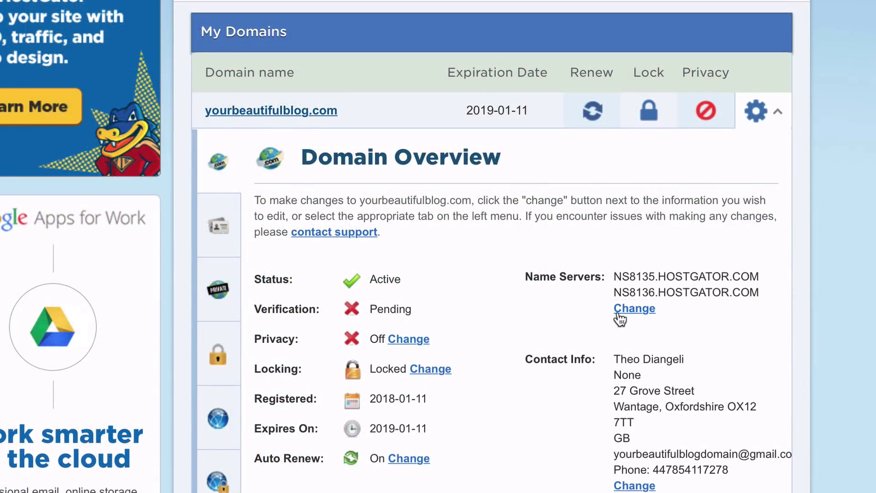
click(627, 314)
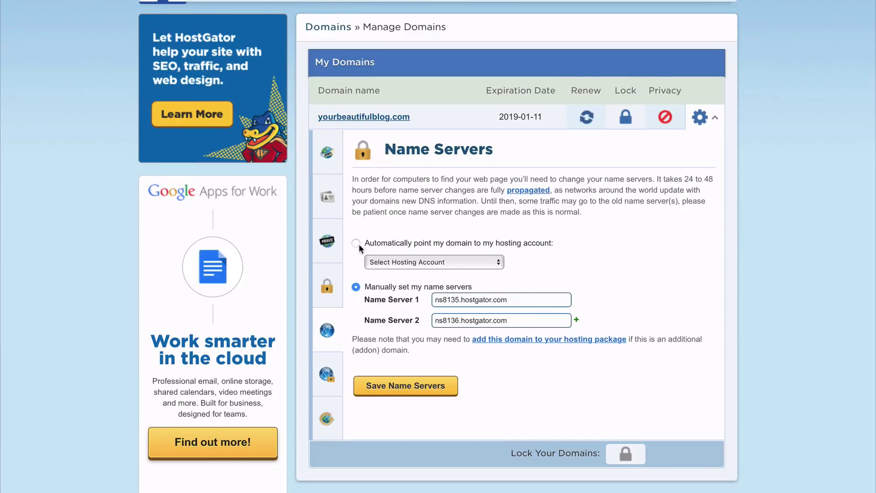
click(356, 243)
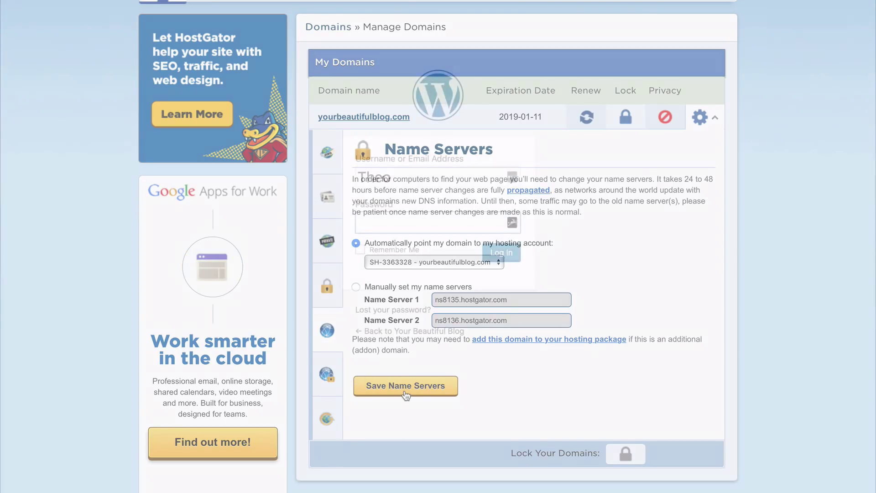
- Enter the account password on the WordPress login page and log in to the blog's admin area
text(•••••••)
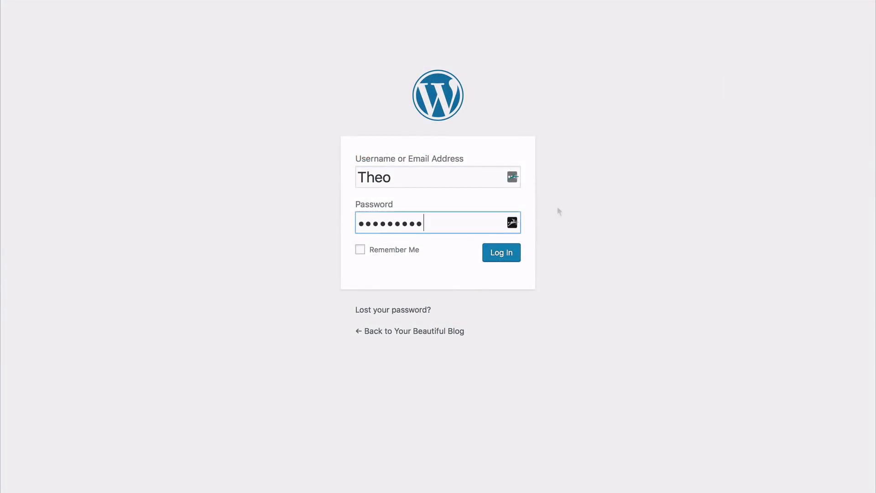
click(556, 206)
click(503, 258)
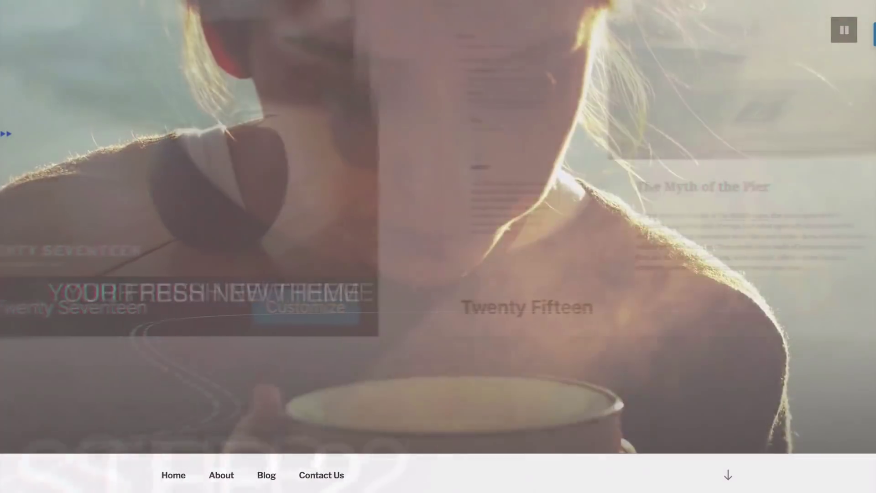
scroll(438, 247, down, 3)
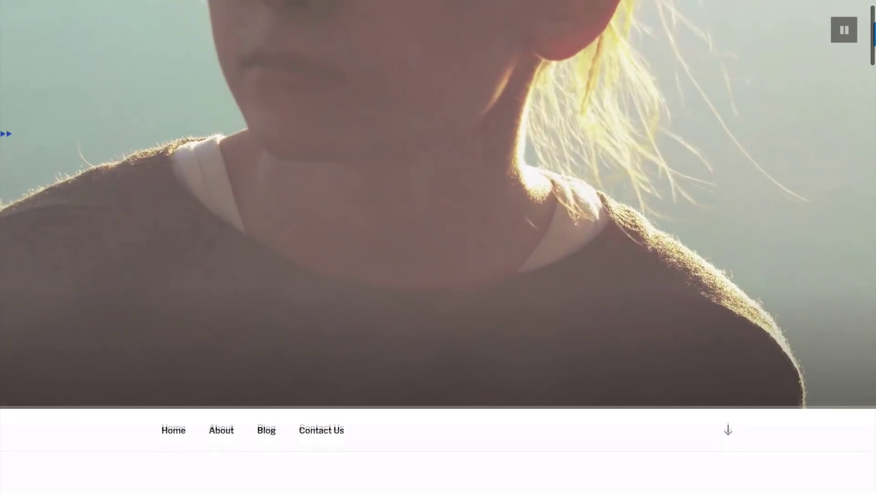
scroll(438, 246, down, 4)
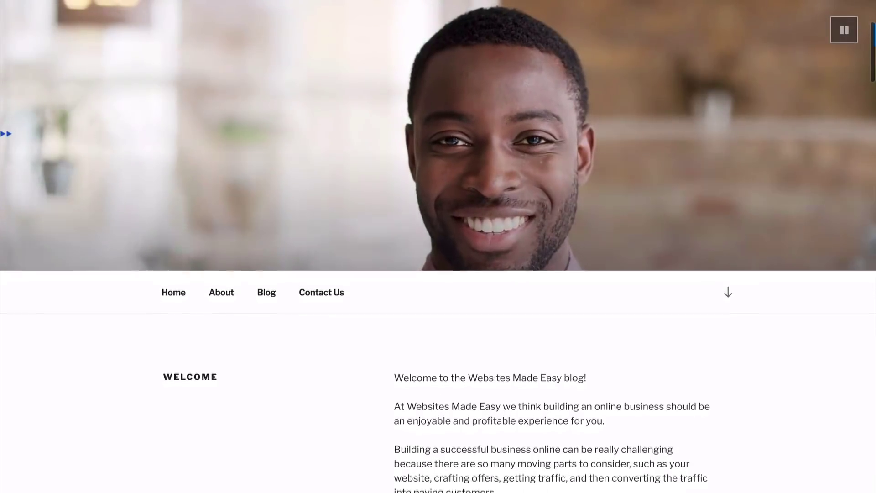
- Look through the example blog's homepage, from the header image down past the welcome text
scroll(438, 246, down, 4)
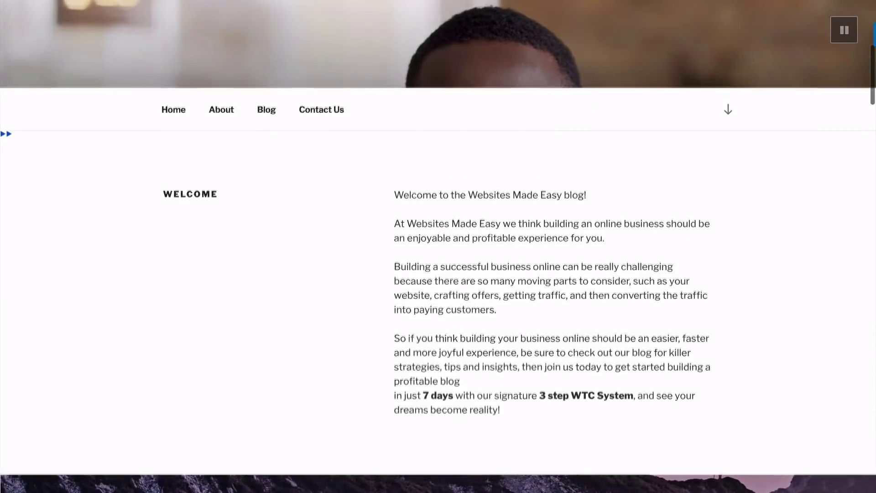
scroll(438, 246, down, 5)
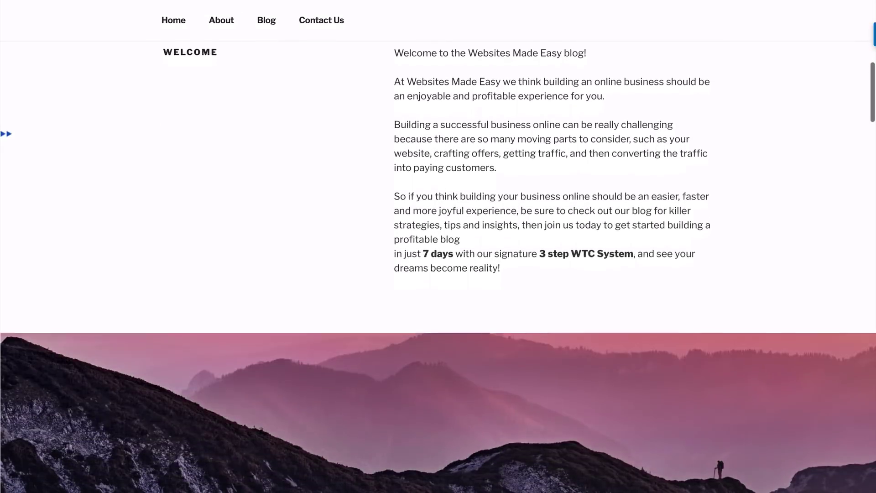
scroll(438, 246, down, 3)
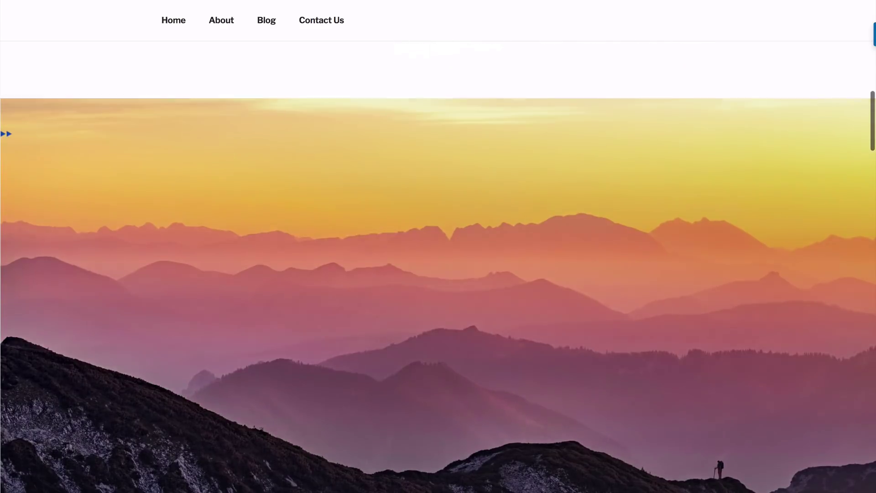
scroll(438, 246, down, 5)
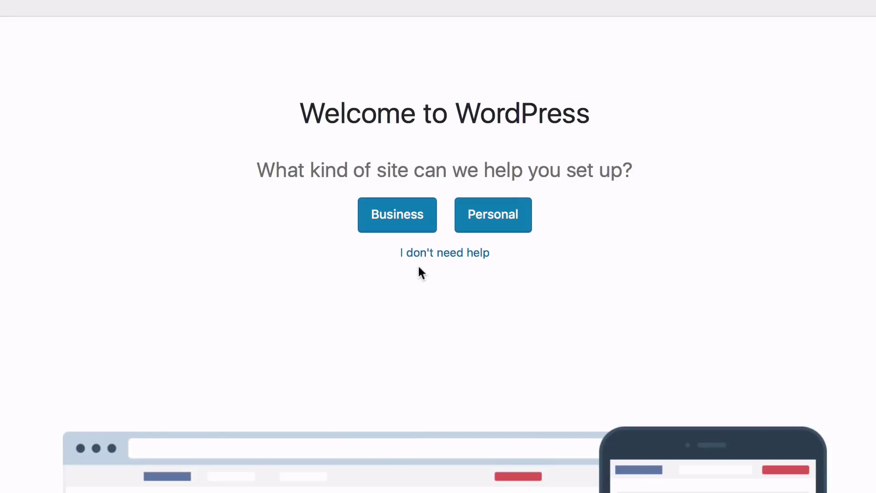
- Decline the setup help on the WordPress welcome screen and look over the dashboard's main navigation
click(436, 258)
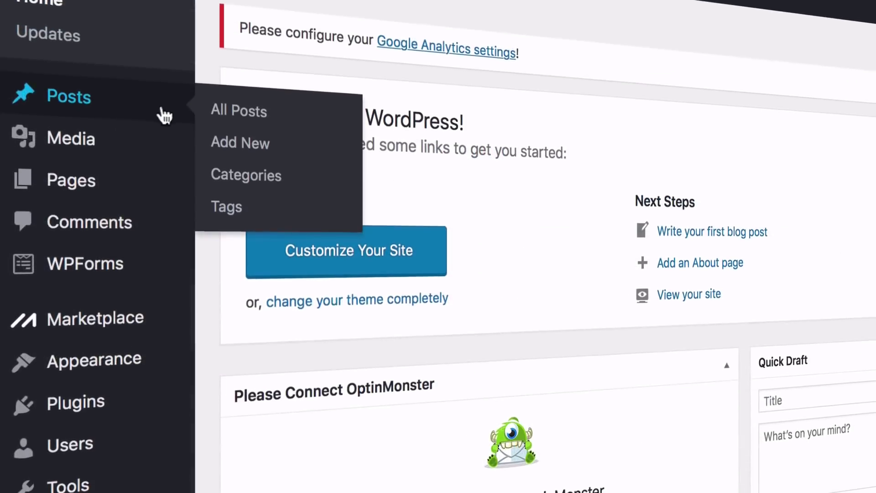
mouse_move(69, 132)
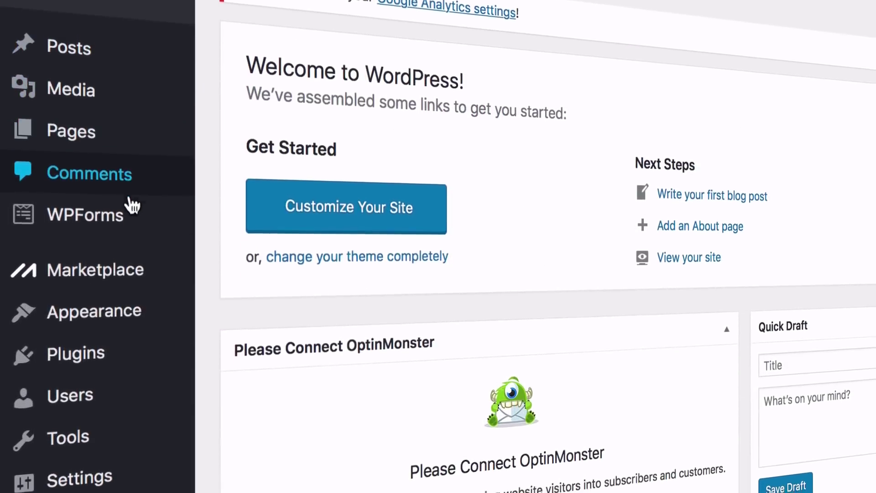
mouse_move(132, 260)
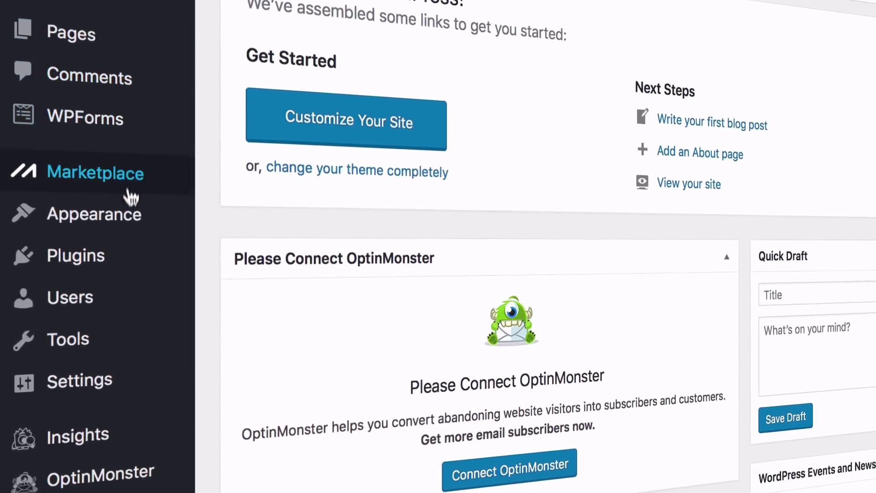
mouse_move(119, 374)
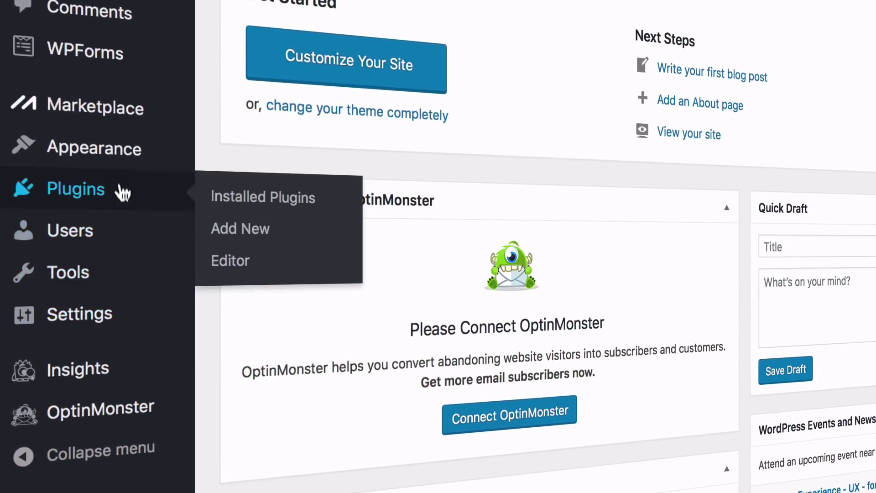
mouse_move(121, 145)
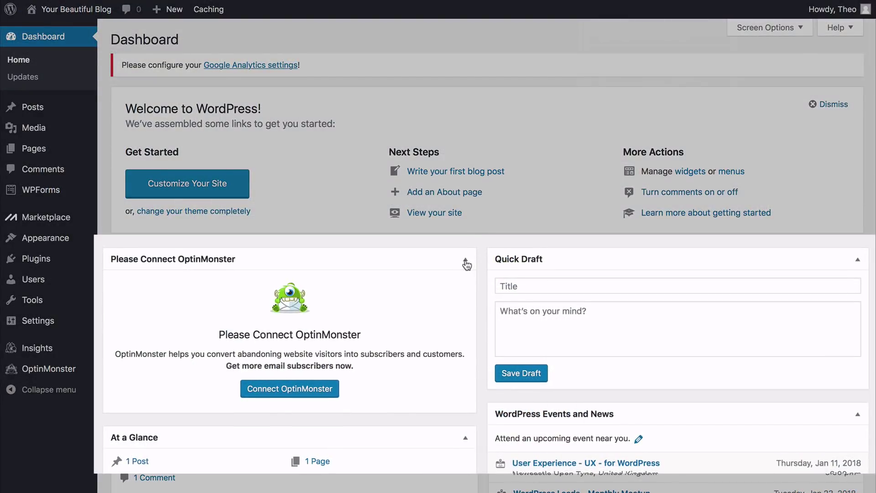
- Collapse the Please Connect OptinMonster and Quick Draft boxes on the dashboard
click(466, 261)
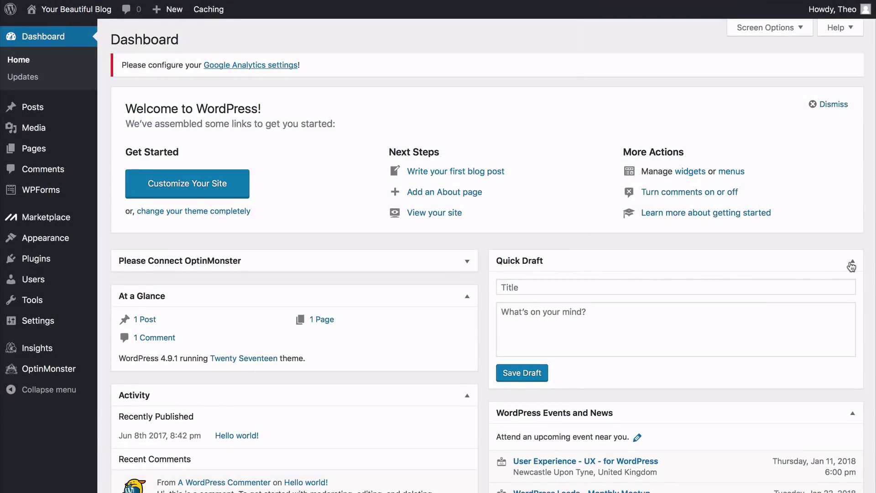
click(851, 264)
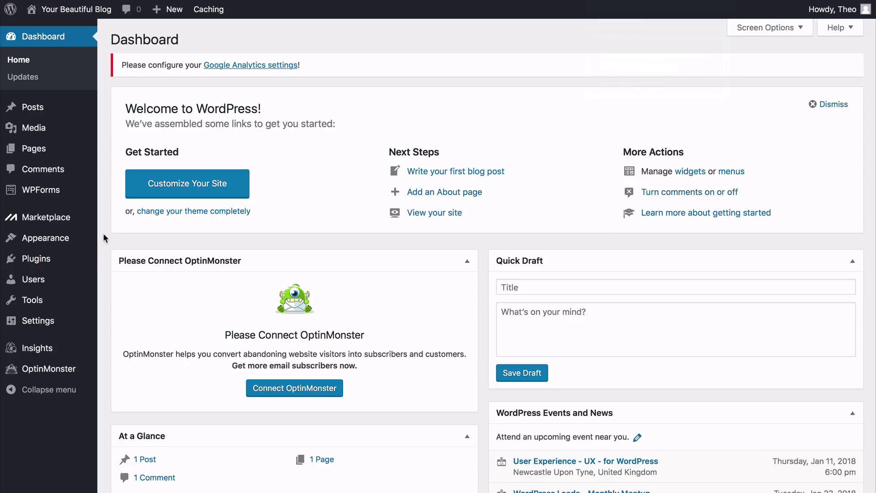
- In the general settings, set the tagline to "How To Create a Blog In 5 Easy Steps" and save the changes
mouse_move(83, 323)
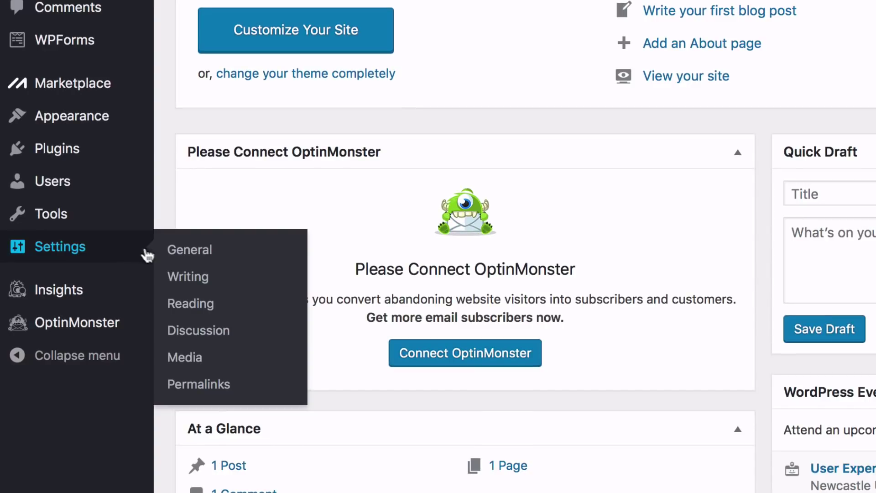
click(183, 255)
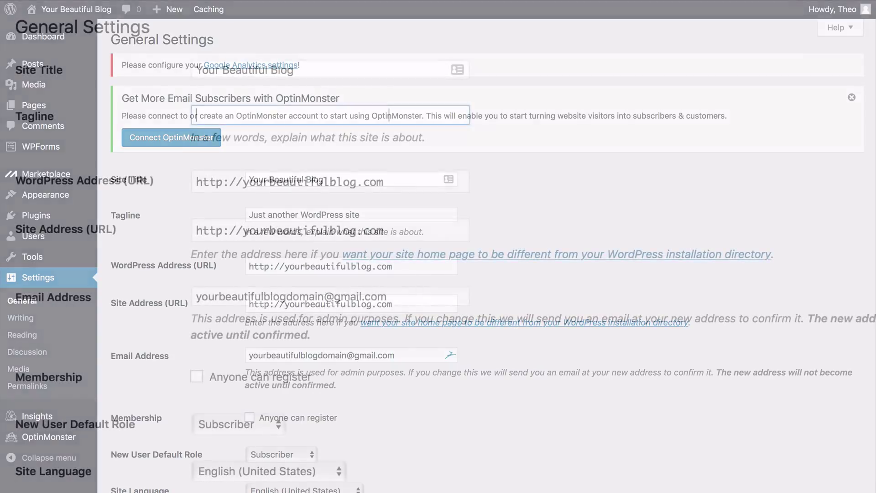
text(How To Cr)
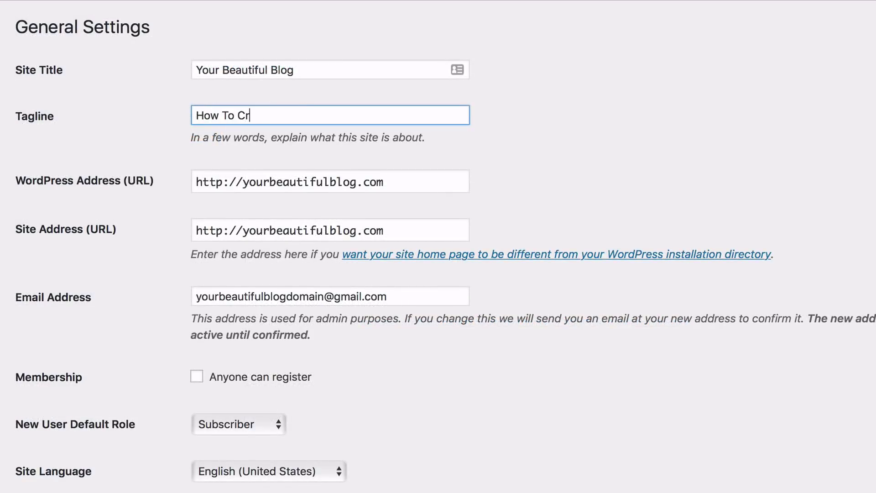
text(eate)
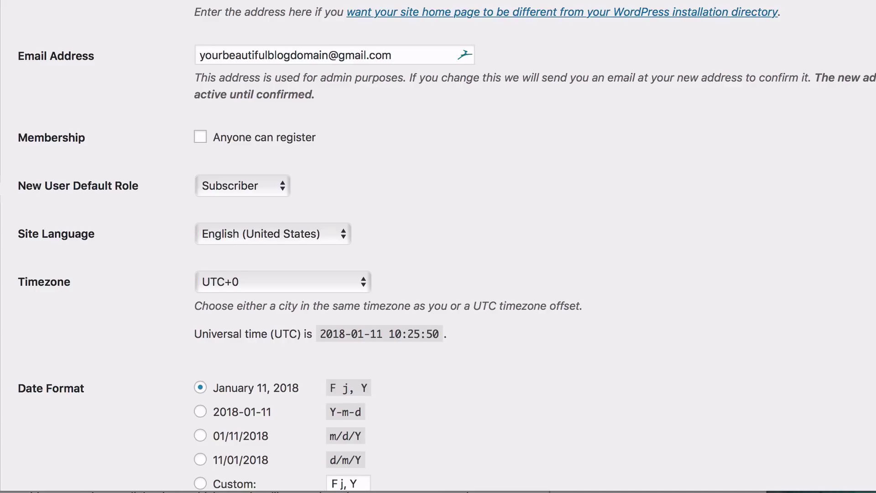
scroll(487, 255, down, 10)
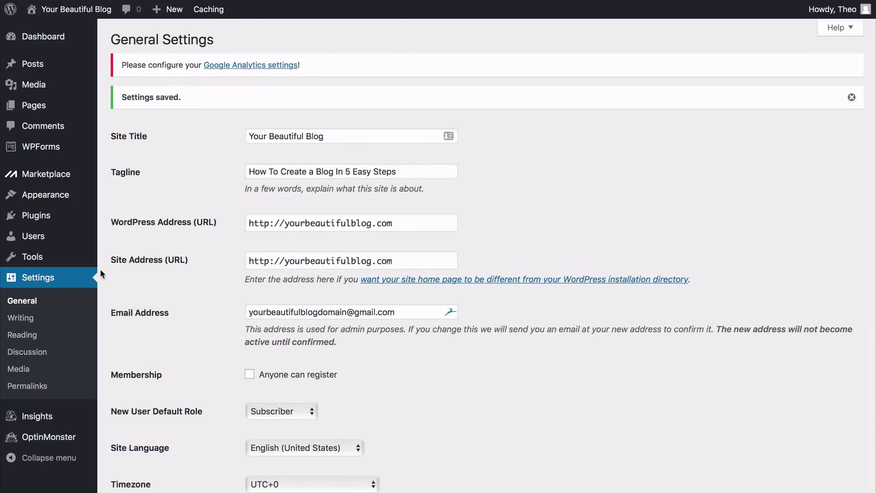
- View the writing settings, and in the reading settings show a summary for each article in a feed and save the changes
click(31, 320)
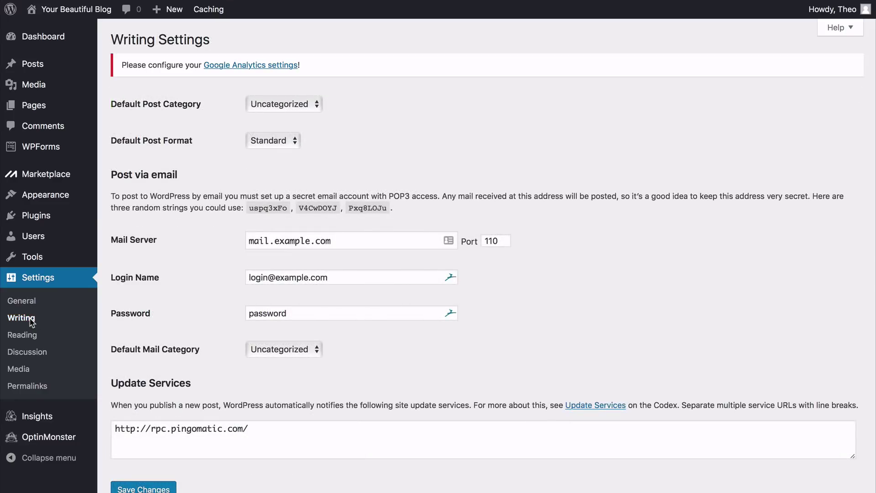
click(33, 338)
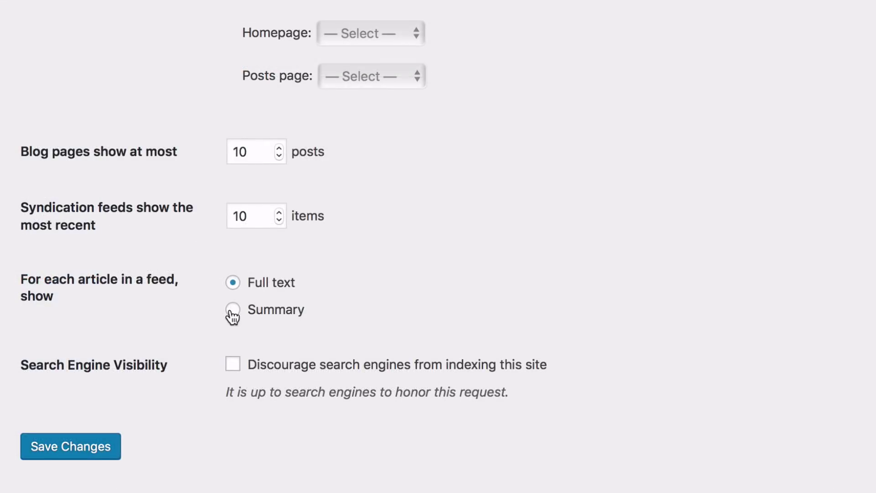
click(234, 311)
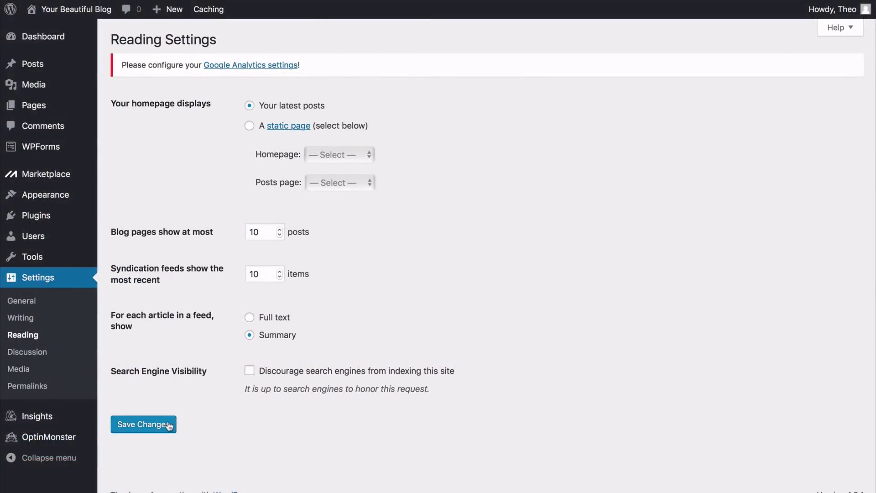
click(151, 425)
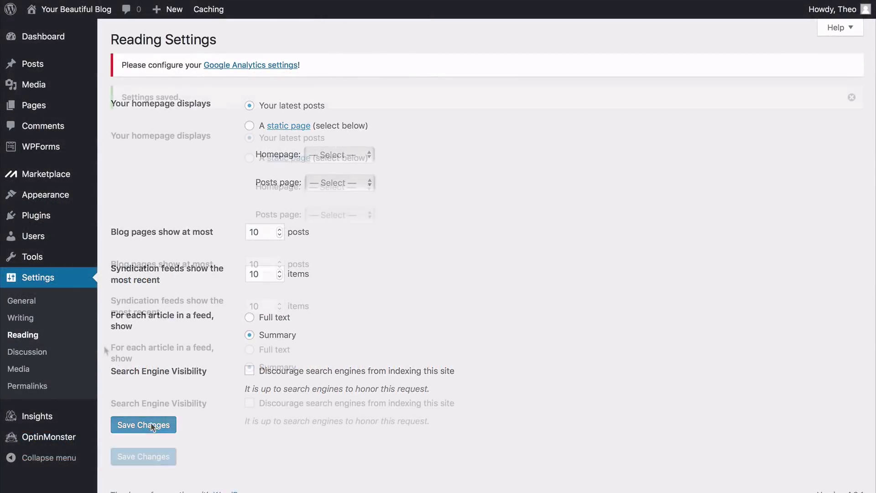
- In the discussion settings, turn off the e-mail sent whenever anyone posts a comment and require comments to be manually approved
click(51, 355)
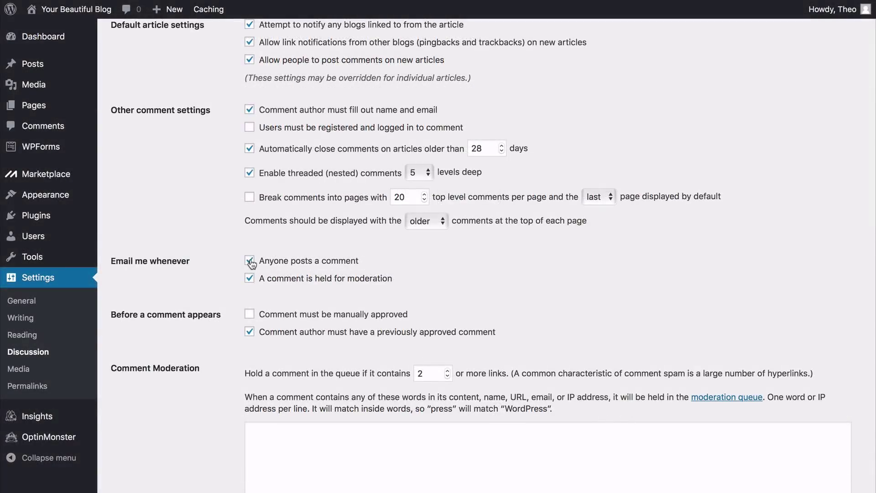
click(250, 262)
click(248, 315)
- Choose Gravatar Logo as the default avatar in the discussion settings
scroll(231, 299, down, 3)
scroll(232, 299, down, 10)
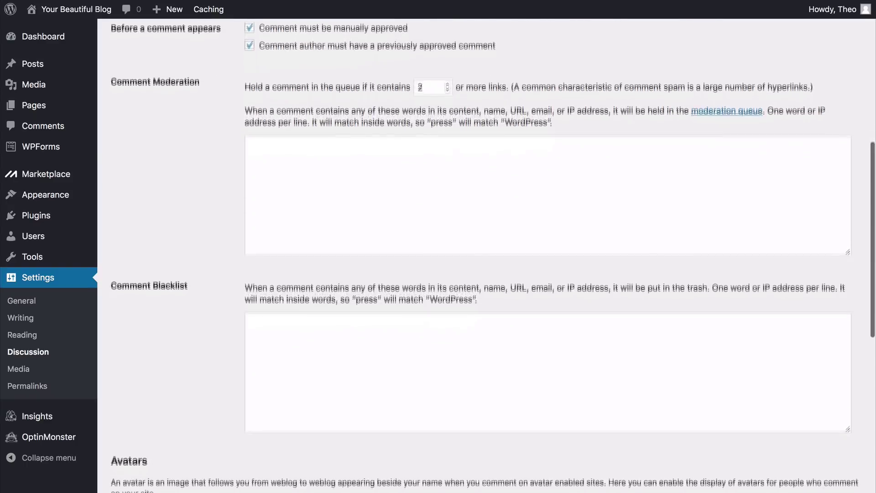
scroll(492, 256, down, 5)
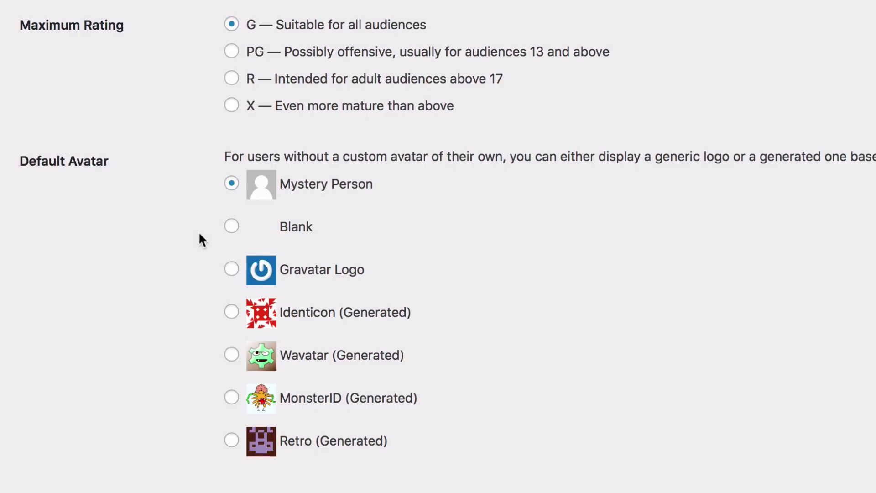
click(232, 269)
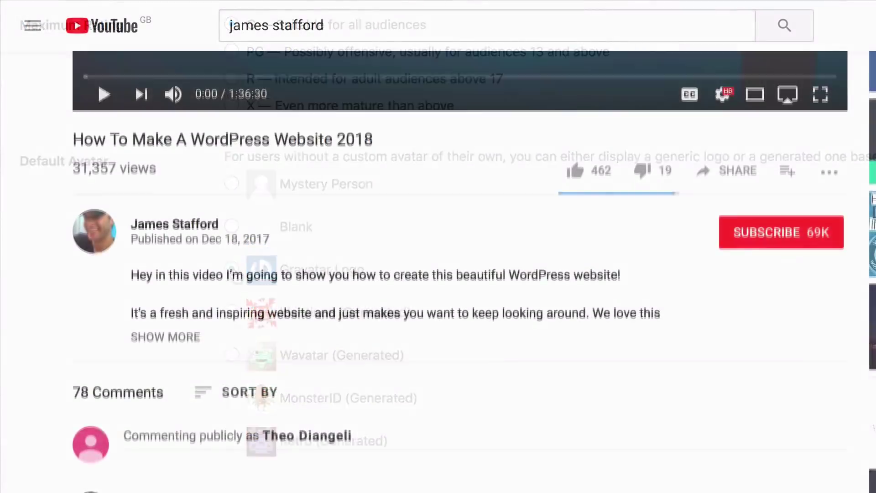
- Switch to YouTube and examine the comments and commenter avatars under the video How To Make A WordPress Website 2018
scroll(438, 274, down, 5)
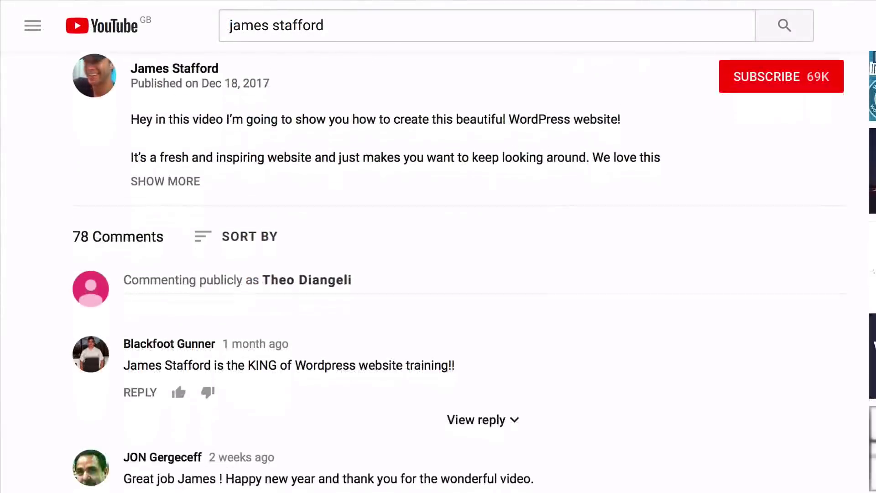
scroll(438, 274, down, 2)
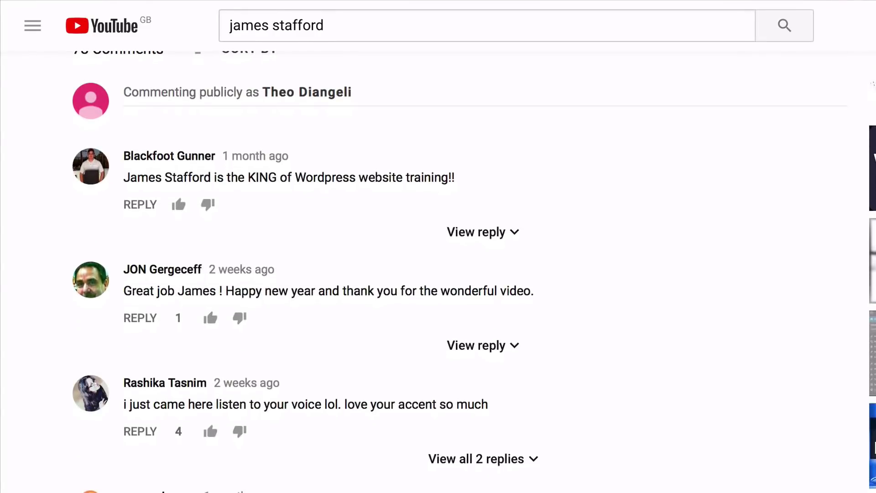
scroll(438, 274, down, 5)
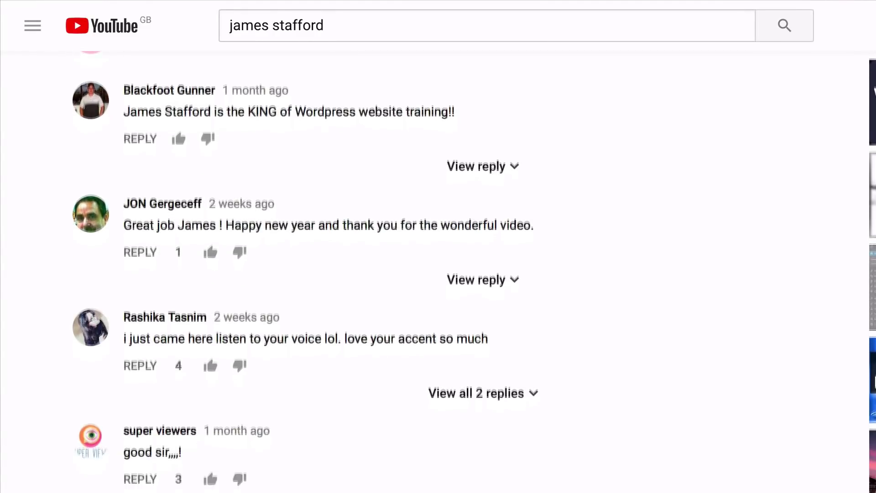
scroll(438, 274, down, 5)
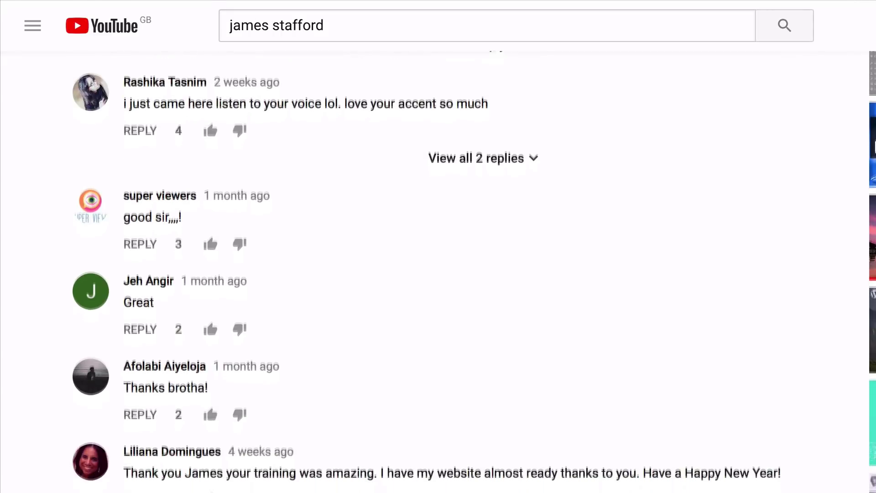
scroll(438, 274, down, 9)
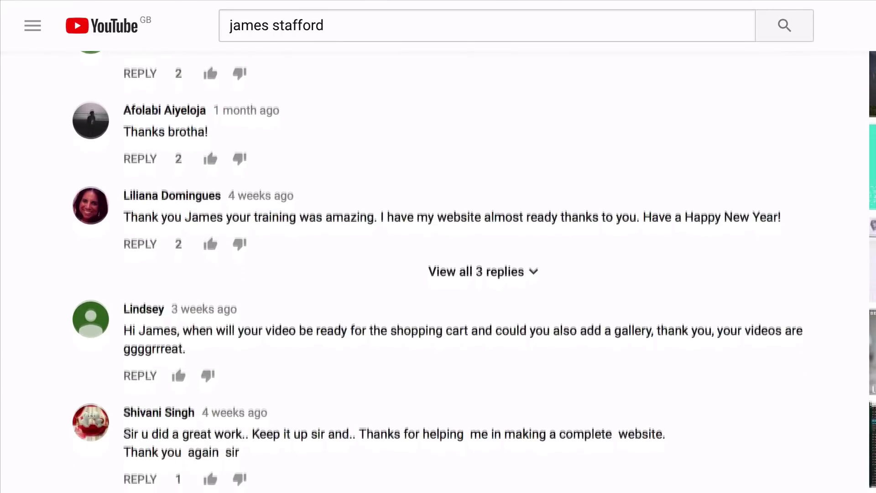
scroll(438, 274, down, 4)
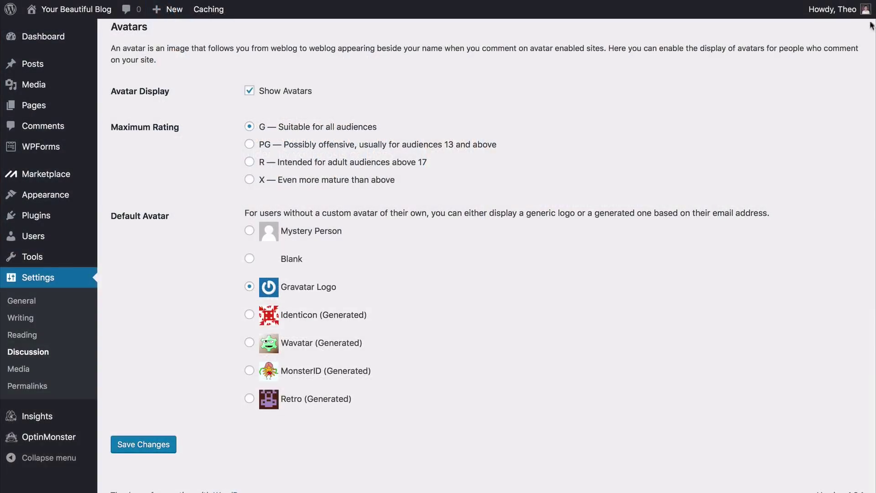
- Back in WordPress, view the media settings, and in the permalink settings choose the Post name structure and save the changes
mouse_move(867, 13)
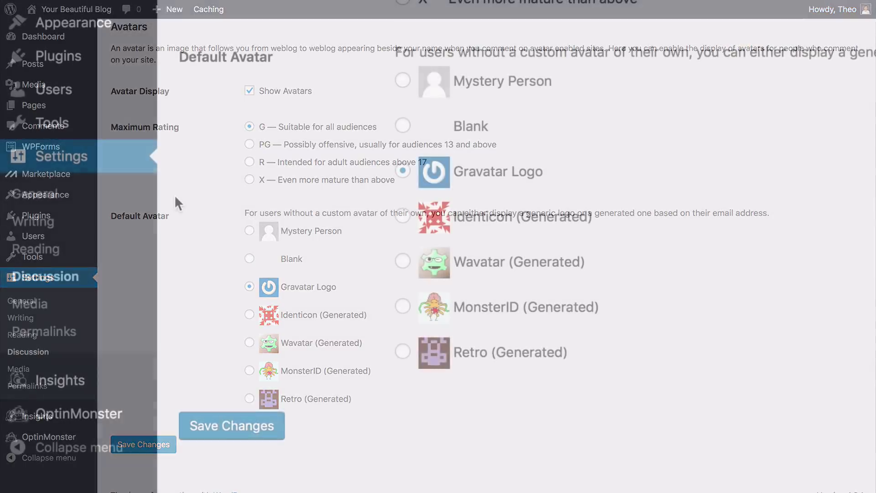
click(57, 310)
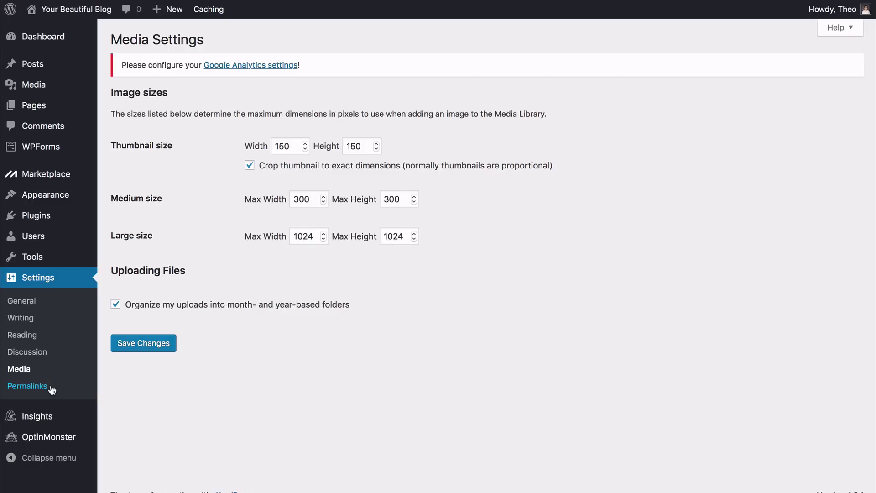
click(28, 386)
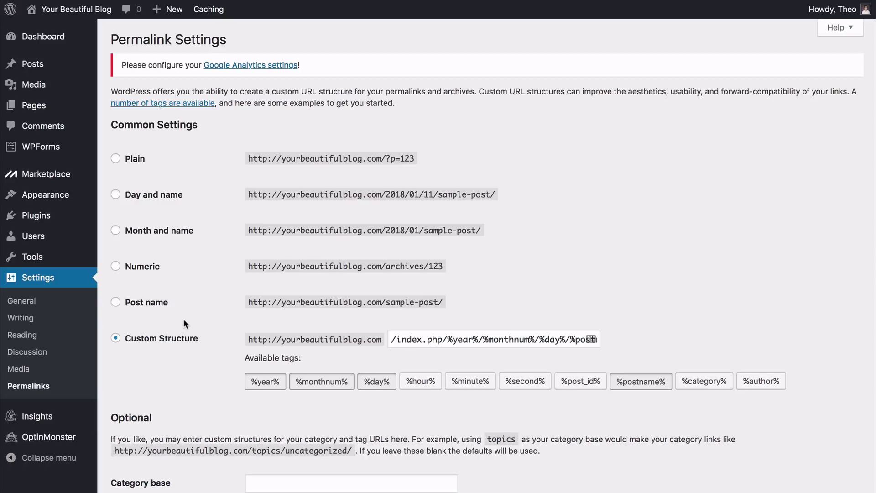
click(117, 303)
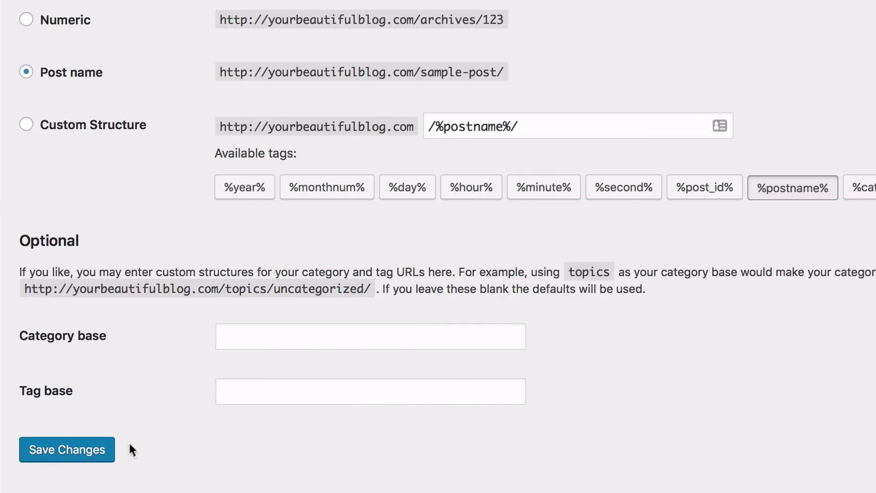
click(103, 450)
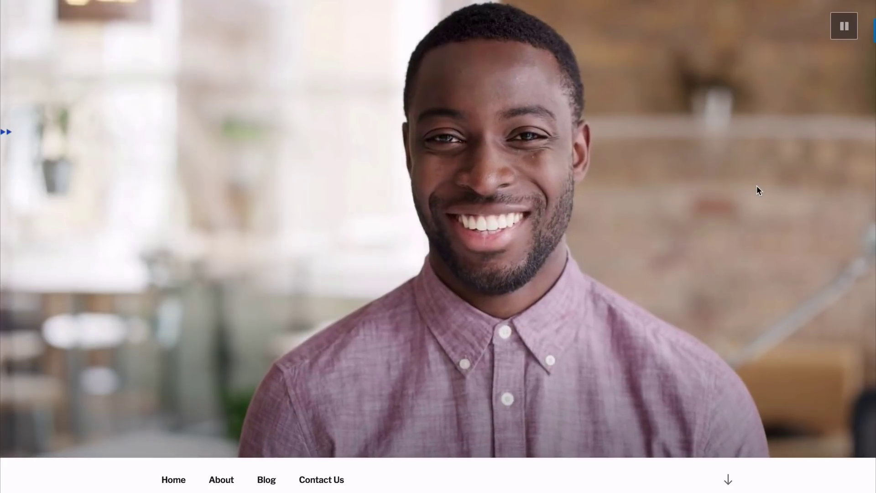
- Examine the finished example blog's home page, from its video header down to the Welcome section
scroll(756, 186, down, 2)
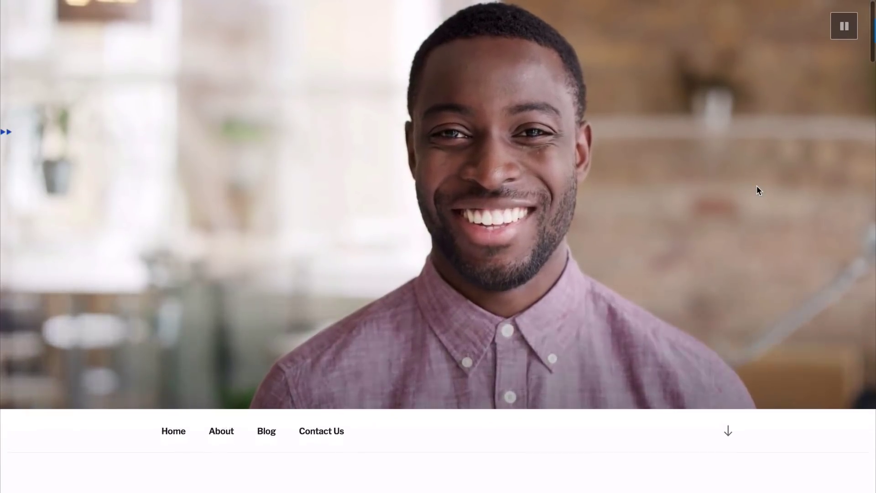
scroll(756, 185, down, 6)
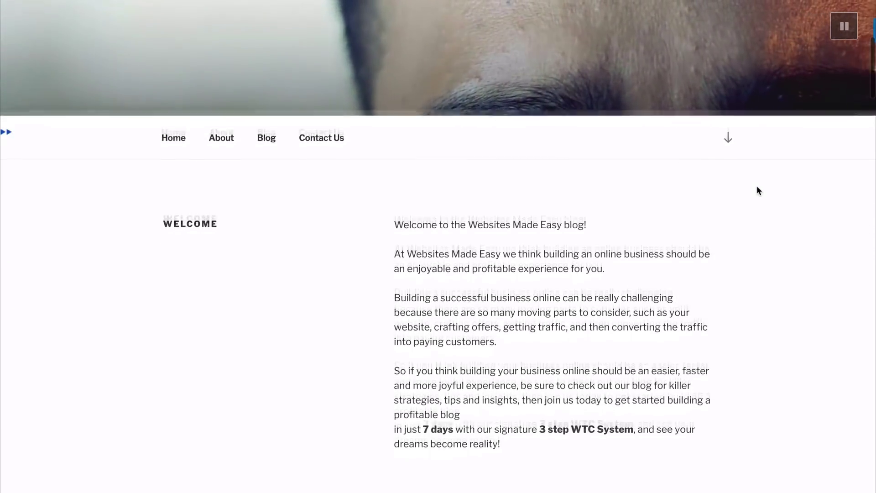
scroll(756, 187, down, 2)
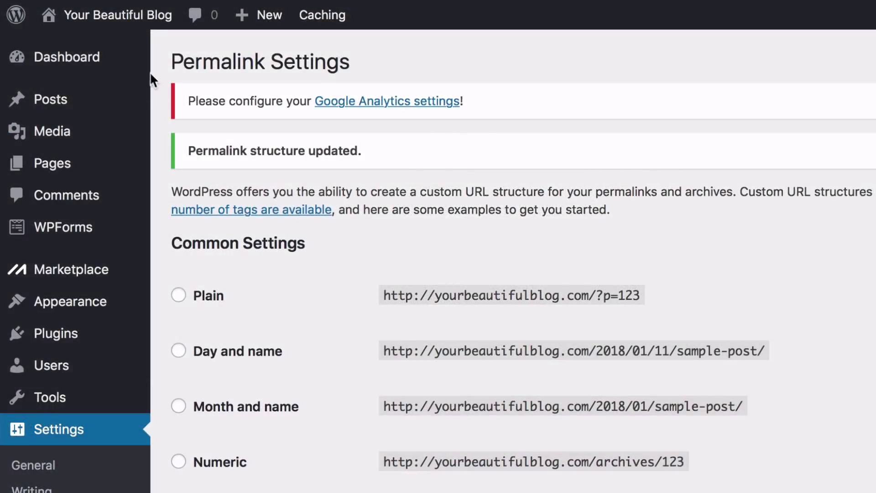
- From the WordPress dashboard, open the themes page and browse the popular themes available to add
mouse_move(112, 70)
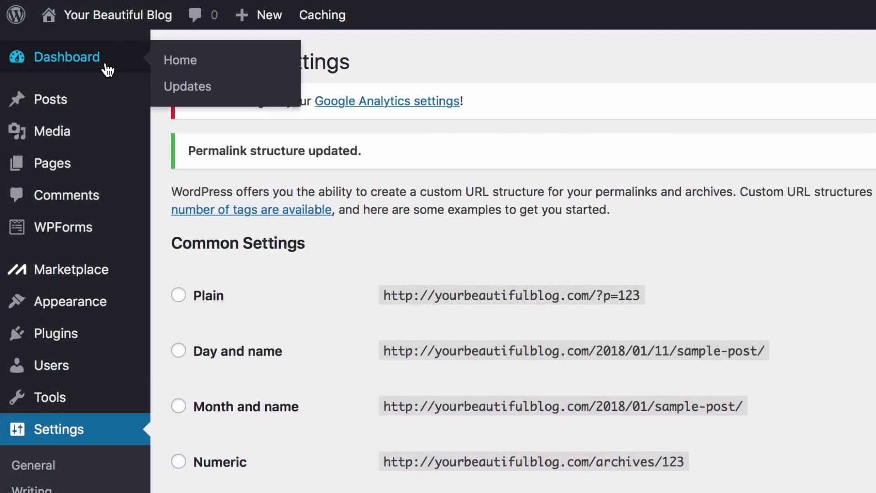
click(108, 69)
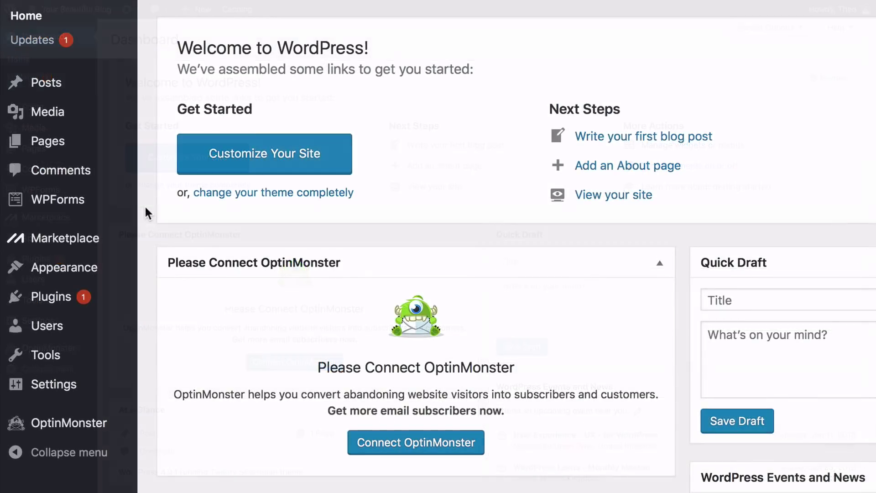
mouse_move(122, 269)
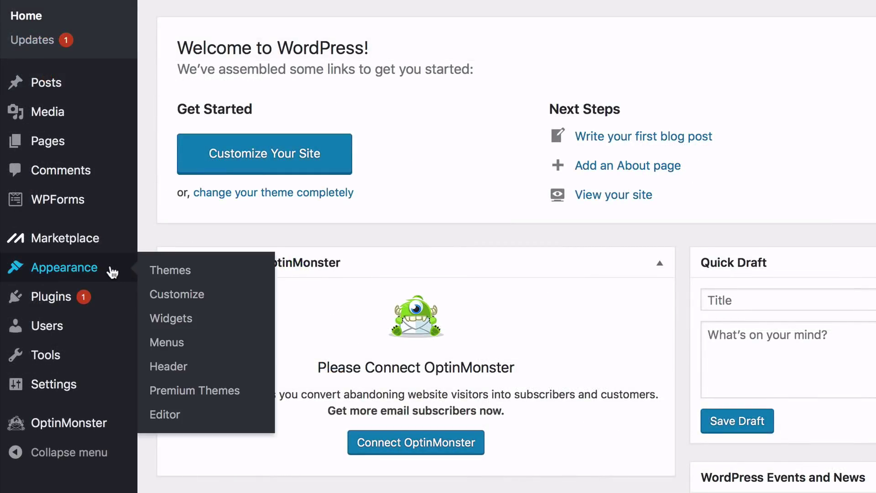
click(168, 273)
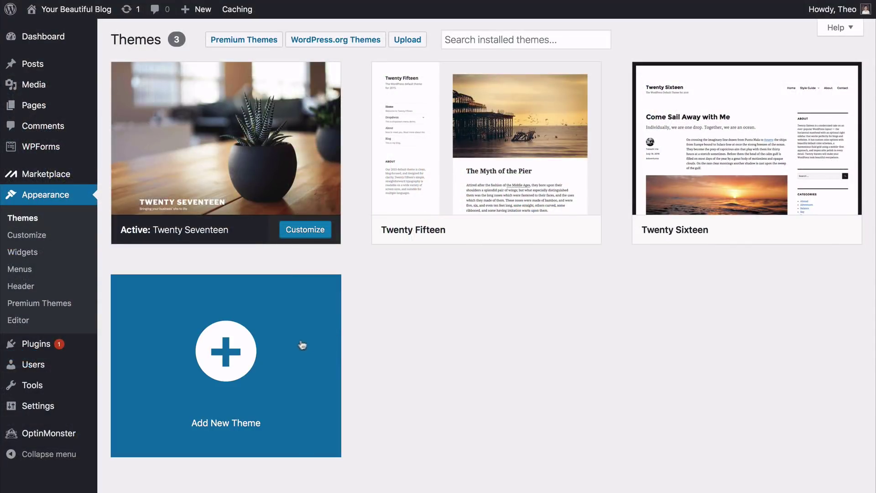
click(266, 352)
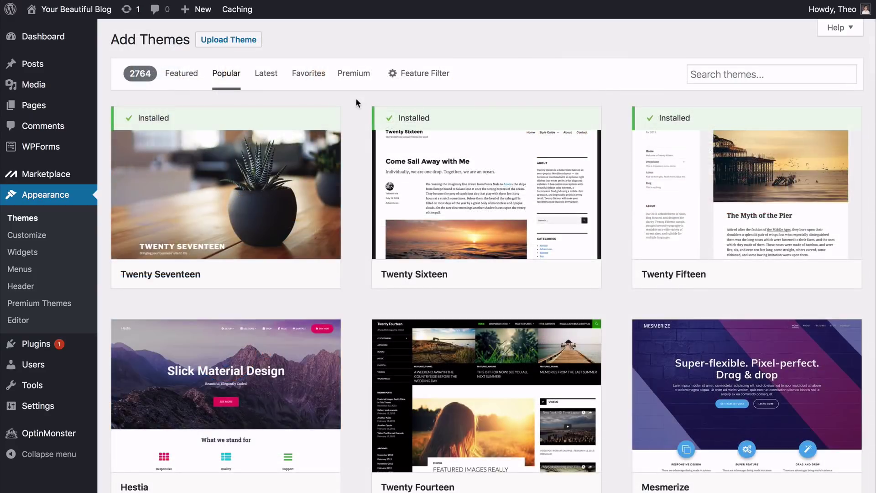
scroll(356, 103, down, 3)
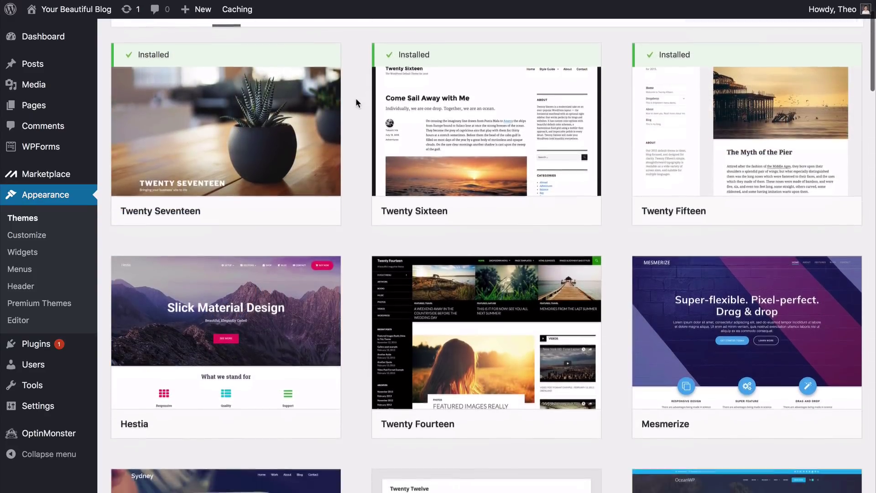
scroll(356, 103, down, 8)
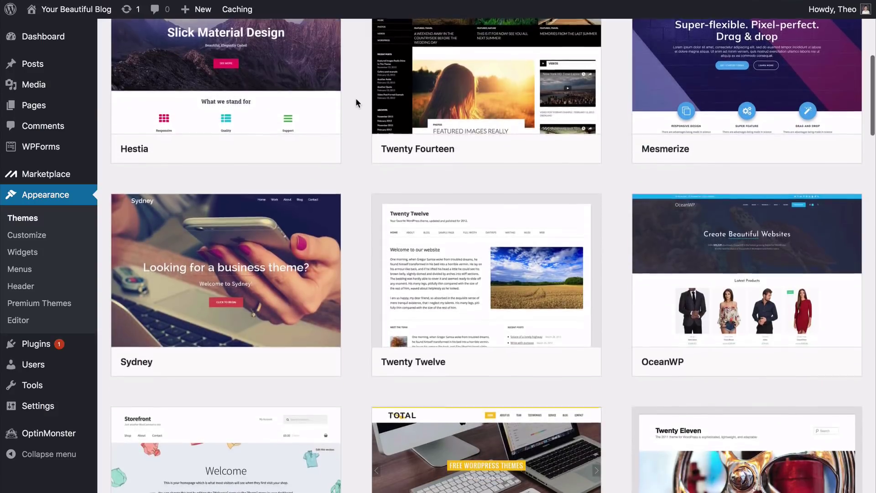
scroll(355, 98, down, 3)
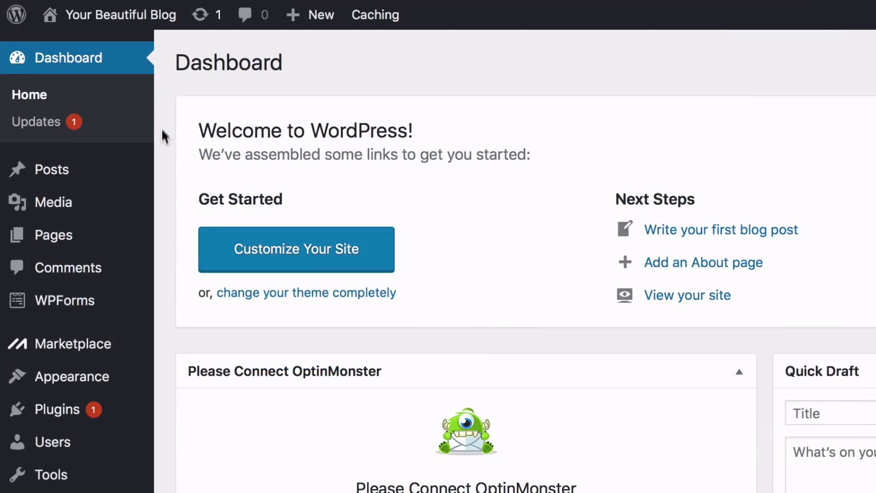
- Visit the live Your Beautiful Blog site and examine its home page header, posts and sidebar widgets
mouse_move(155, 18)
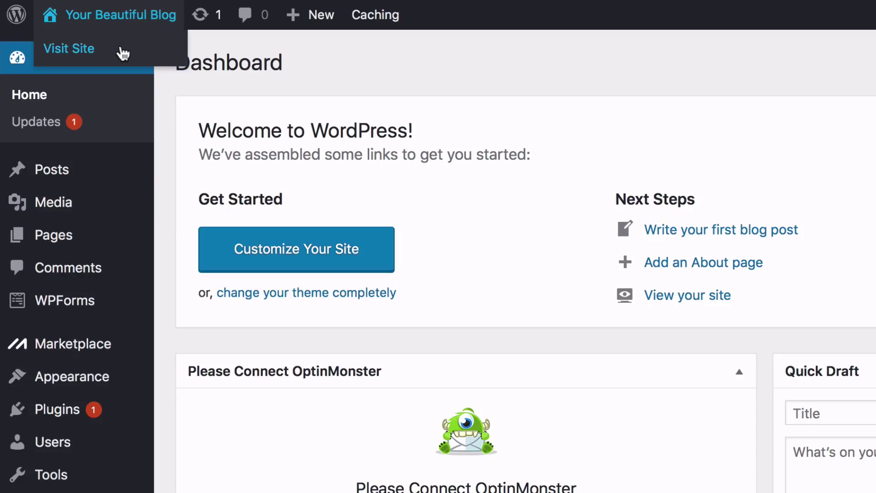
right_click(99, 55)
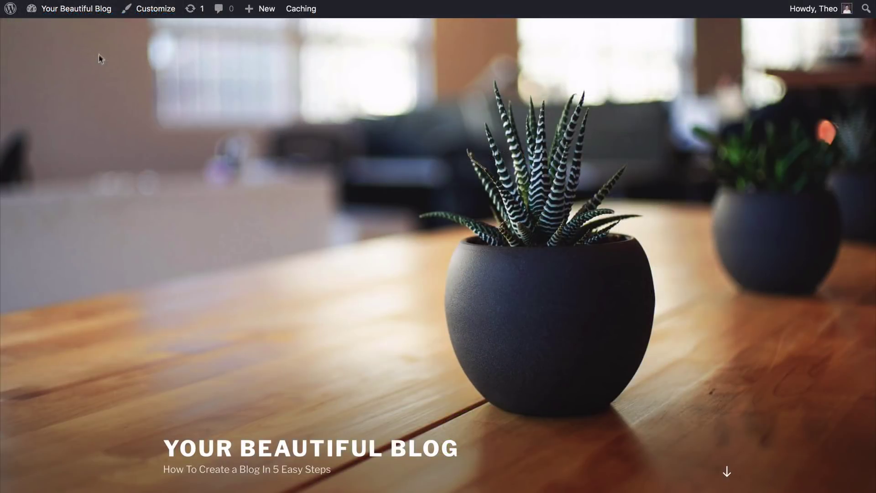
scroll(57, 136, down, 3)
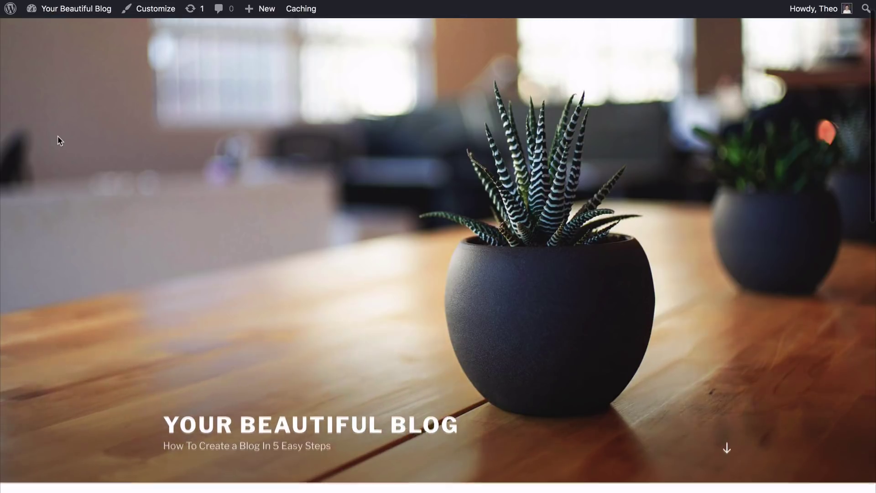
scroll(57, 135, down, 5)
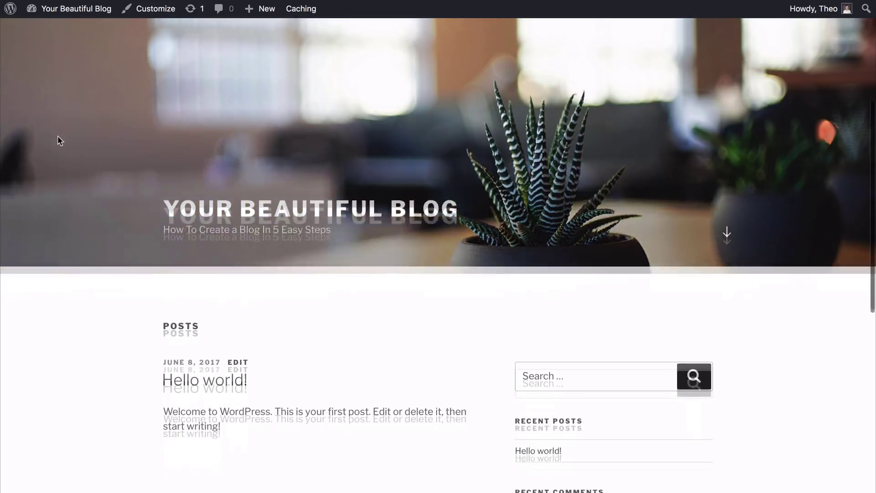
scroll(57, 135, down, 2)
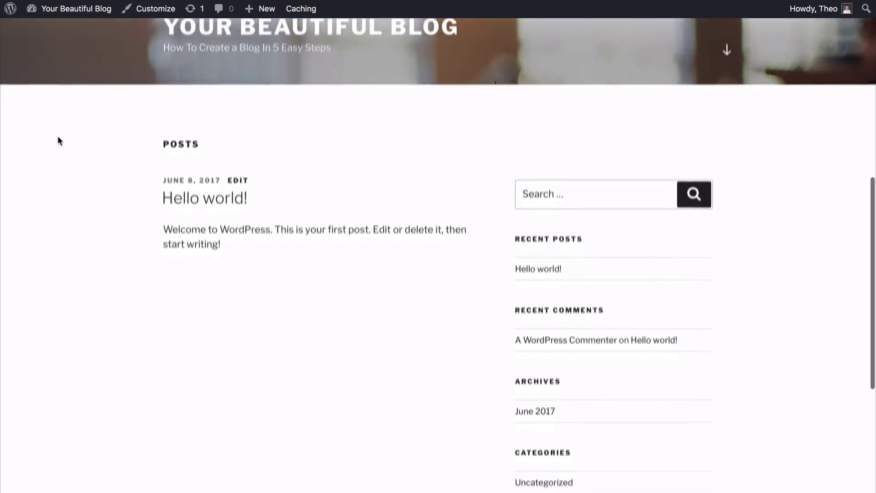
scroll(57, 136, up, 1)
scroll(57, 135, up, 8)
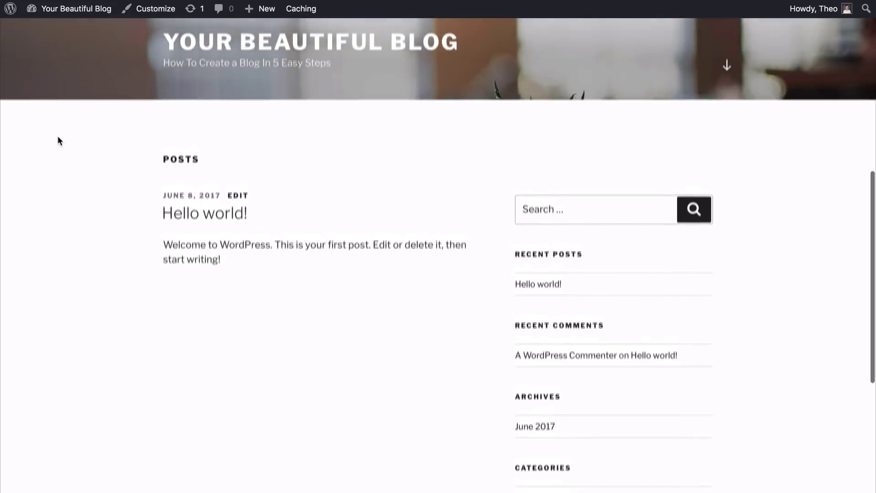
scroll(57, 135, up, 1)
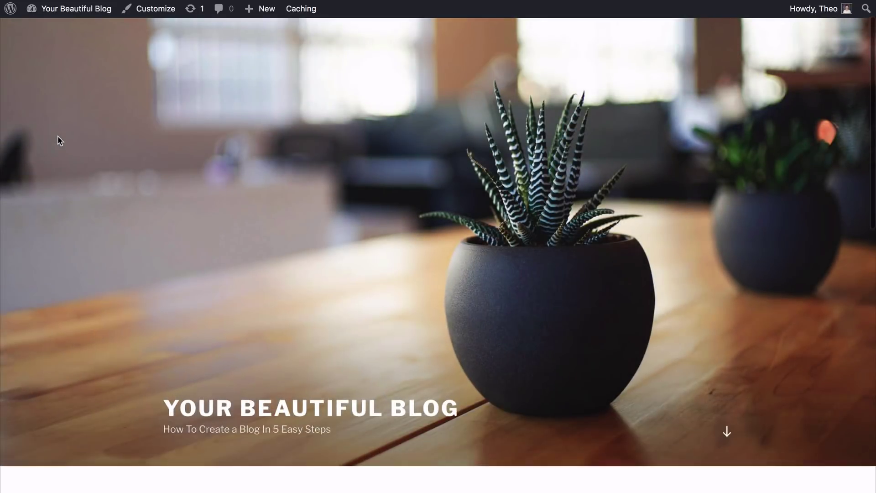
scroll(58, 136, down, 1)
scroll(58, 135, up, 1)
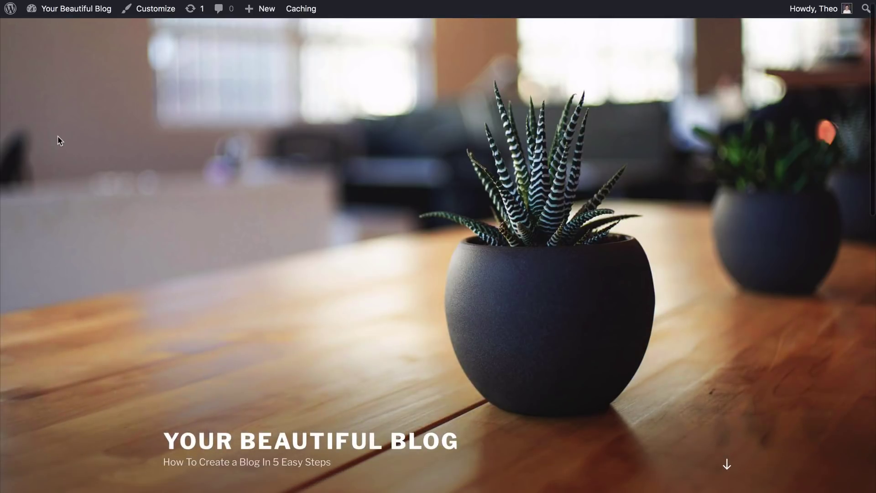
scroll(58, 135, down, 7)
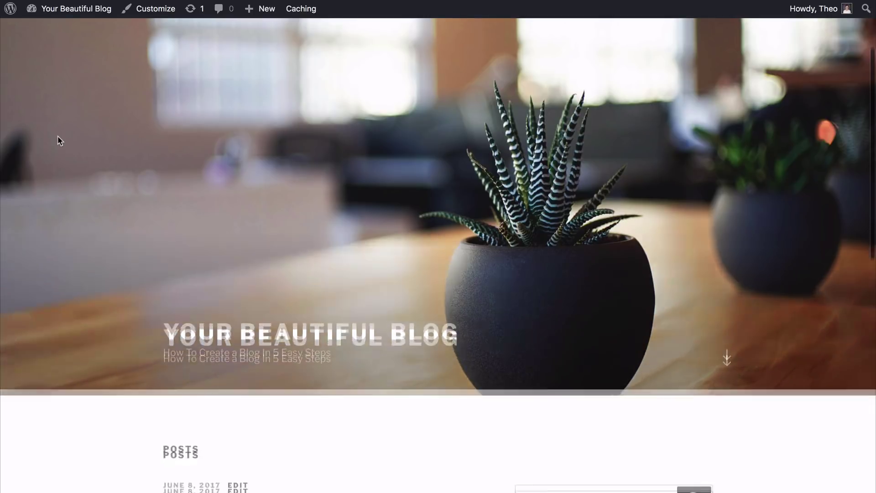
scroll(58, 136, down, 4)
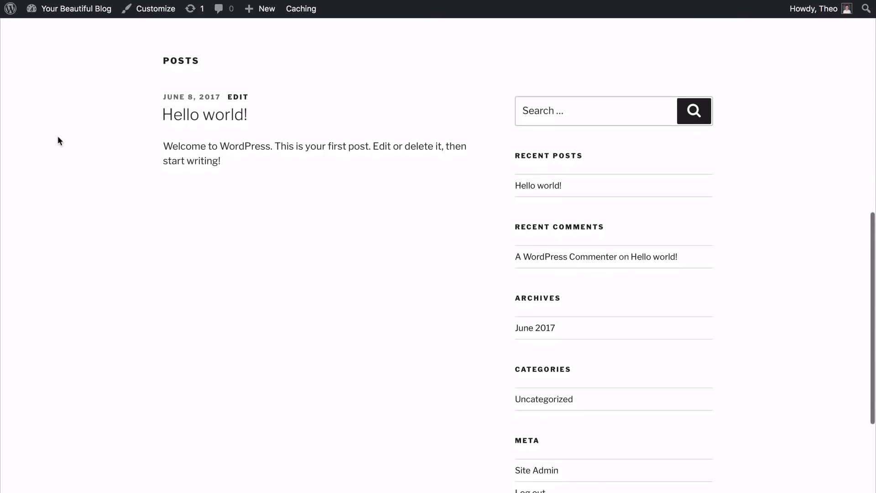
scroll(58, 136, down, 3)
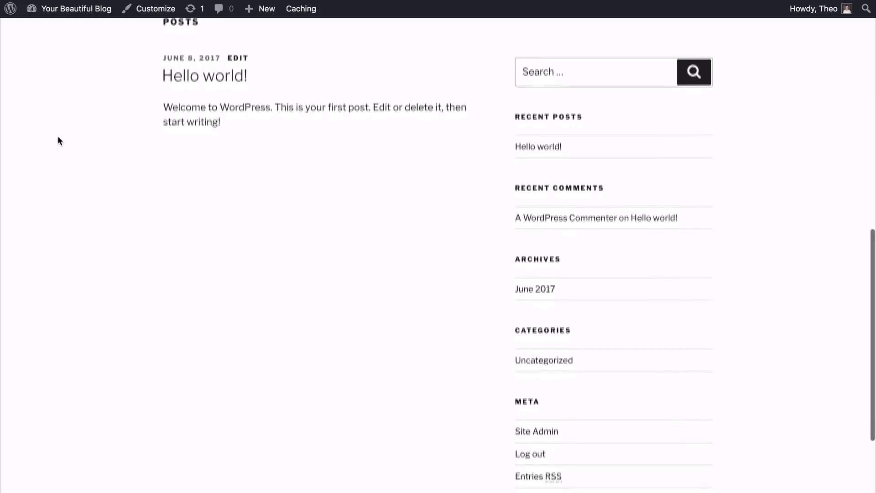
scroll(57, 136, up, 8)
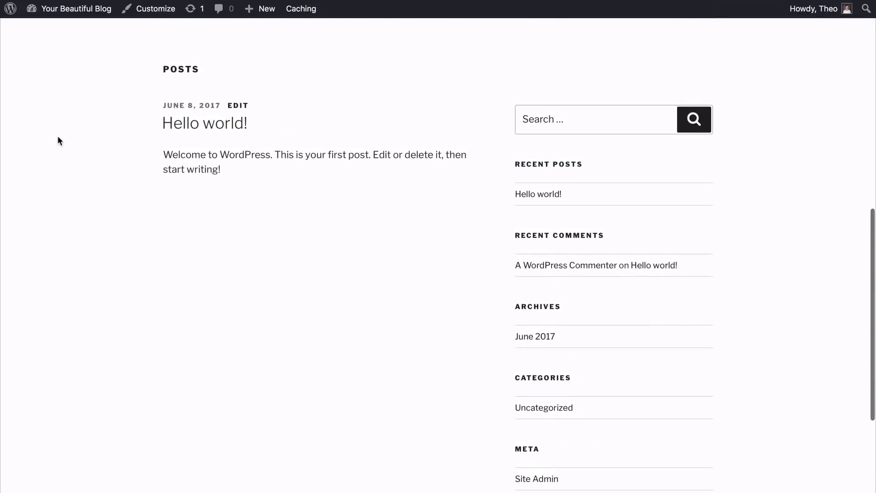
scroll(58, 135, up, 4)
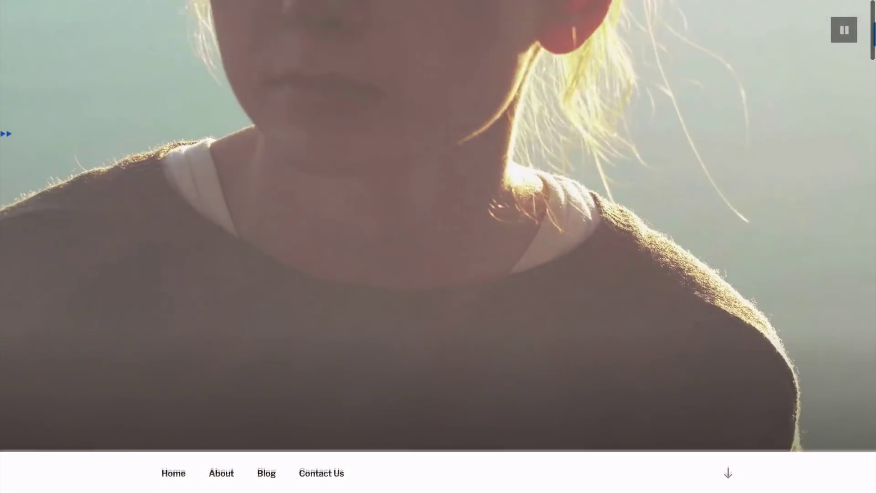
- Switch to the finished Websites Made Easy example blog and examine its home page from the header through the Welcome and Blog sections
scroll(438, 246, down, 2)
scroll(438, 247, down, 3)
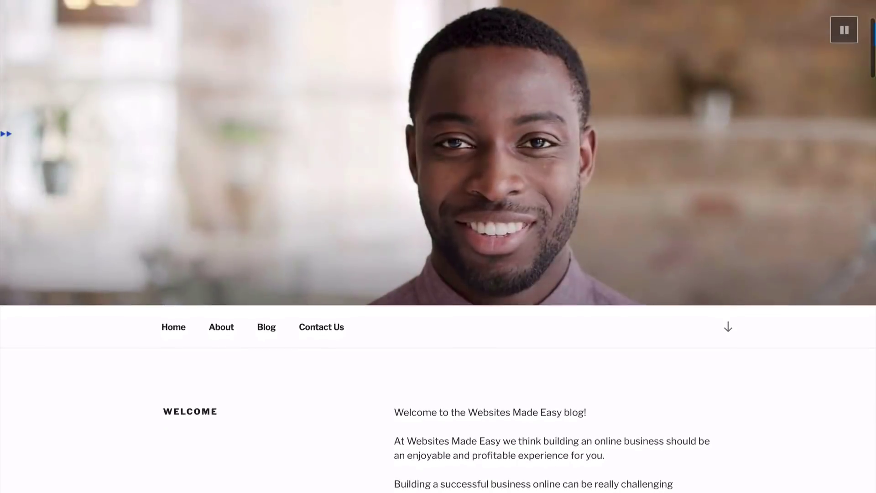
scroll(438, 246, down, 4)
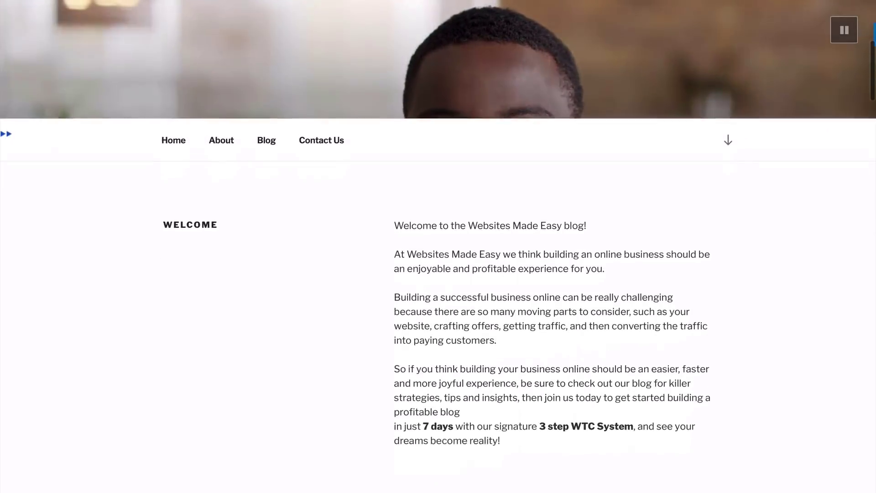
scroll(438, 246, down, 4)
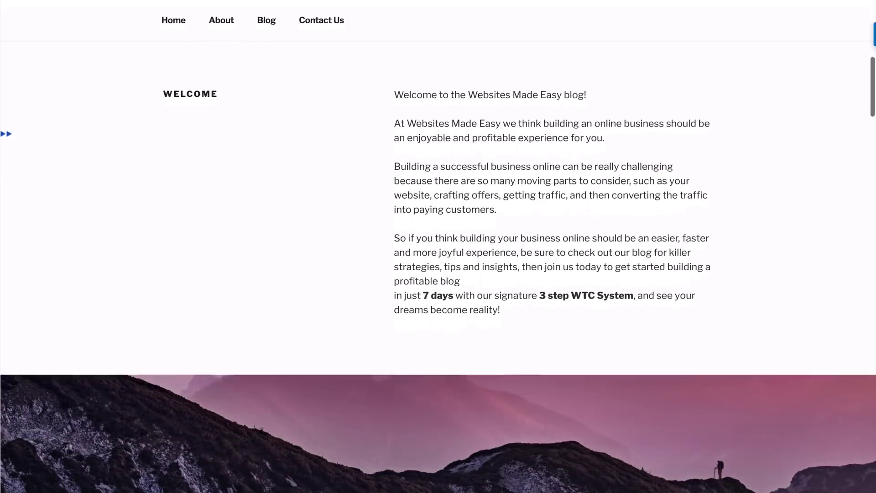
scroll(438, 246, down, 4)
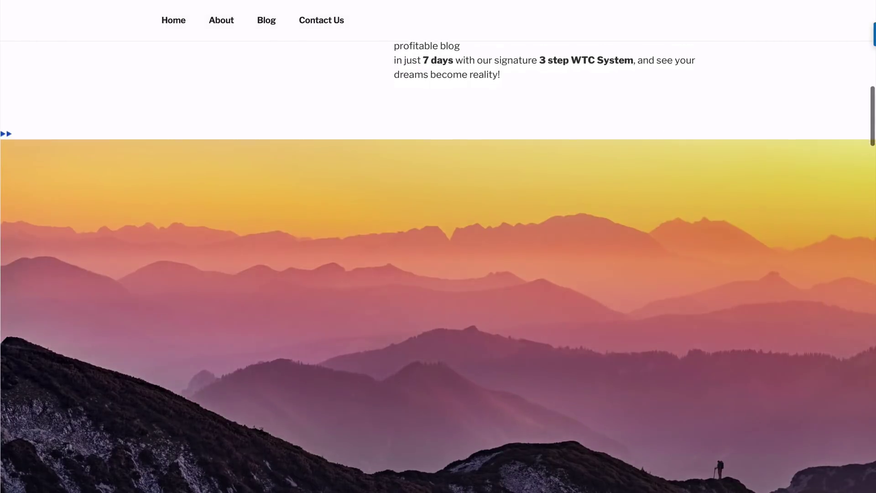
scroll(438, 246, down, 5)
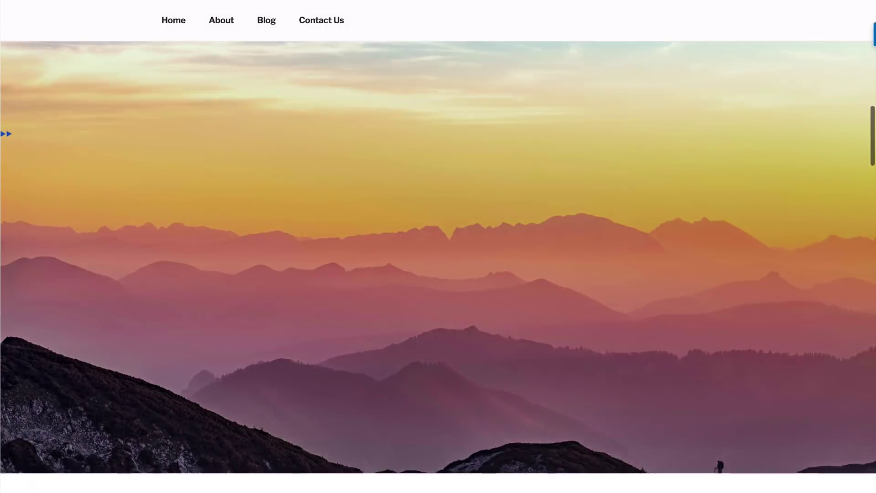
scroll(438, 246, down, 3)
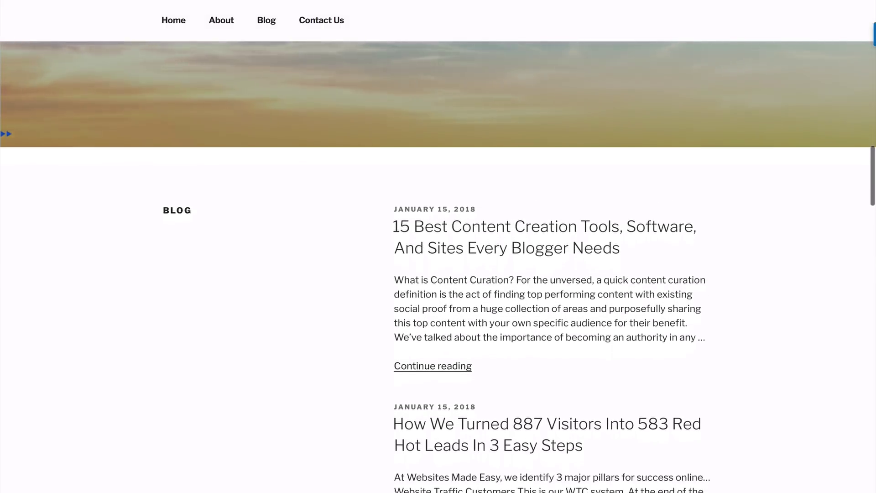
scroll(438, 246, down, 1)
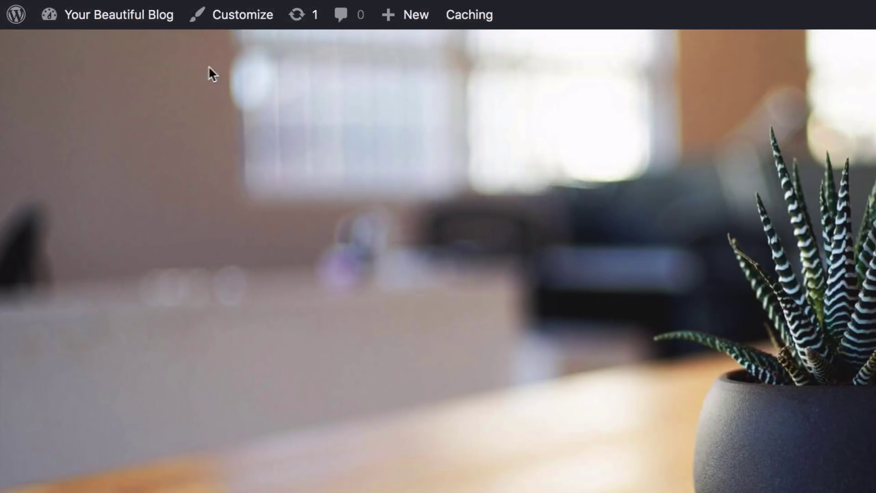
- Return from the Your Beautiful Blog site to its dashboard and open the list of all posts
mouse_move(154, 20)
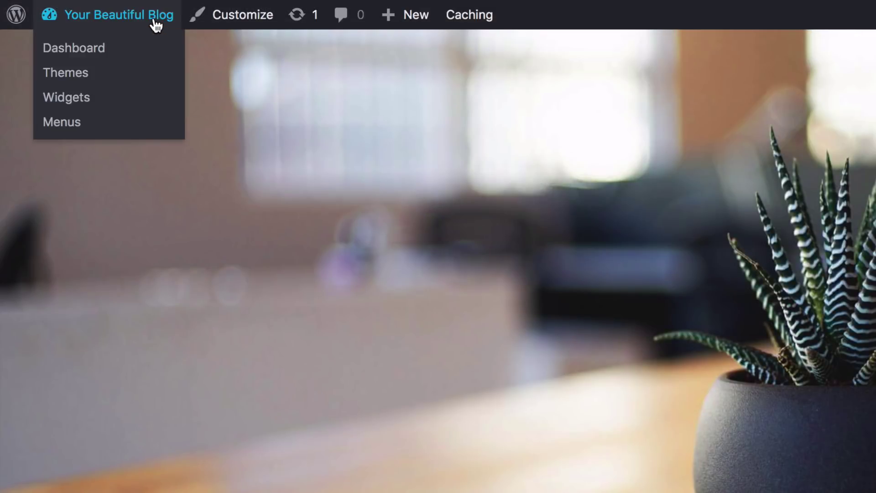
click(105, 49)
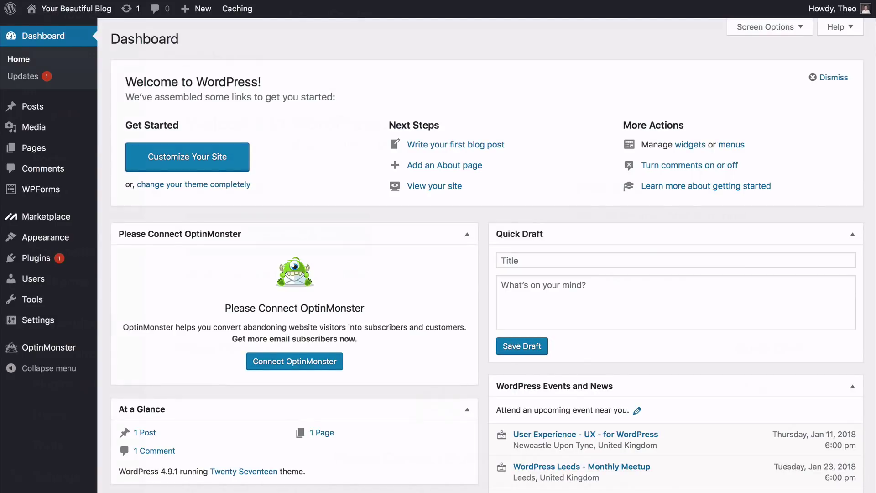
mouse_move(90, 114)
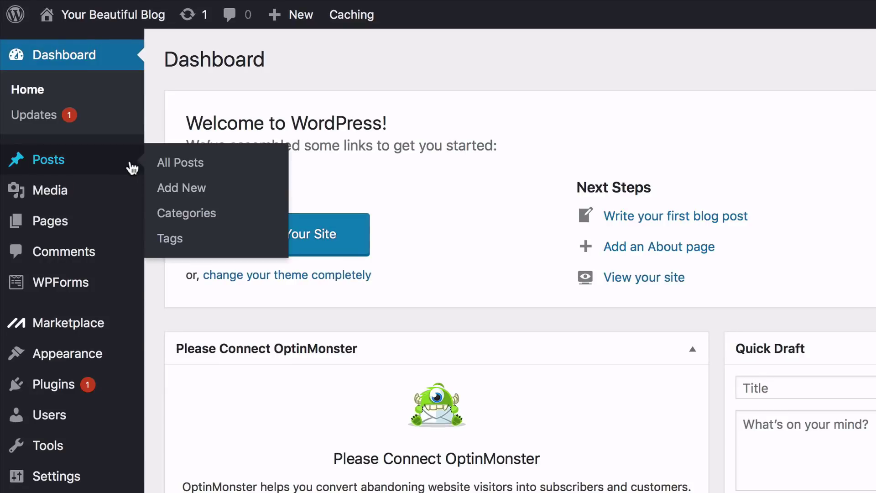
click(165, 165)
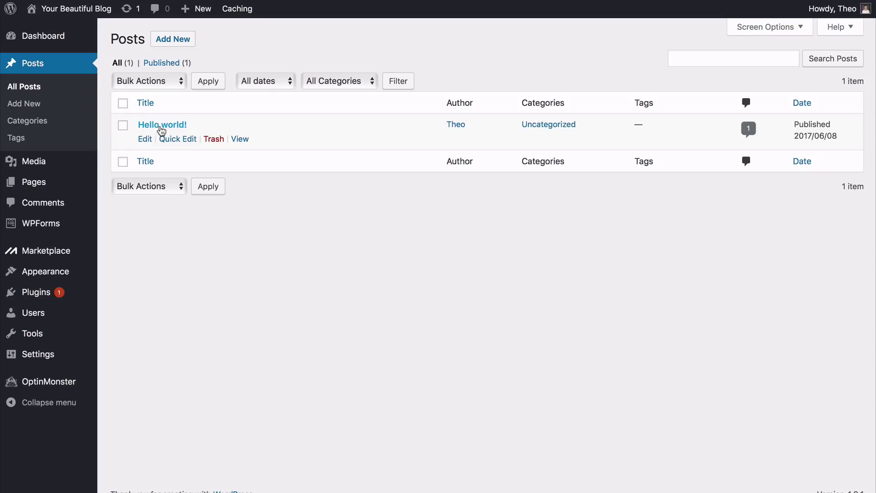
- Move the default Hello world! post and the Sample Page to the trash
click(213, 139)
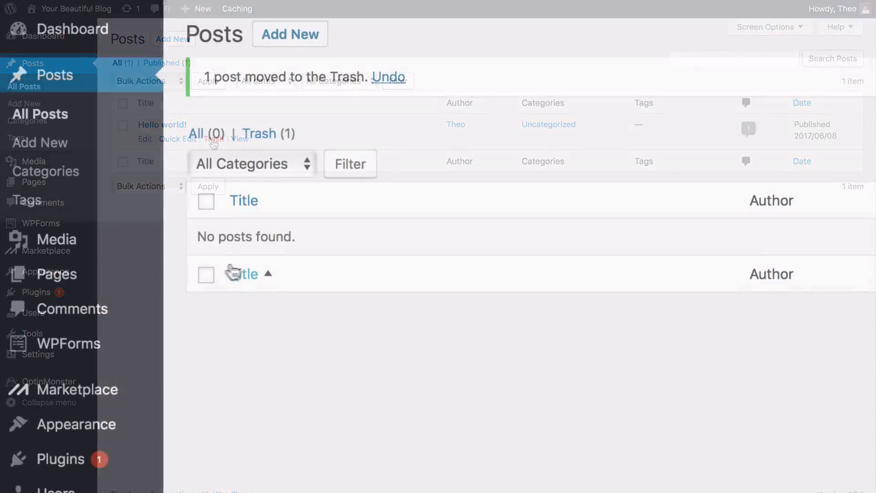
mouse_move(83, 185)
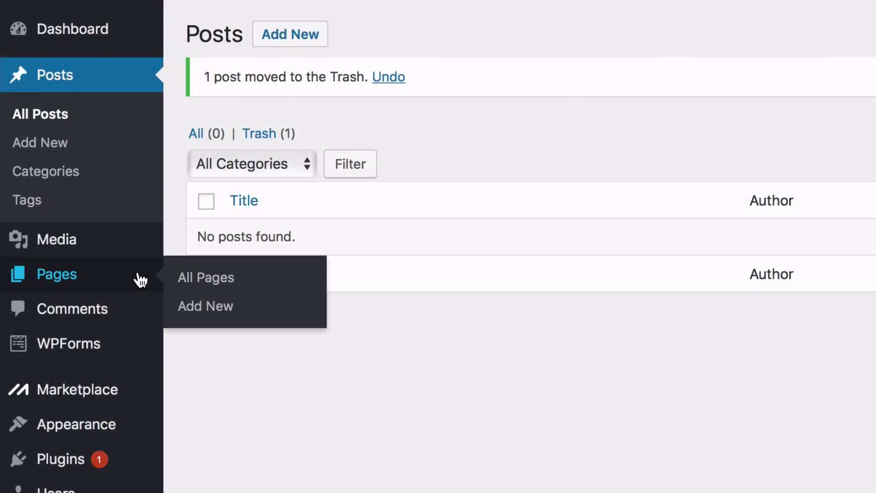
click(199, 280)
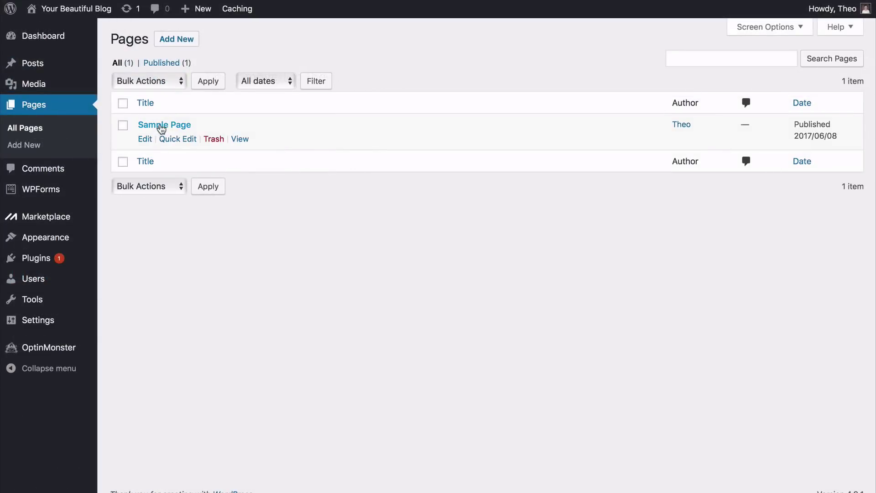
click(213, 140)
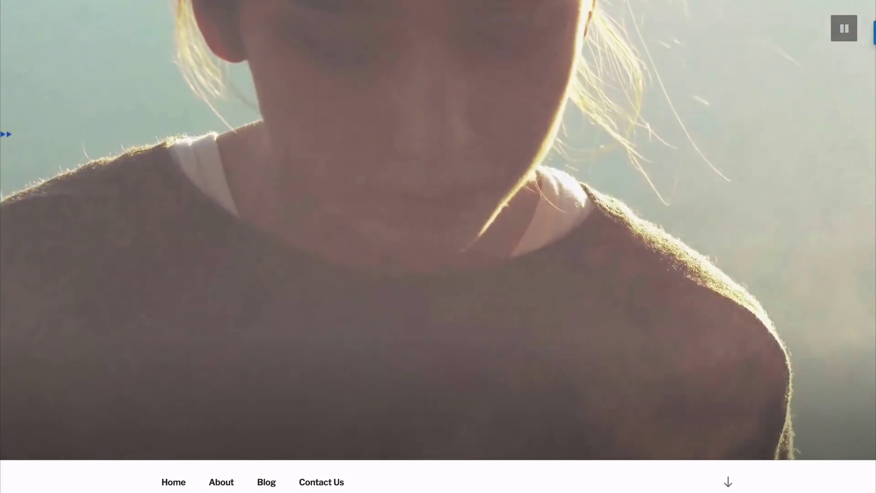
- Switch to the finished Websites Made Easy example blog and examine its home page from the video header through the Welcome, Blog and About sections
scroll(438, 246, down, 6)
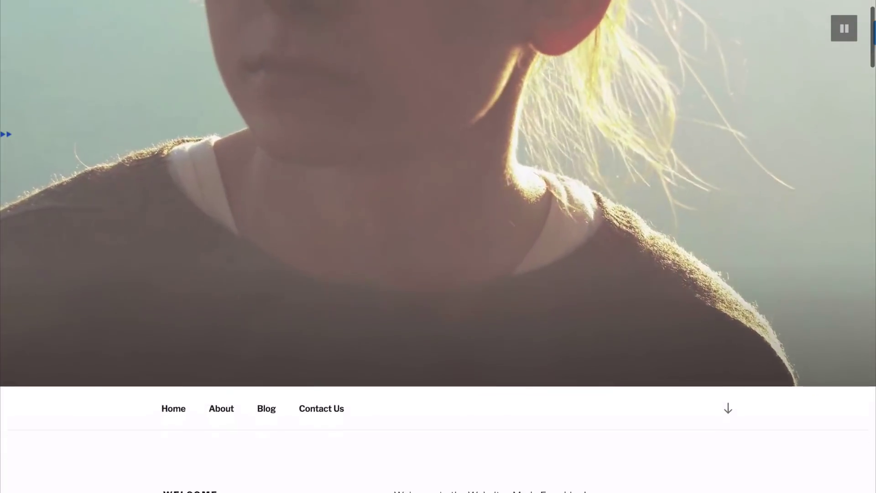
scroll(438, 246, down, 6)
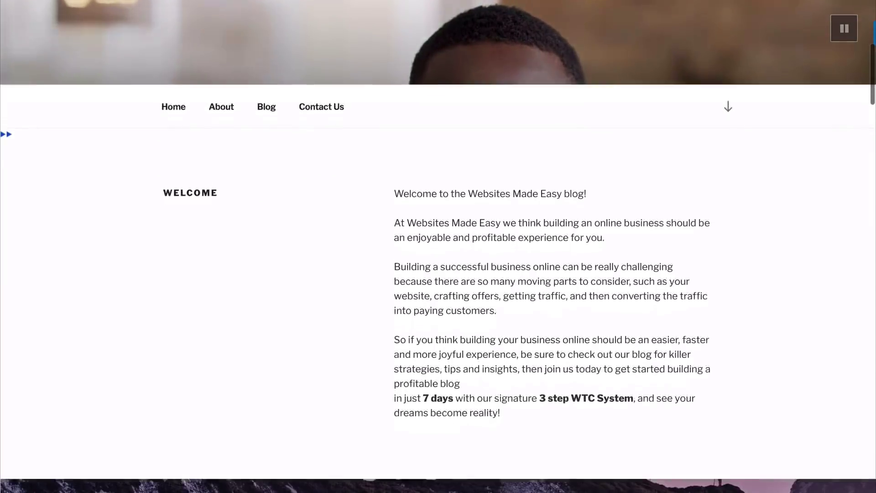
scroll(438, 247, down, 7)
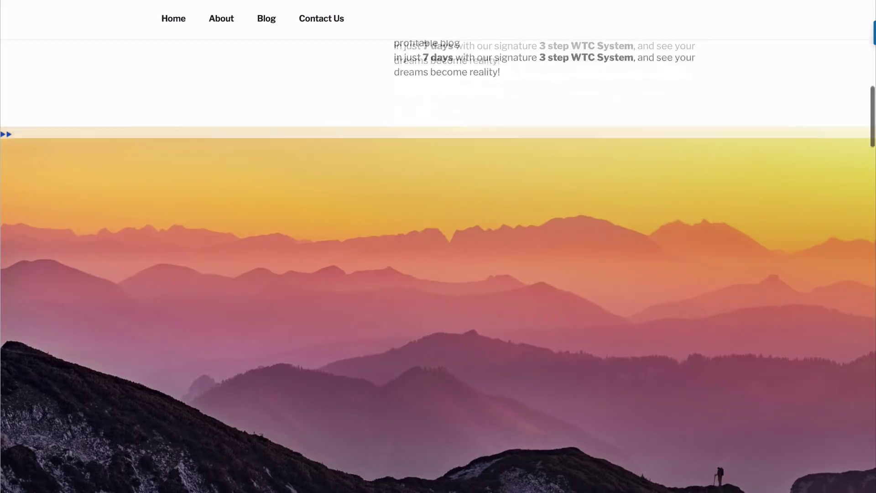
scroll(438, 247, down, 16)
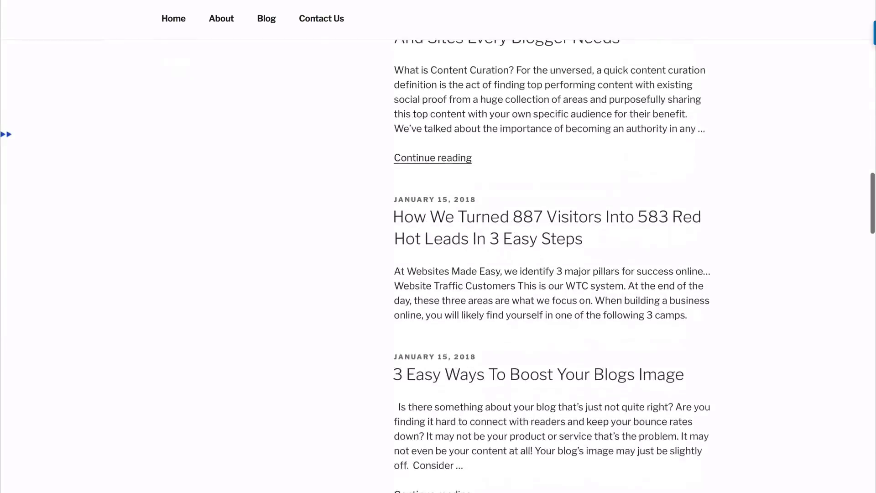
scroll(438, 247, down, 3)
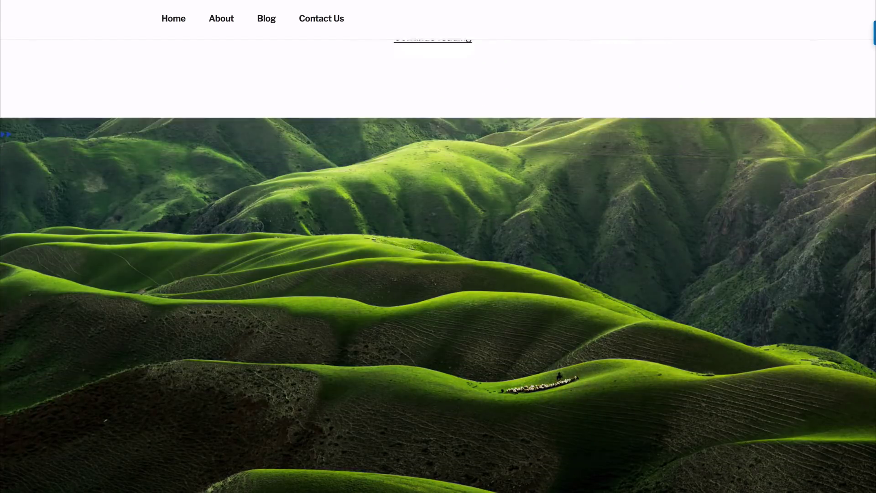
scroll(438, 246, down, 10)
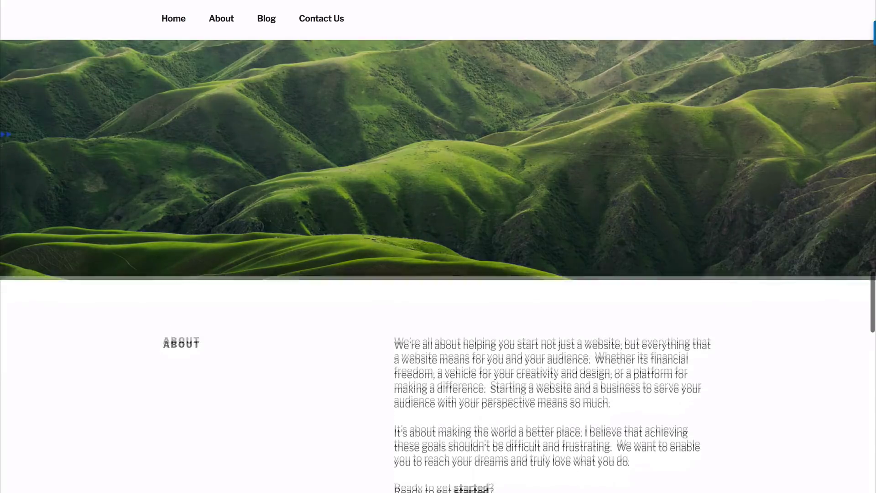
scroll(438, 246, down, 4)
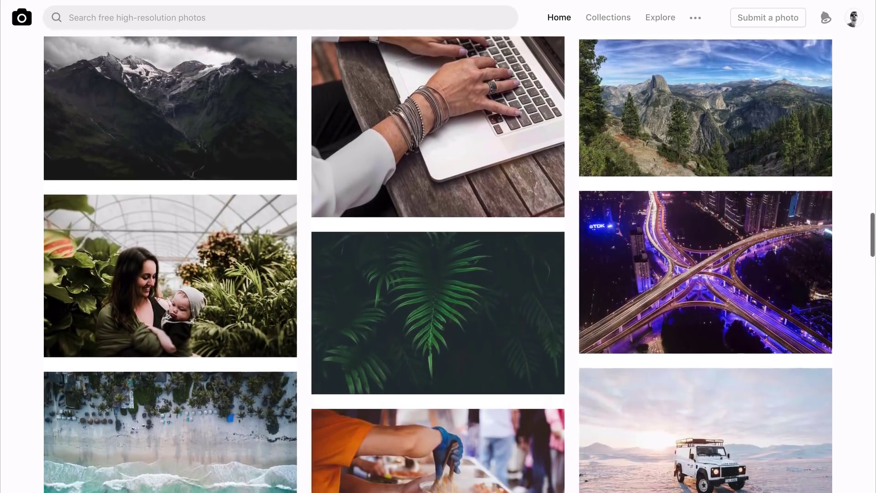
- Browse the free high-resolution photo site and preview Header Video.mp4 in the downloaded Image-Pack folder
scroll(437, 265, down, 6)
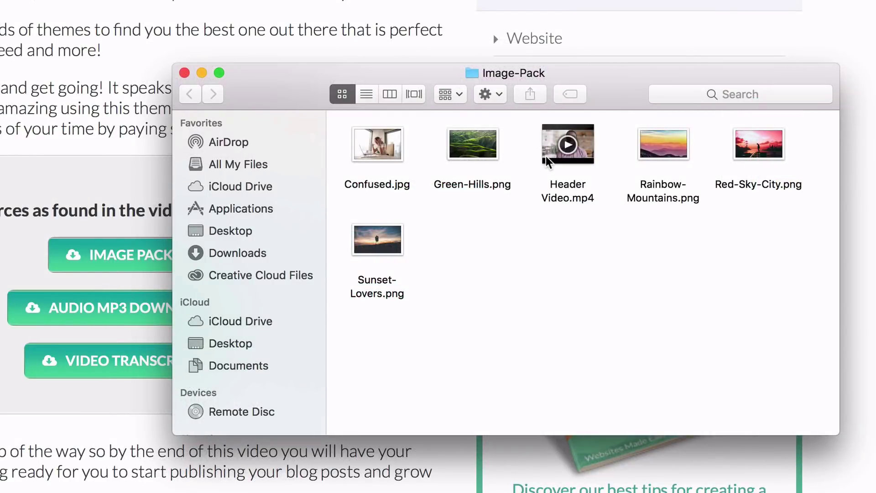
click(546, 151)
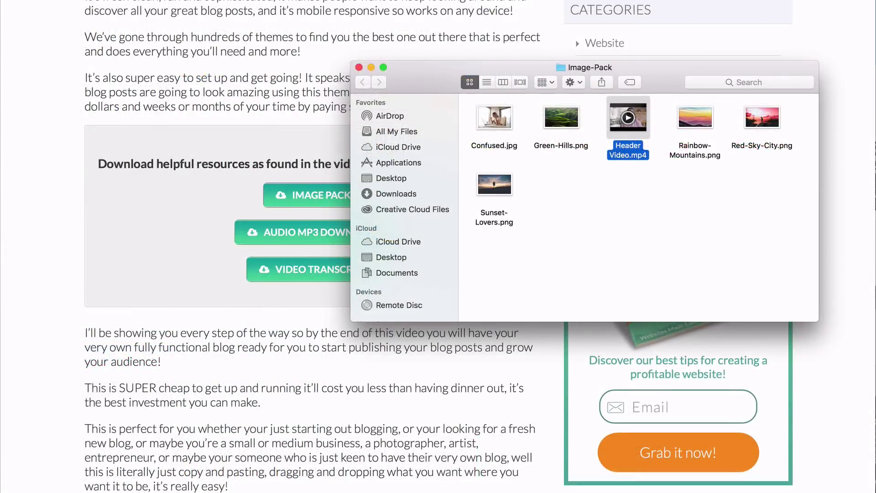
key(space)
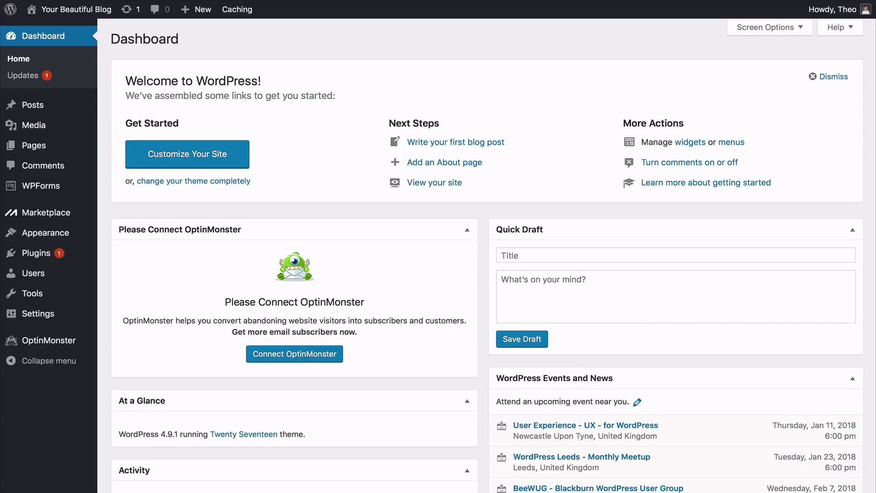
- Start a new page titled Welcome with the text "Welcome to the Websites Made Easy blog!", following the example blog's Welcome section
mouse_move(78, 146)
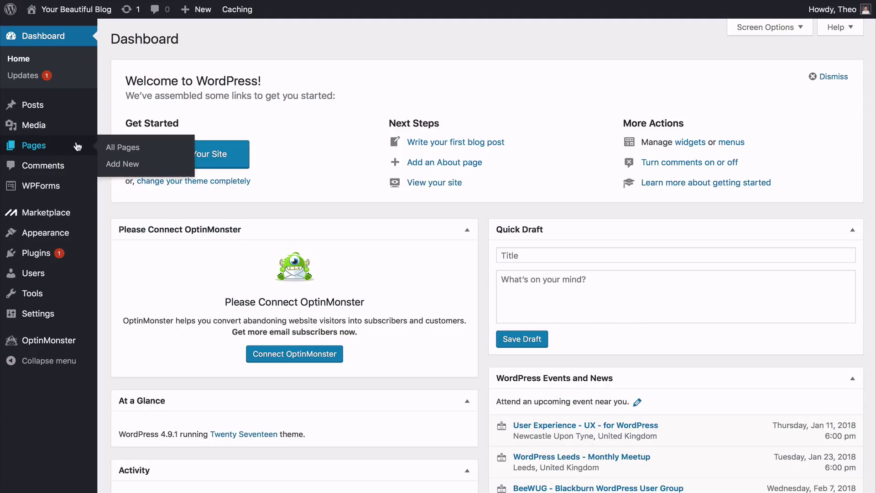
click(116, 165)
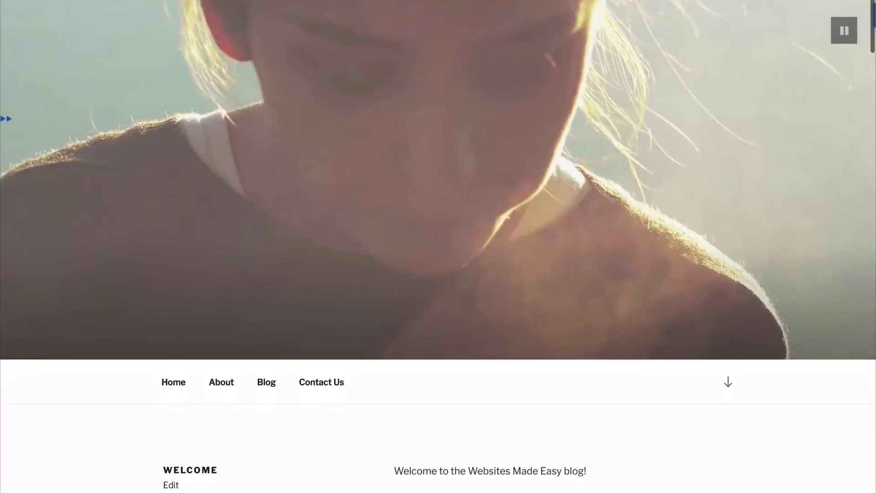
scroll(438, 246, down, 5)
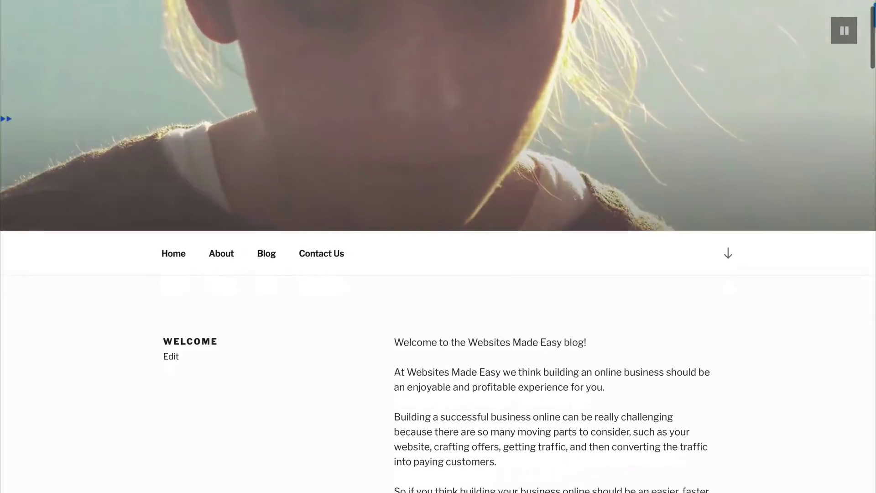
scroll(438, 246, down, 2)
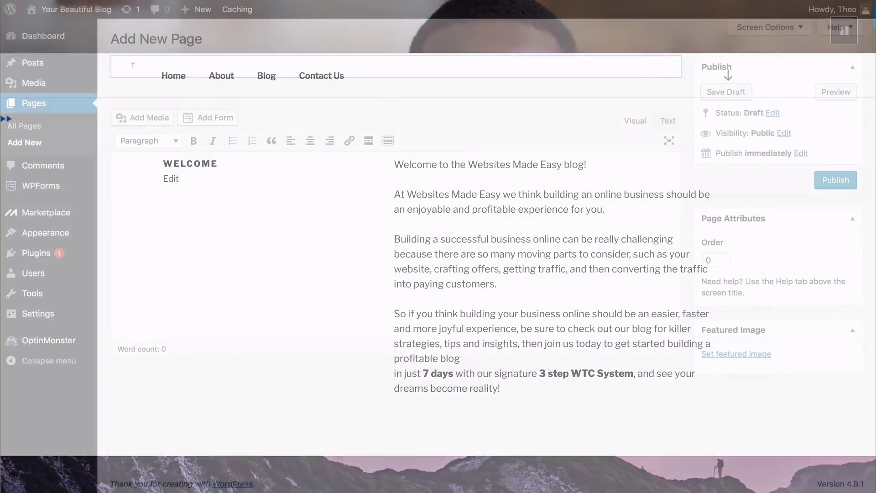
text(Welcome to the Websites Made Easy blog!)
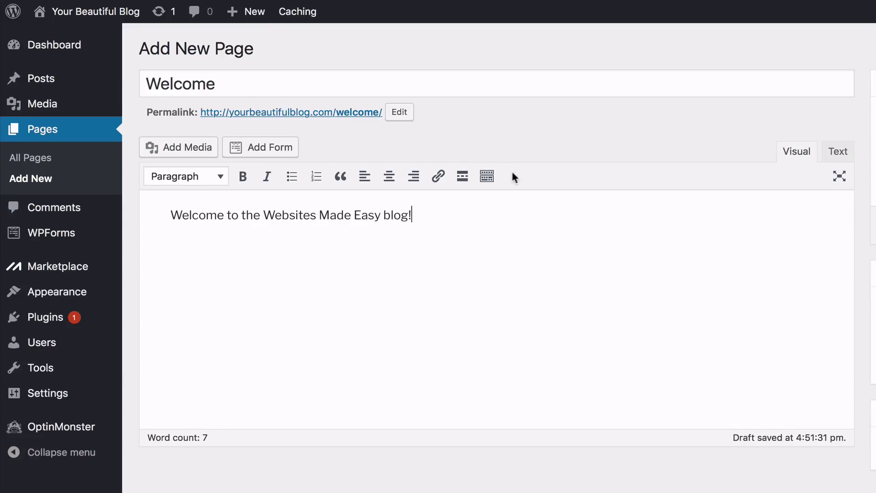
- Show the extra formatting tools, complete the Welcome text with "7 days" and "3 step WTC System" in bold, and publish the page
click(490, 183)
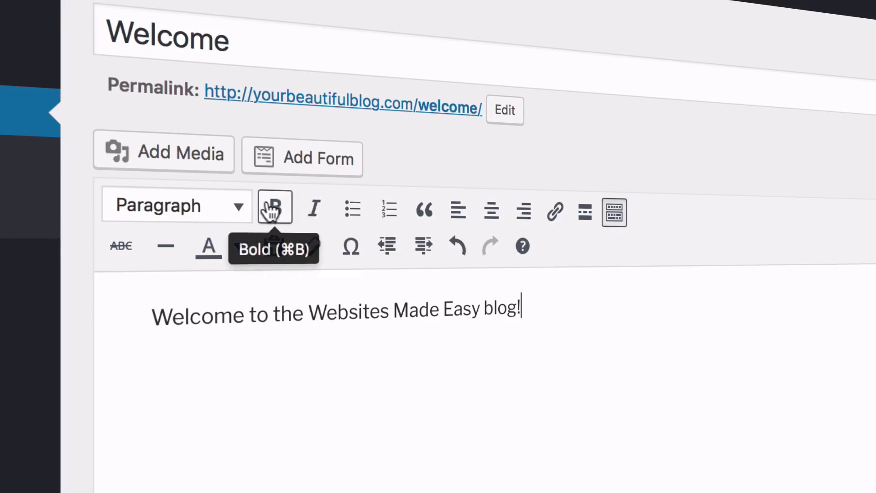
click(241, 209)
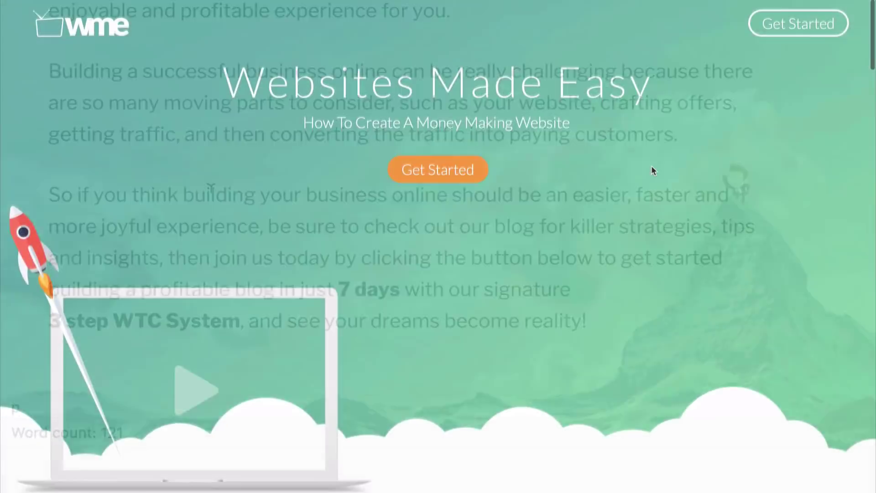
scroll(650, 165, down, 7)
scroll(651, 170, down, 6)
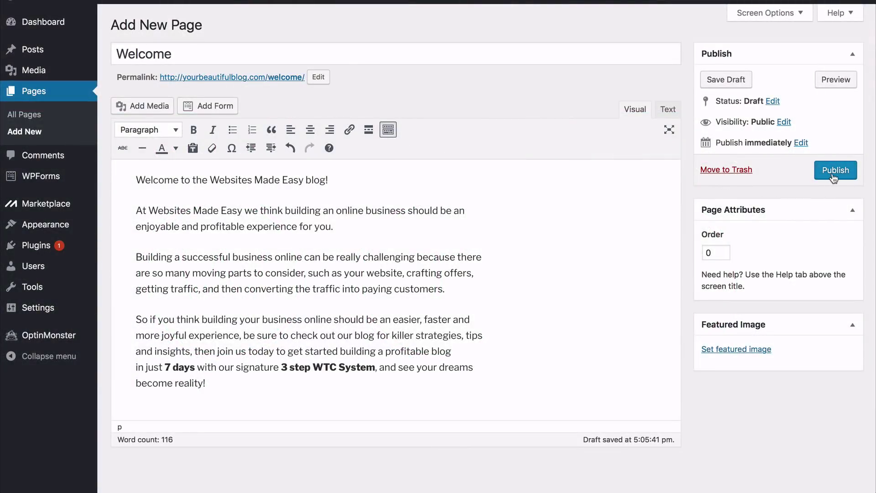
click(834, 171)
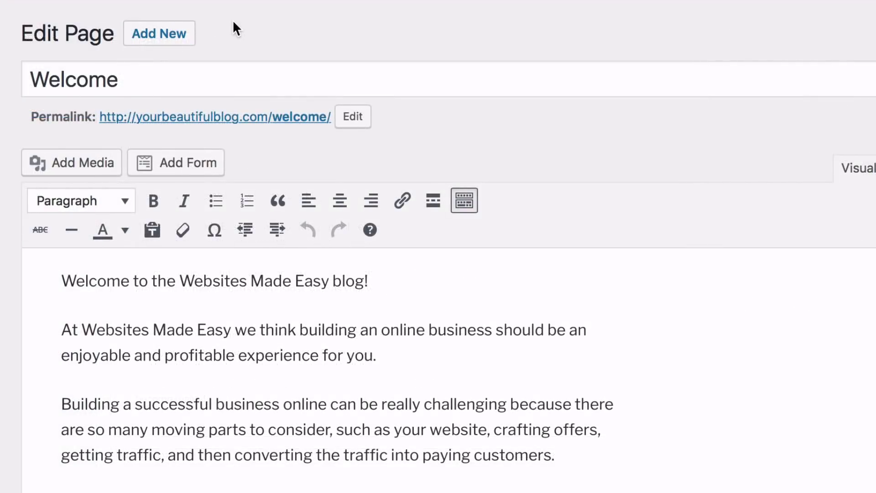
- Publish a new empty page titled Blog with the uploaded colourful mountain sunset photo as its featured image
click(162, 42)
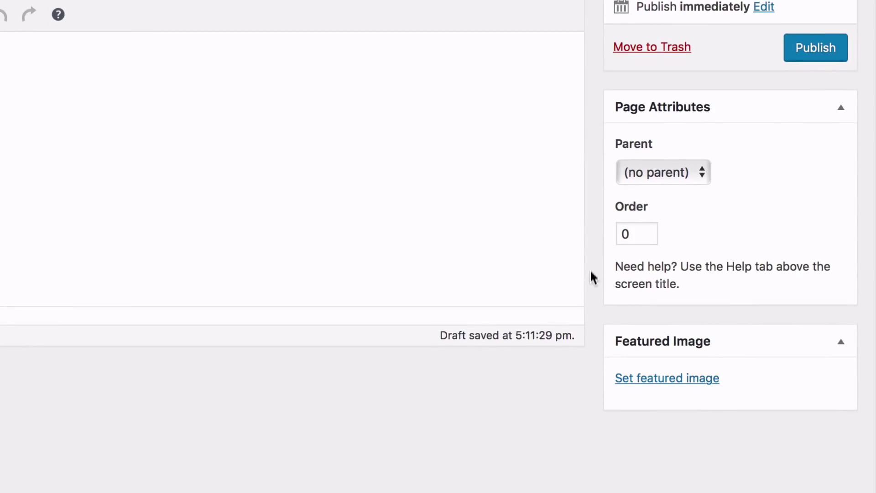
click(661, 384)
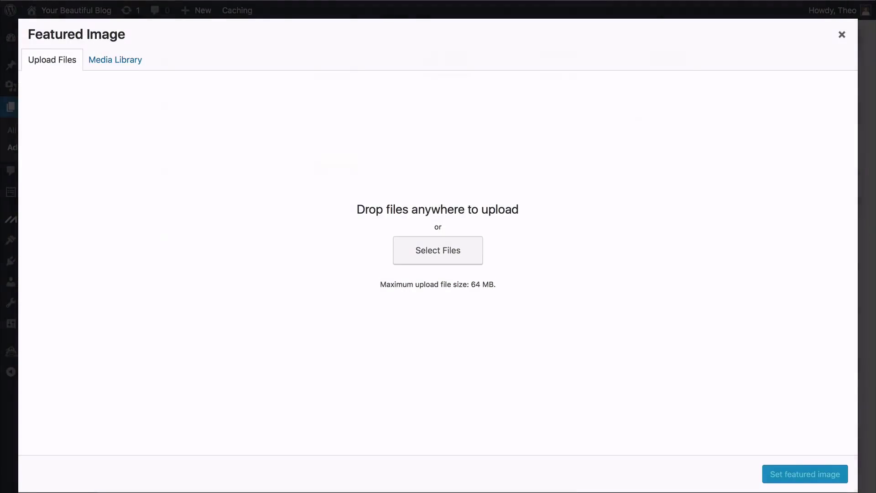
click(438, 250)
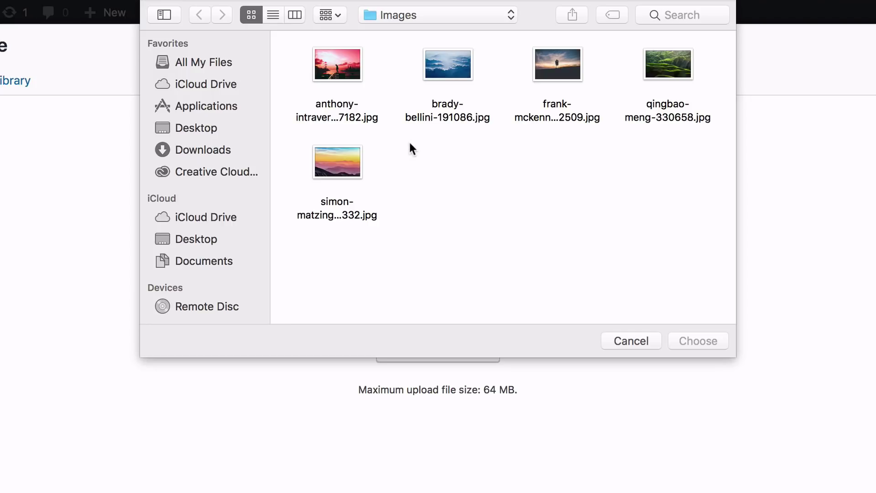
click(358, 165)
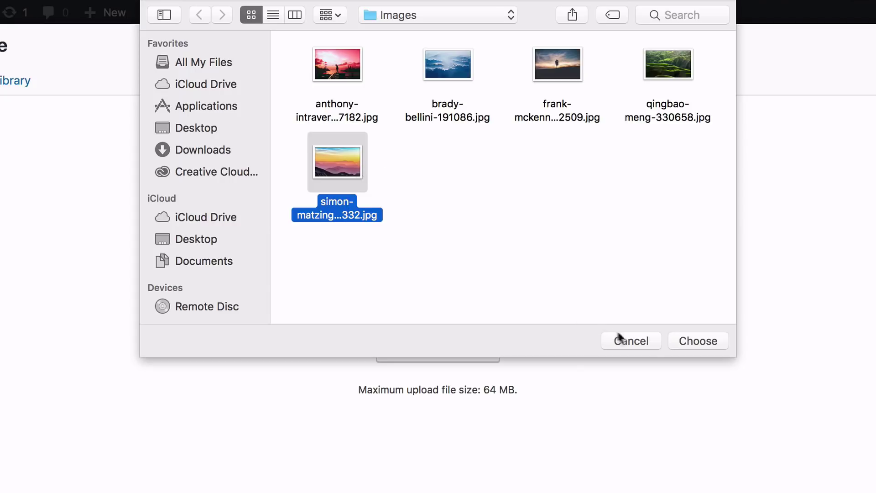
click(694, 343)
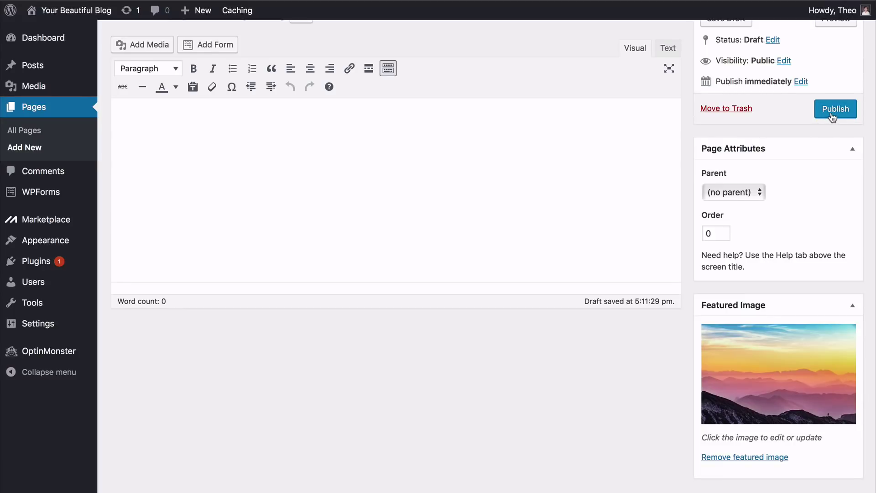
click(834, 109)
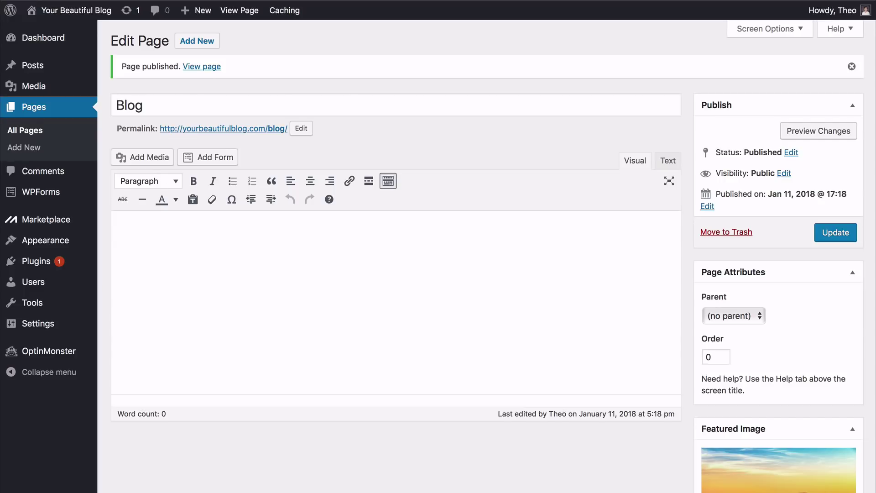
- In the theme customizer's homepage settings, make the homepage display a static page and choose Welcome as the homepage
mouse_move(88, 243)
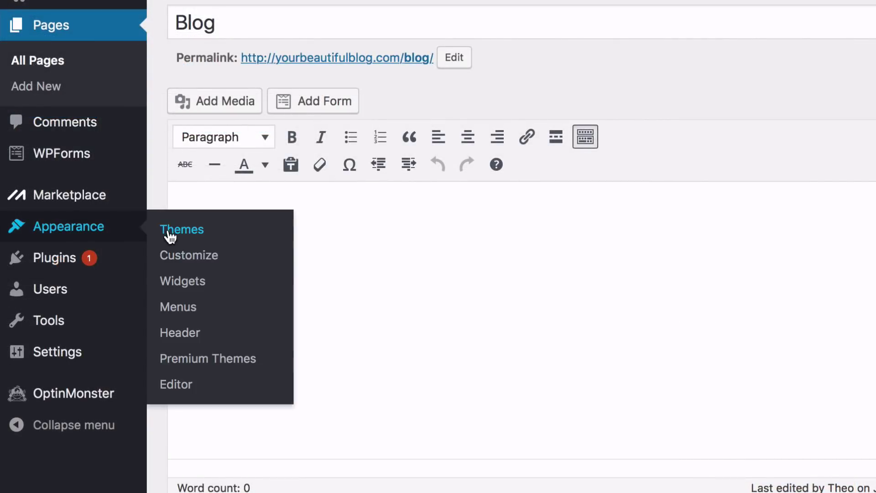
click(189, 264)
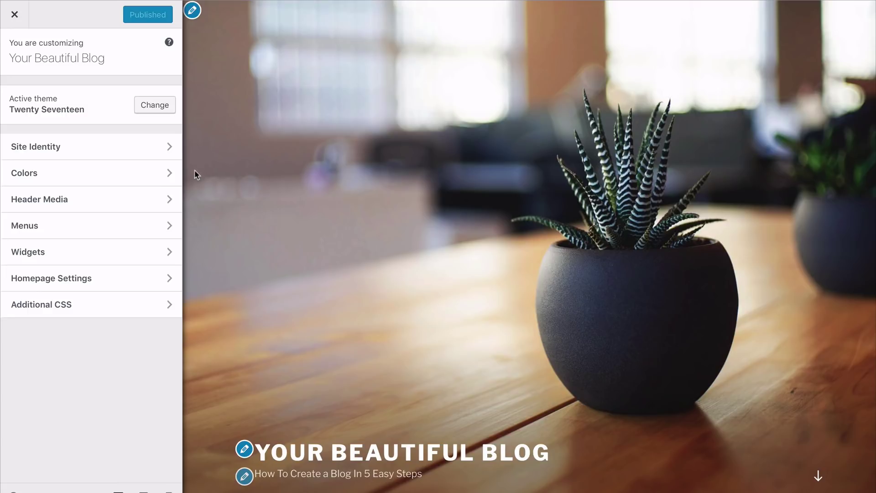
click(170, 283)
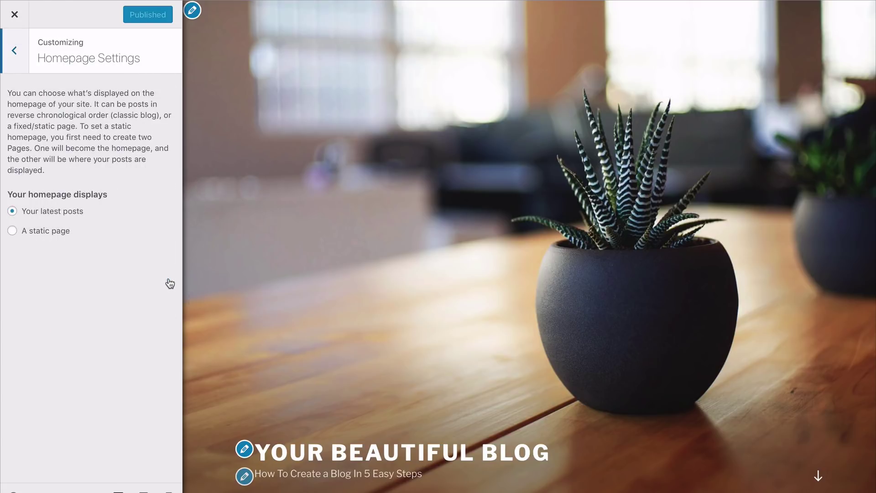
click(18, 230)
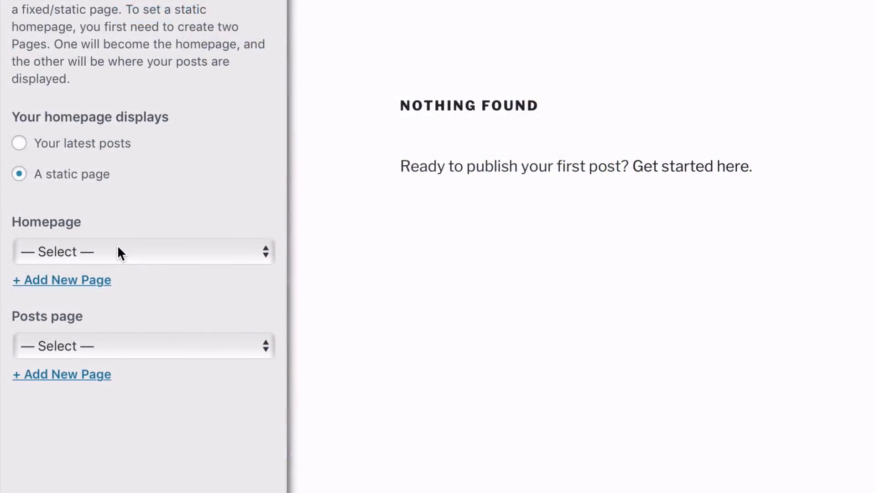
click(117, 249)
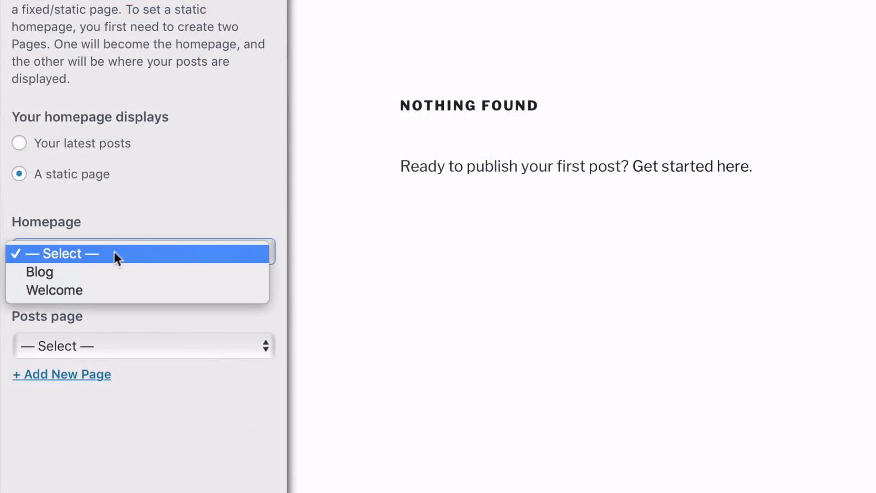
click(92, 289)
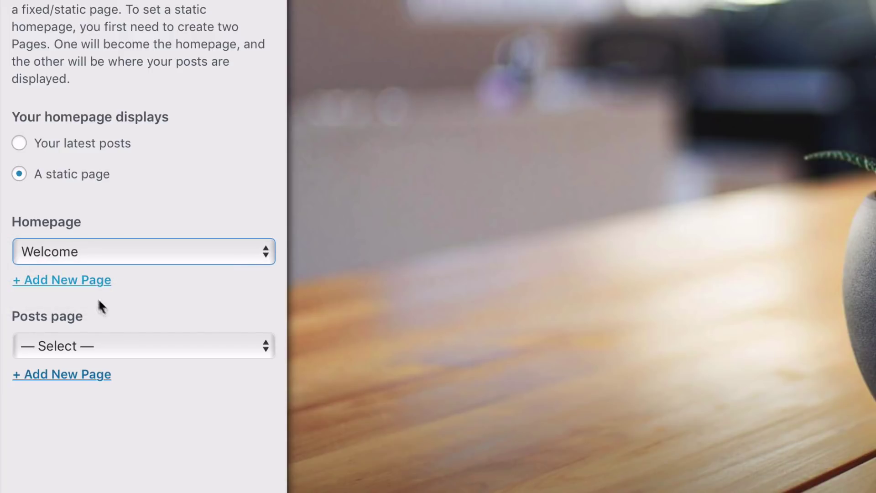
- Choose Blog as the posts page in the homepage settings and publish the change
click(141, 343)
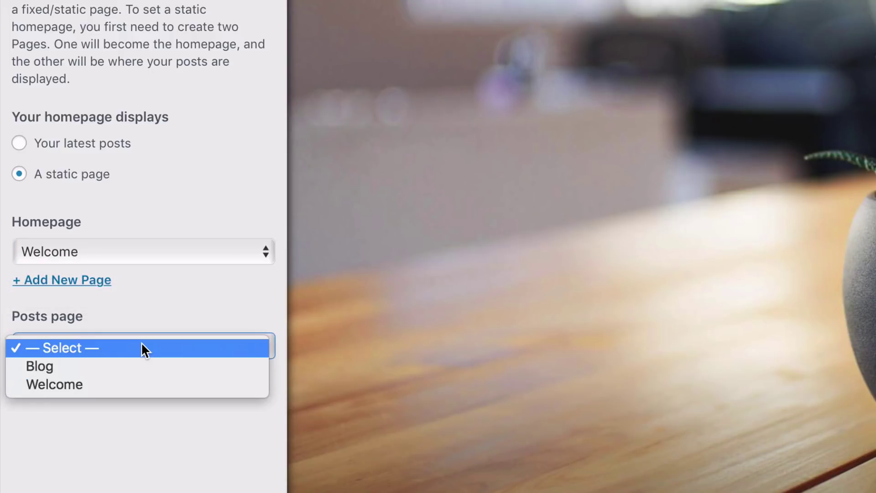
click(108, 365)
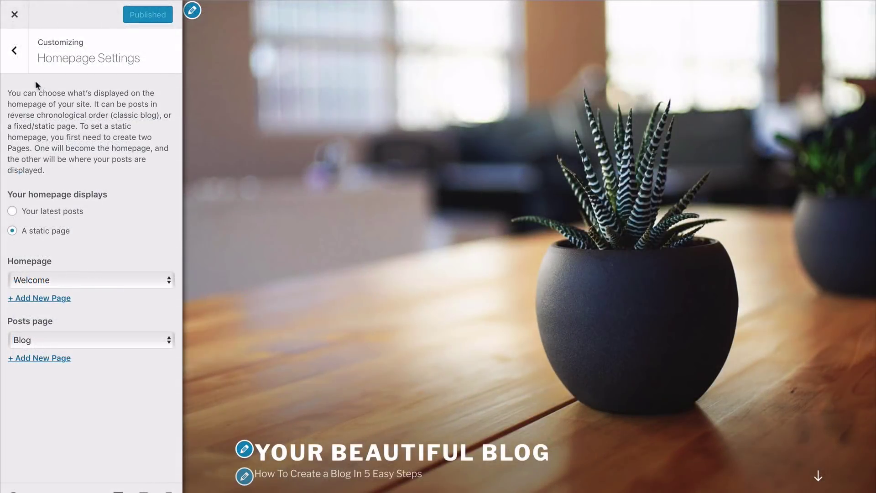
click(15, 53)
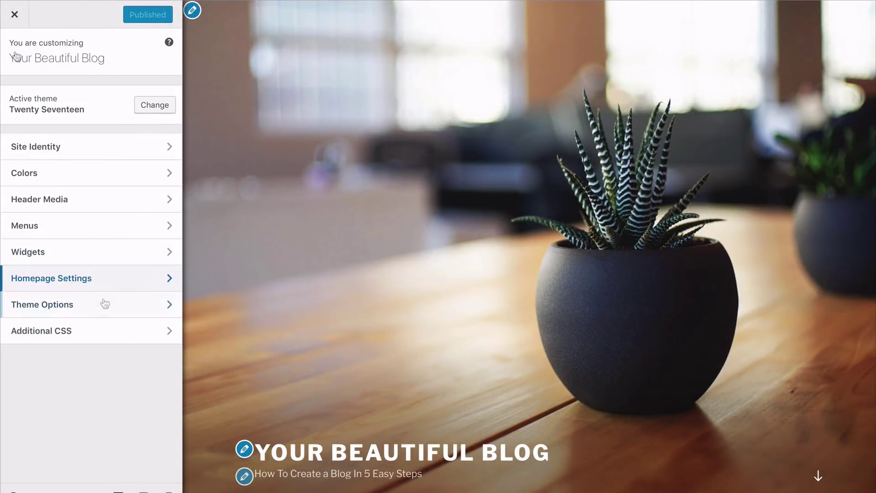
- In the theme options, set the Blog page as the content of front page section 1 and publish the change
click(70, 312)
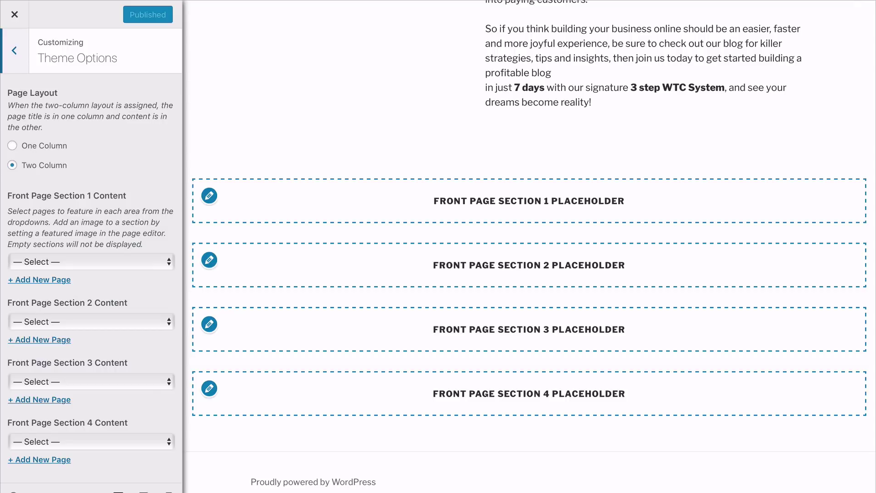
click(133, 263)
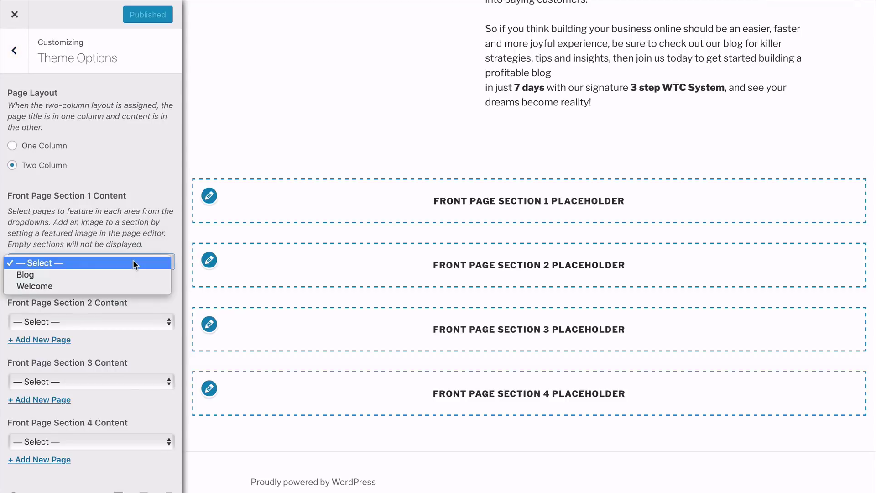
click(101, 275)
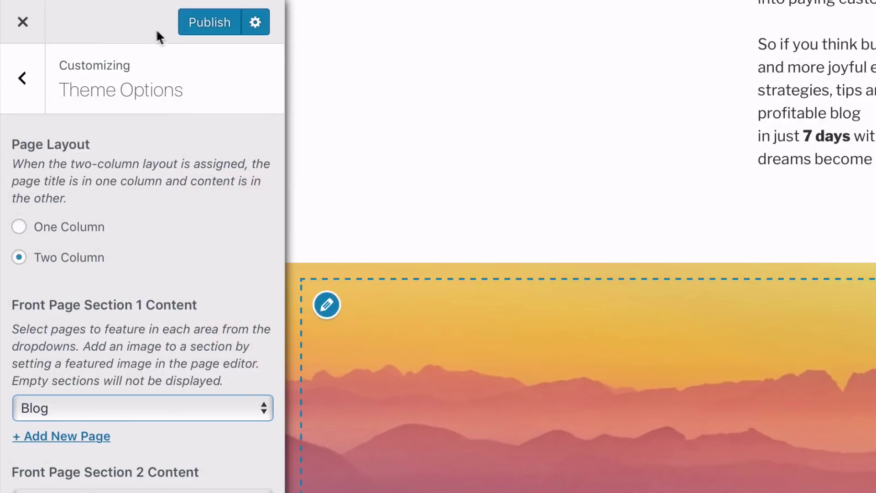
click(204, 23)
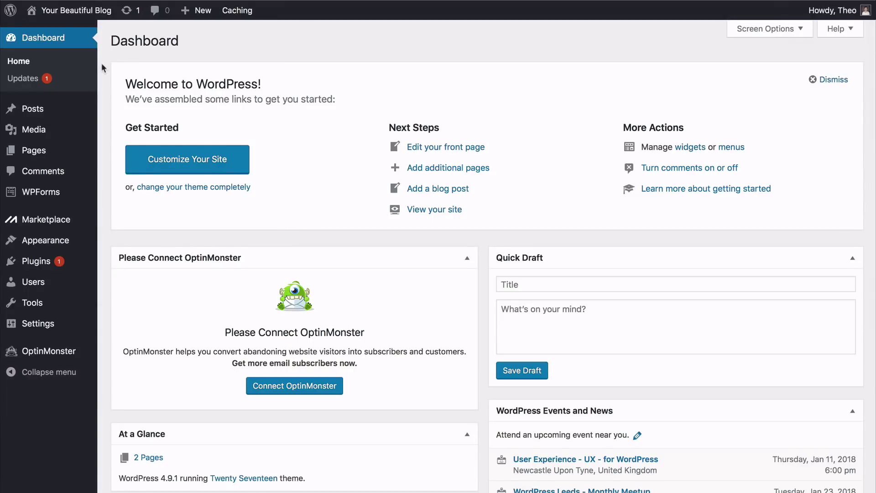
- Visit the live site and examine how the header, Welcome section and Blog section with its mountain sunset image follow each other
mouse_move(69, 10)
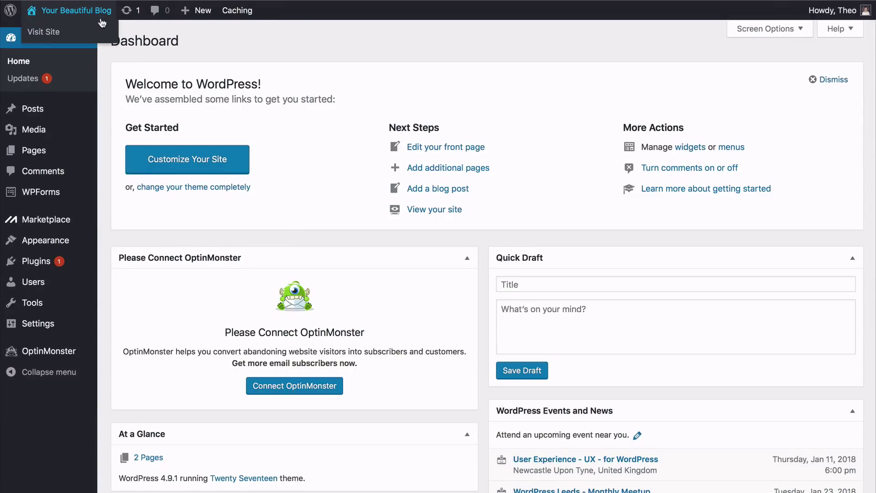
click(67, 36)
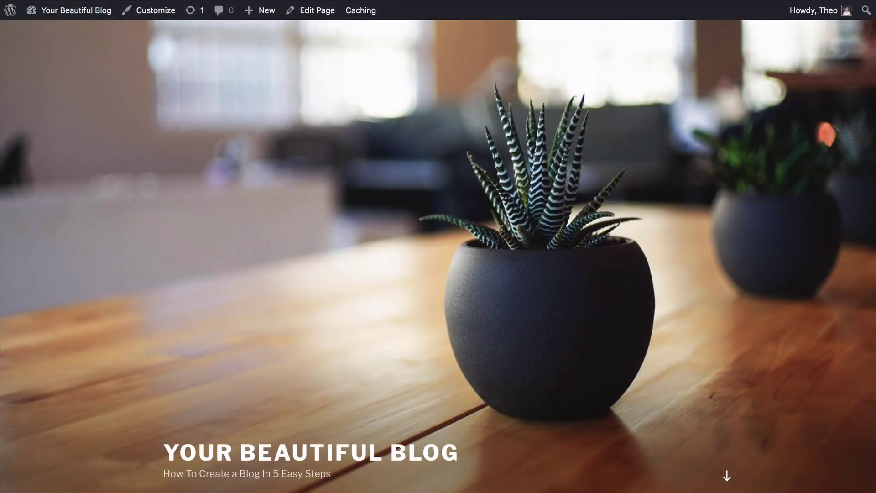
scroll(438, 273, down, 5)
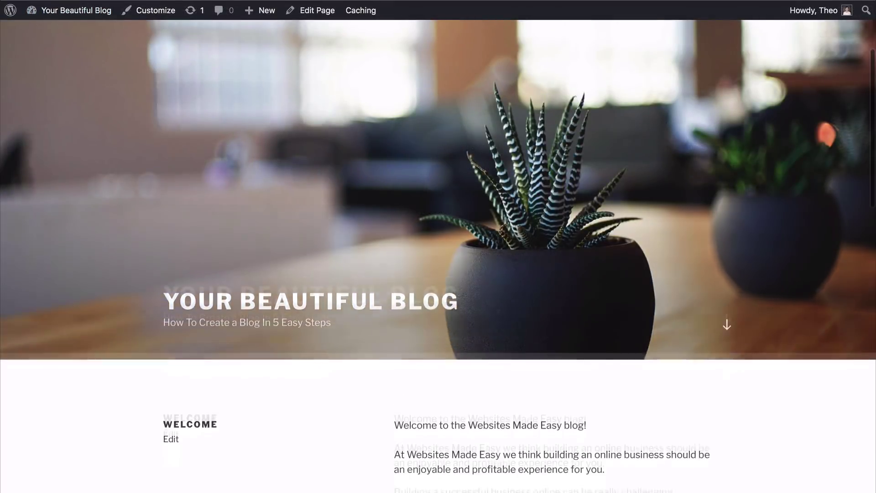
scroll(438, 274, down, 3)
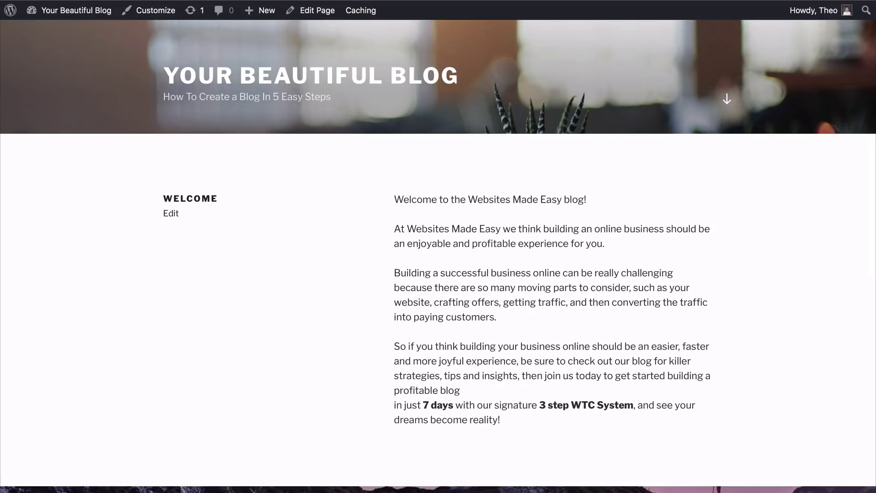
scroll(438, 273, down, 5)
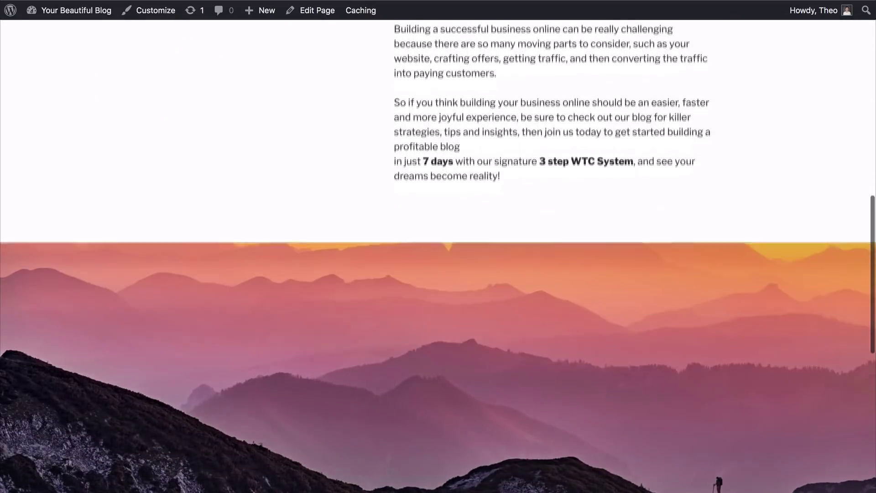
scroll(438, 246, down, 3)
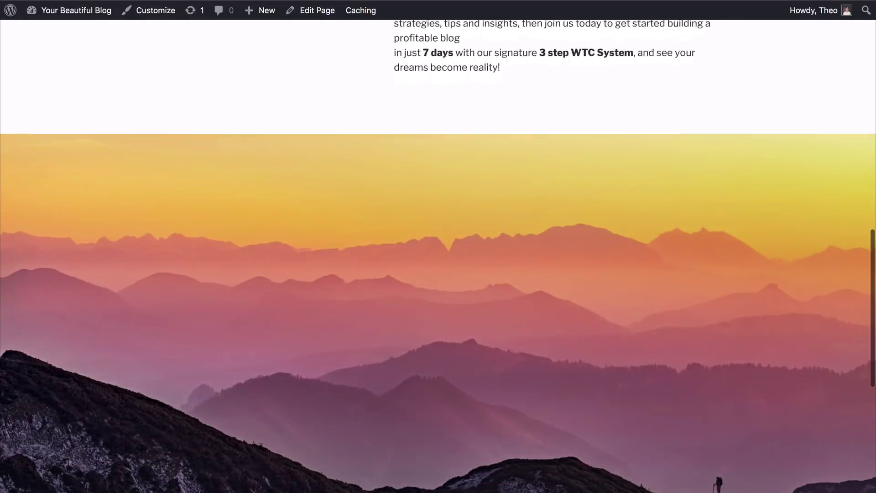
scroll(438, 246, down, 5)
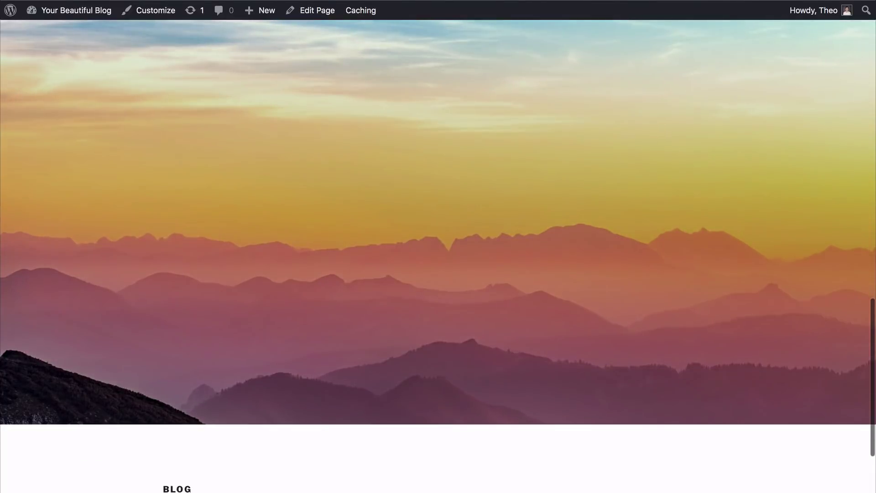
scroll(438, 246, down, 4)
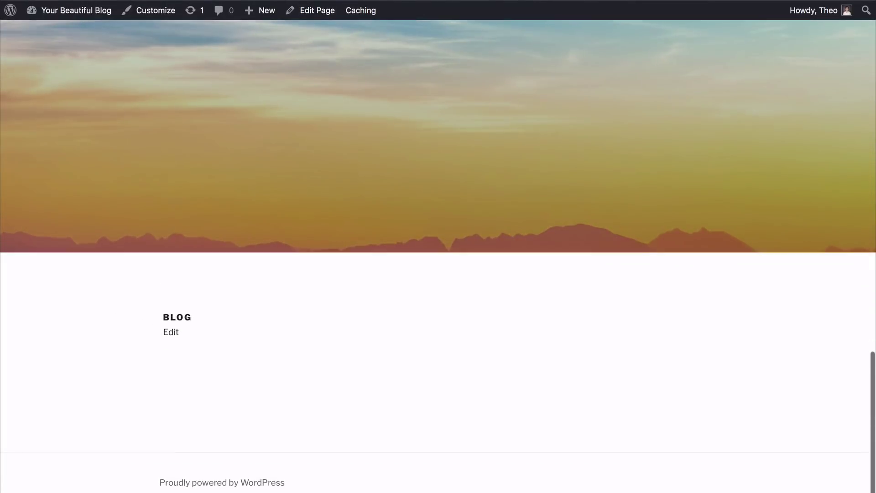
scroll(438, 246, up, 5)
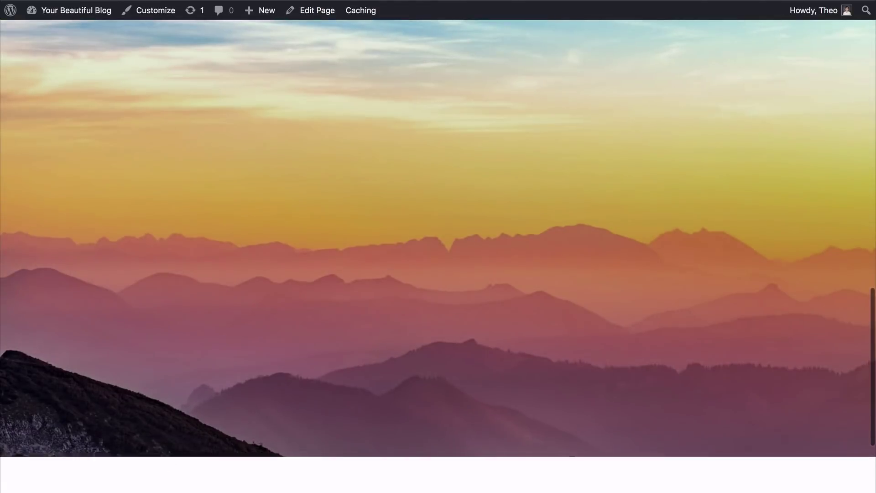
scroll(438, 246, down, 2)
scroll(438, 246, up, 8)
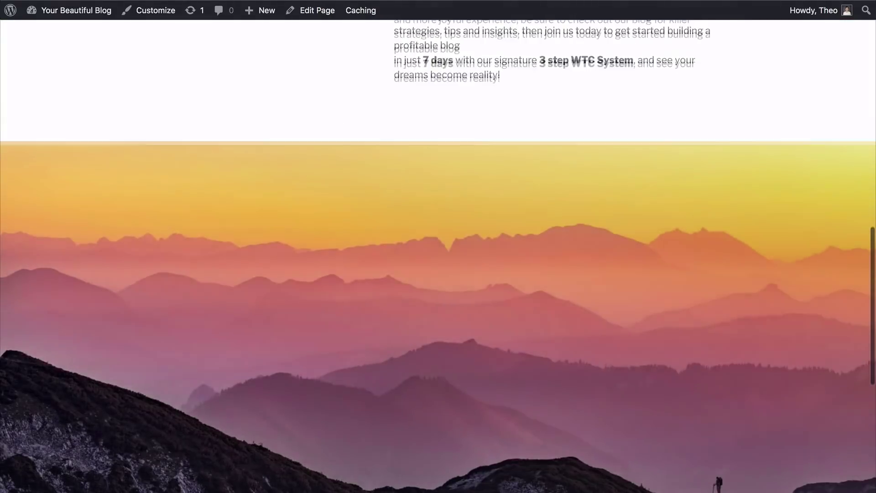
scroll(438, 247, up, 2)
scroll(438, 246, up, 2)
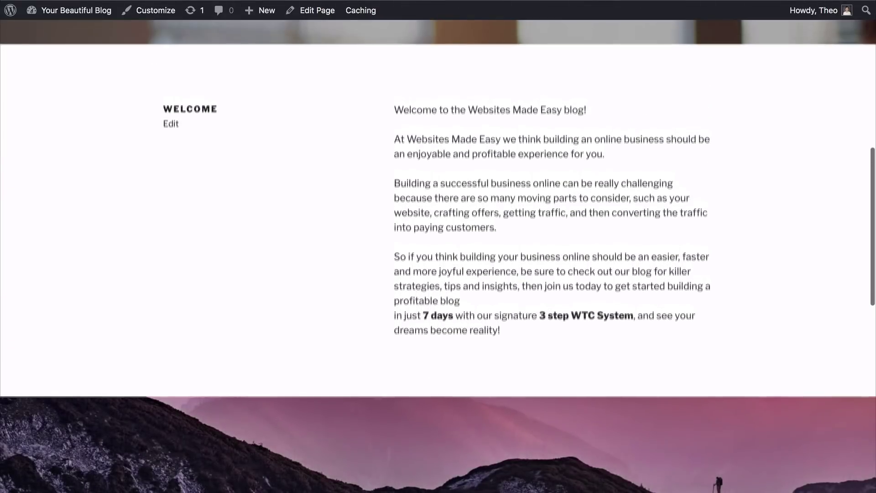
scroll(438, 246, down, 7)
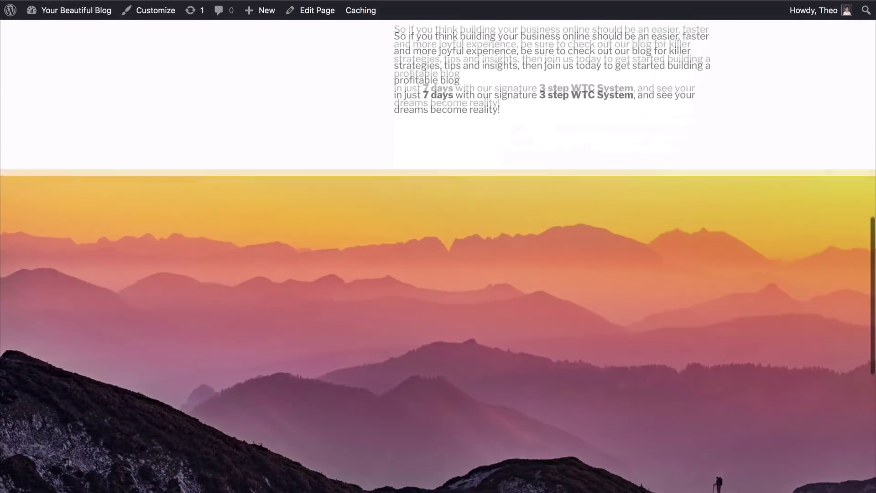
scroll(438, 247, down, 5)
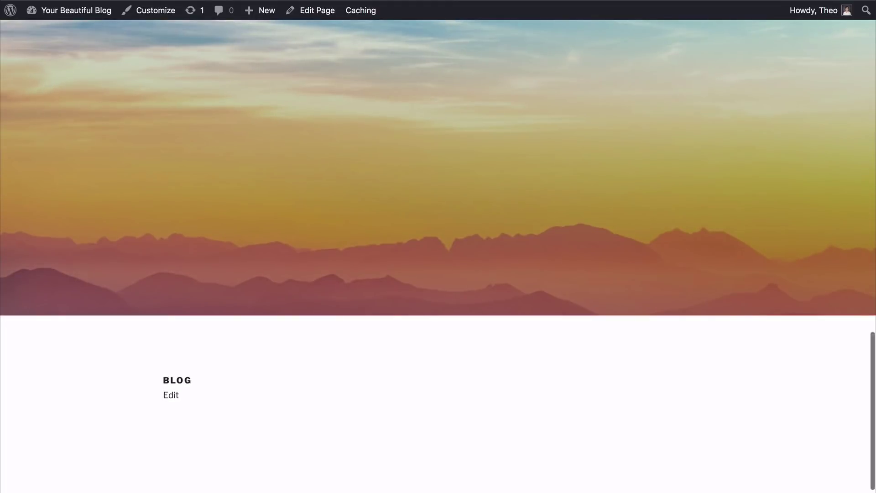
scroll(438, 246, up, 5)
scroll(438, 246, up, 8)
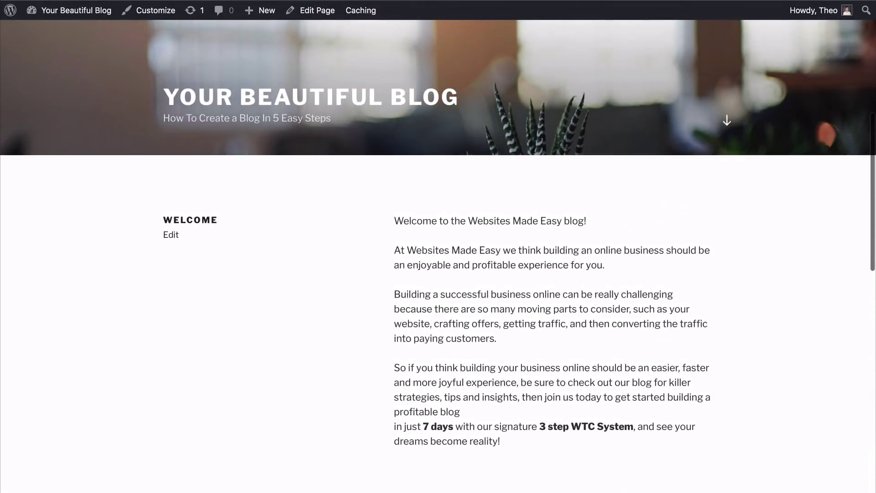
scroll(438, 246, down, 2)
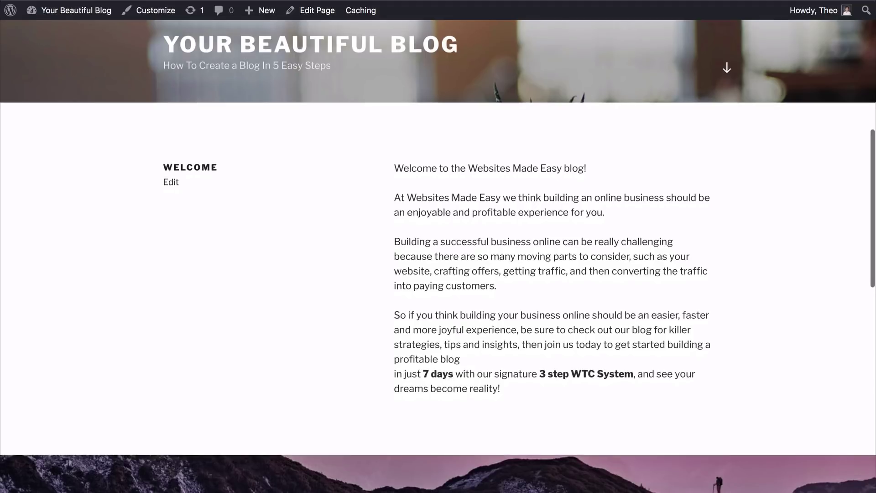
scroll(438, 247, down, 8)
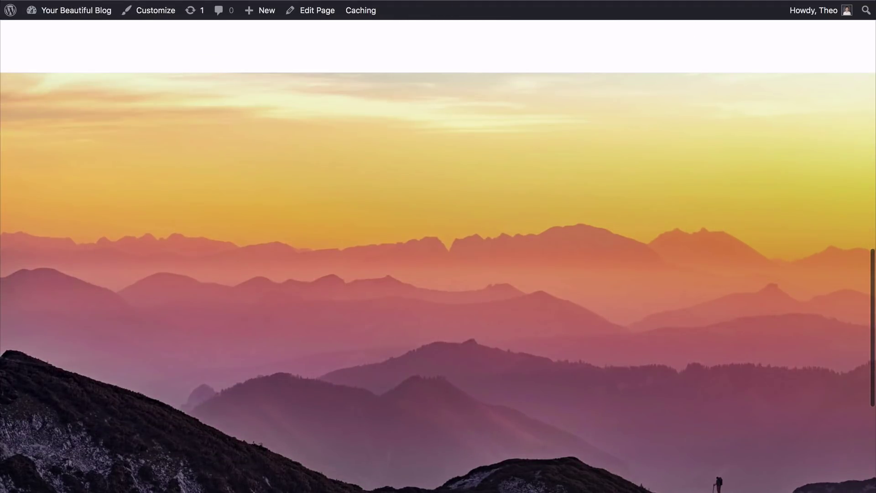
scroll(438, 246, up, 7)
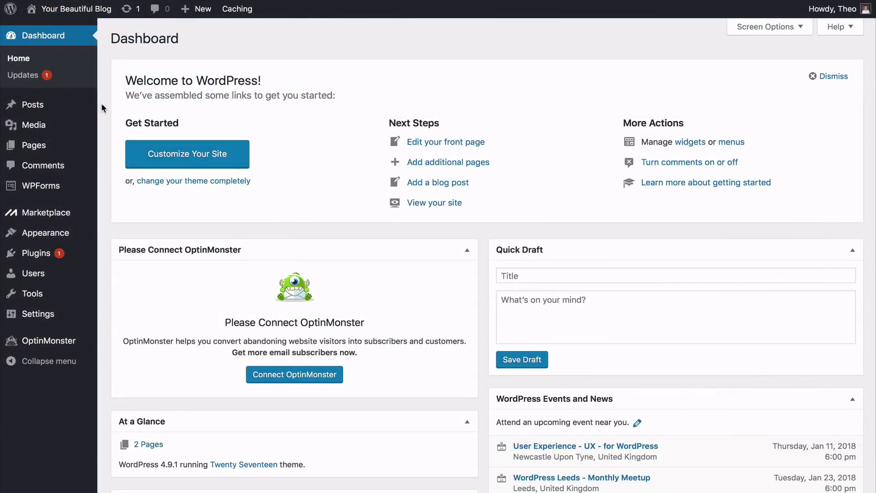
- Start a new page titled About with the text on helping people start a website, ending in "Ready to get started?" with "started" in bold
mouse_move(87, 150)
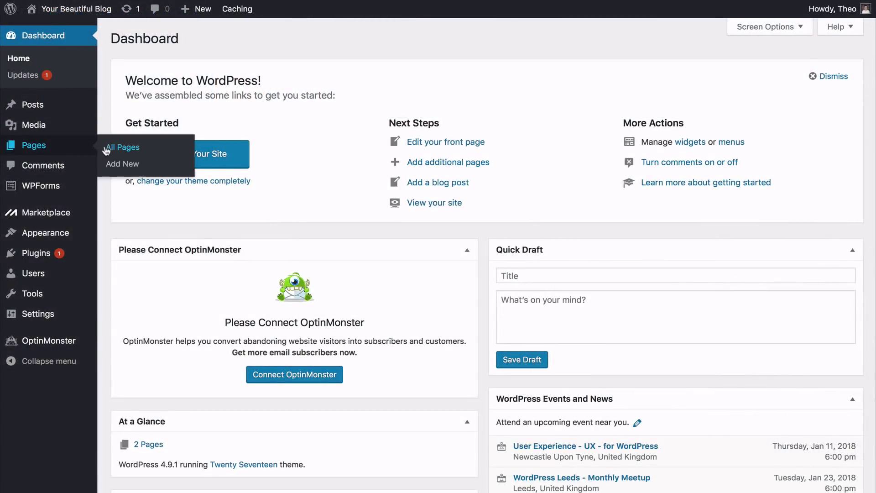
click(123, 168)
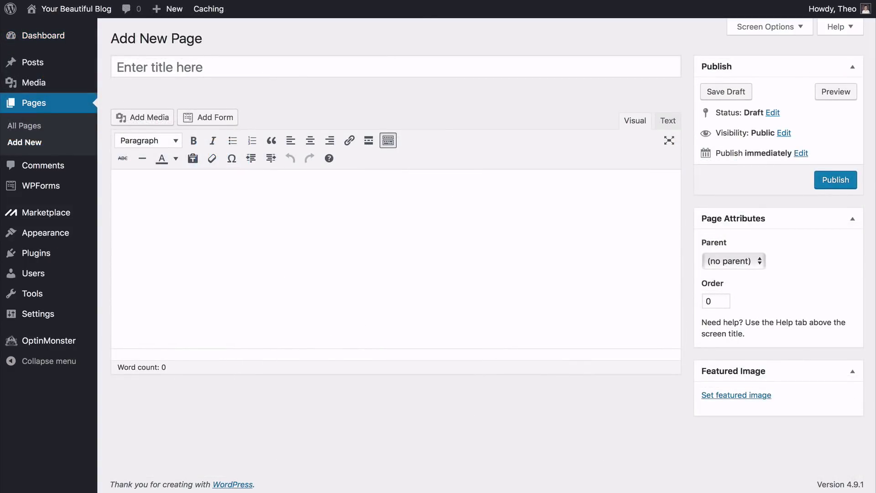
text(About)
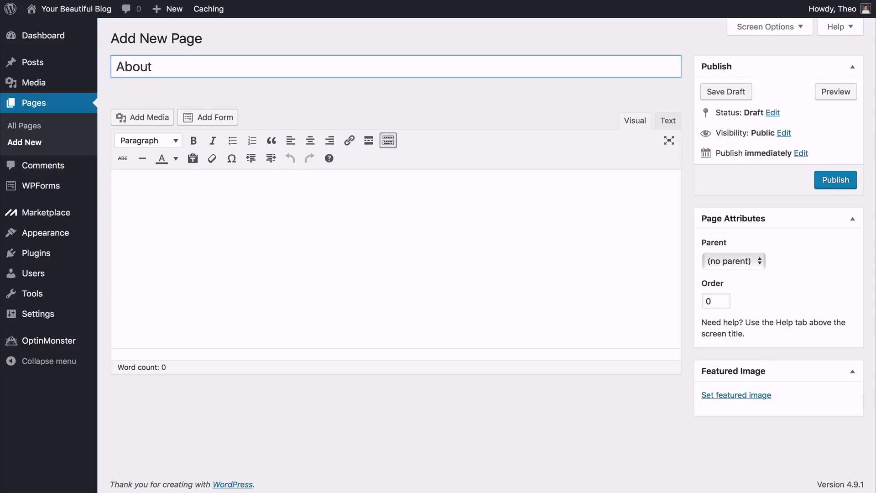
key(Tab)
text(We’re all about helping you start not just a website, but everything that a website means for you and your audience.  Whether its financial freedom, a vehicle for your creativity and design, or a platform for making a difference. Starting a website and a business to serve your audience with your perspective means so much.  It’s about making the world a better place. I believe that achieving these goals shouldn’t be difficult and frustrating.  We want to enable you to reach your dreams and truly love what you do.  Ready to get started?)
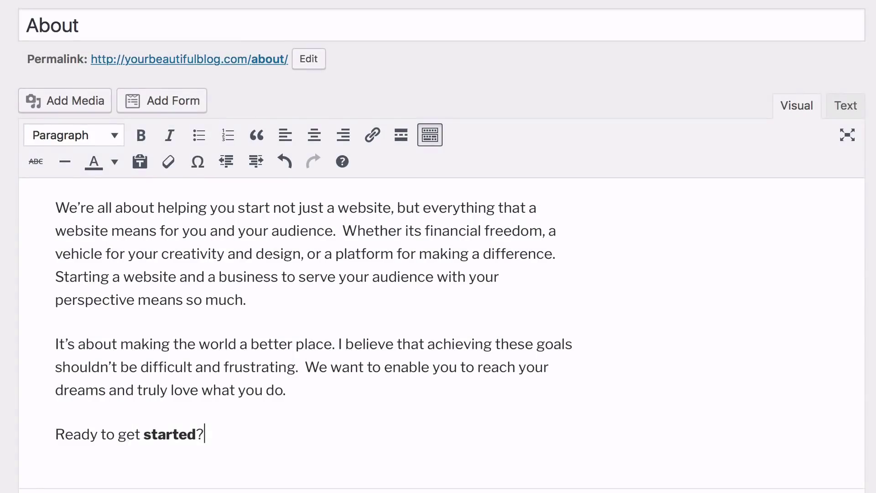
double_click(169, 434)
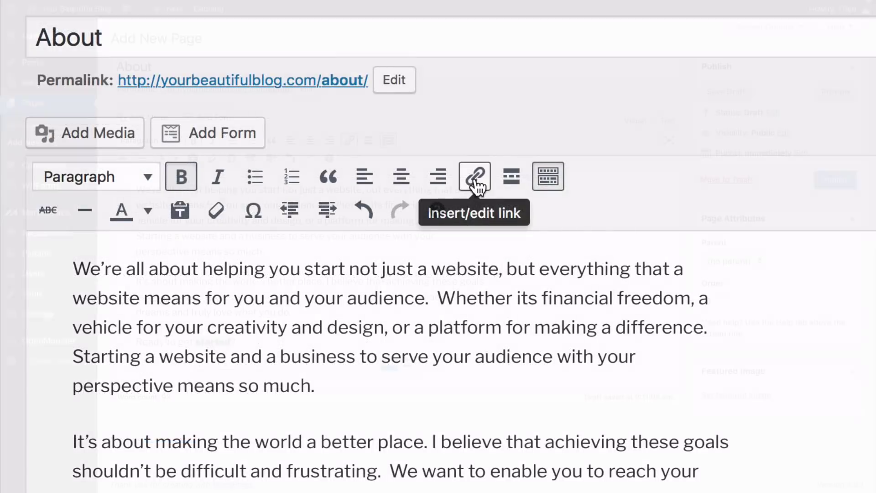
click(476, 185)
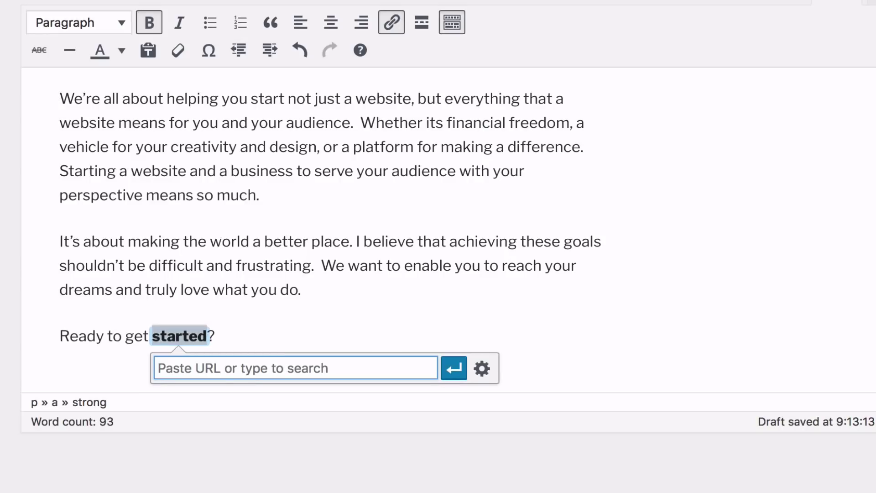
text(https://websitesmadeeasy.tv)
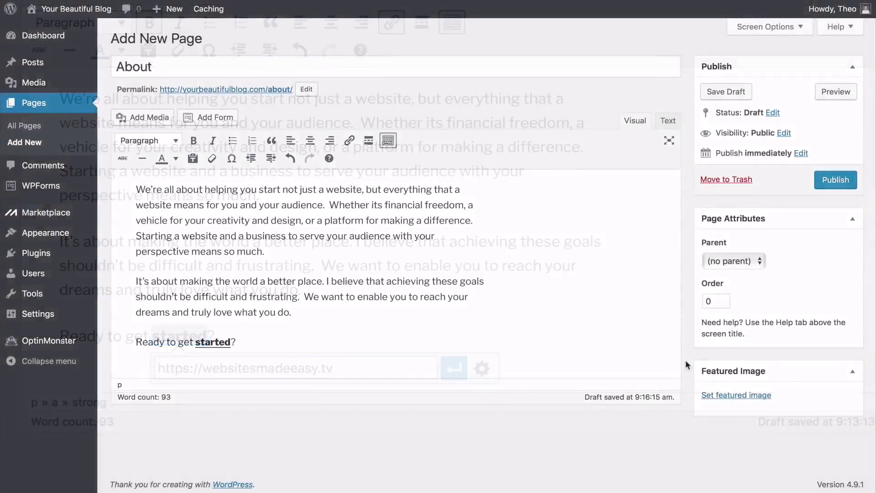
- Upload Bright Sky.jpg as the featured image of the About page
click(729, 396)
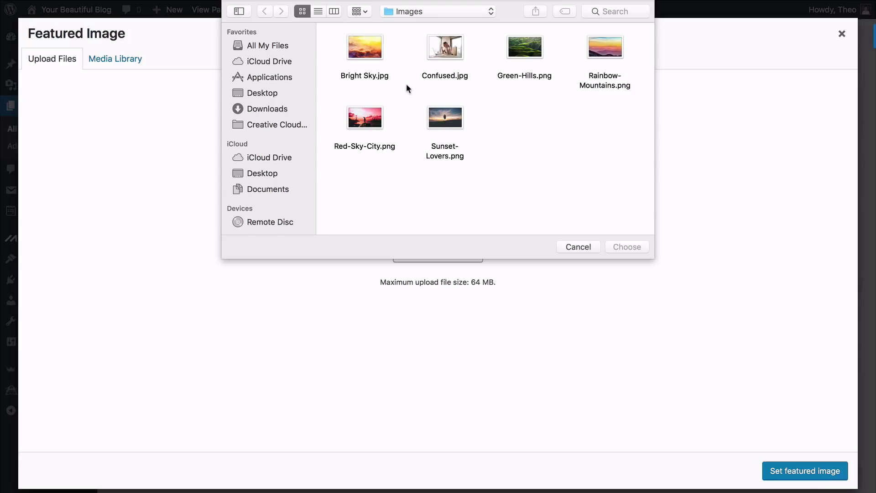
click(374, 53)
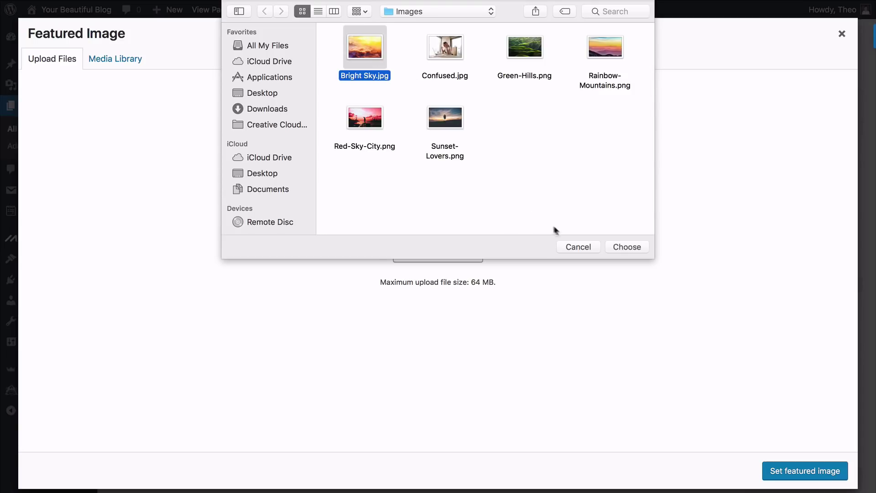
click(623, 247)
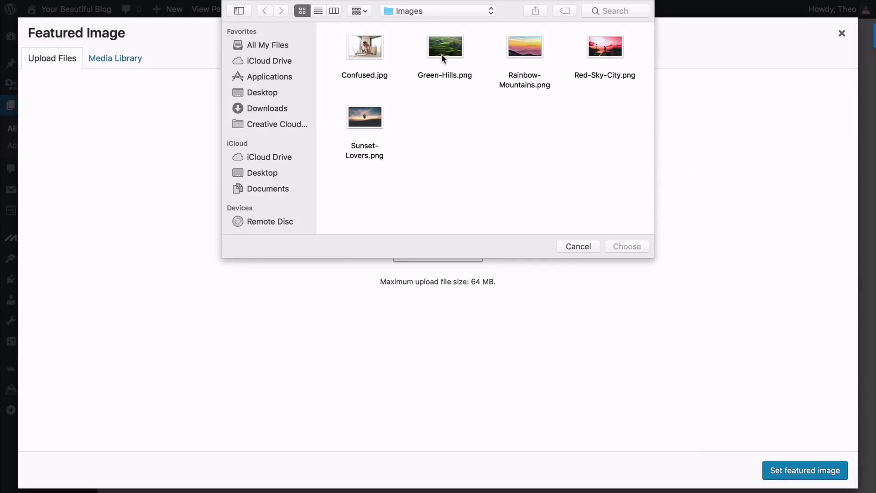
- Set Green-Hills.png as the About page's featured image and publish the page
click(442, 58)
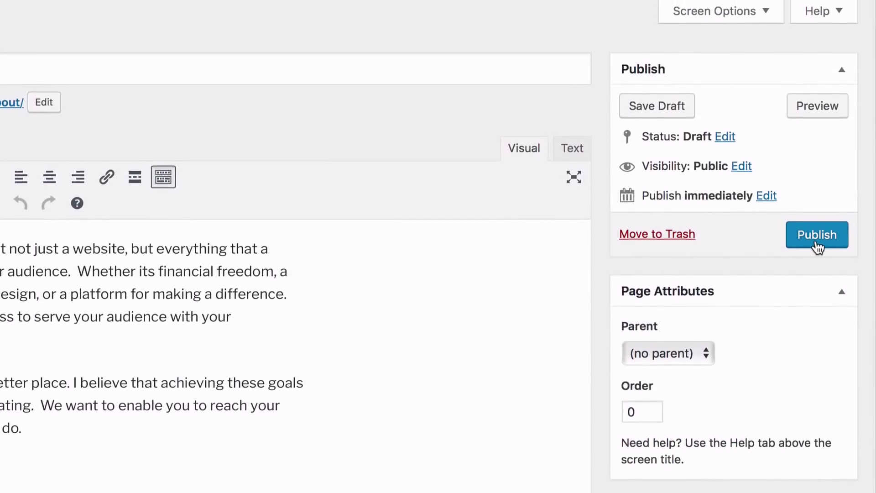
click(814, 228)
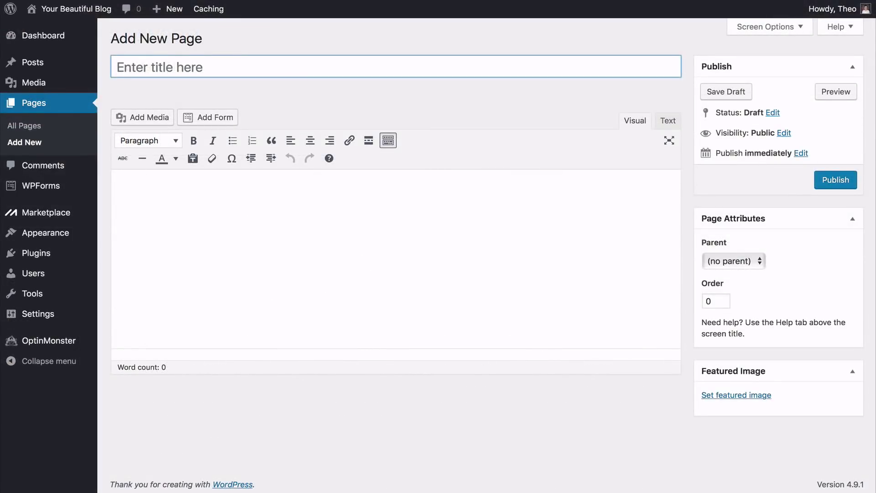
- Start a new page titled Contact Us with the example contact page's text inviting visitors to send a message, call or email
text(Contact Us)
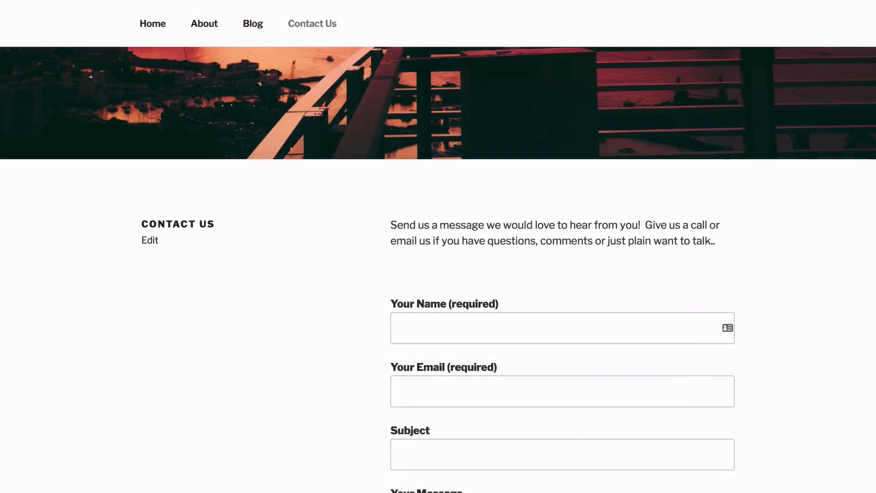
scroll(438, 269, down, 3)
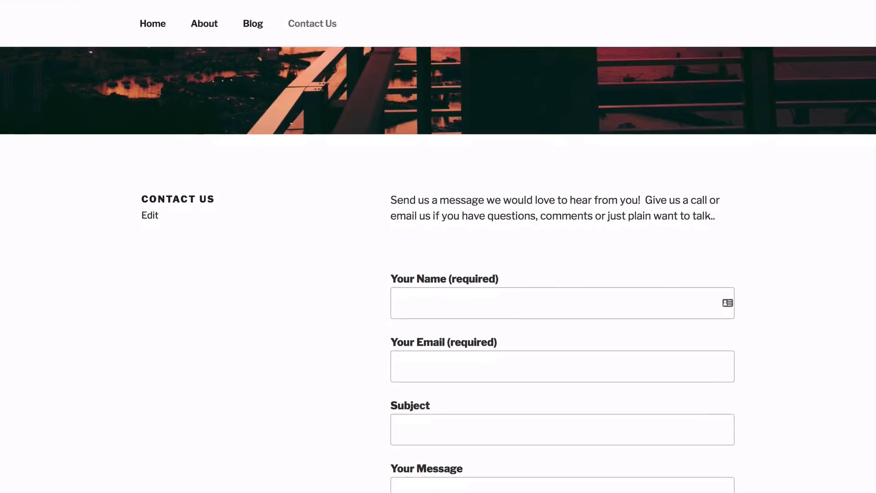
scroll(438, 269, down, 1)
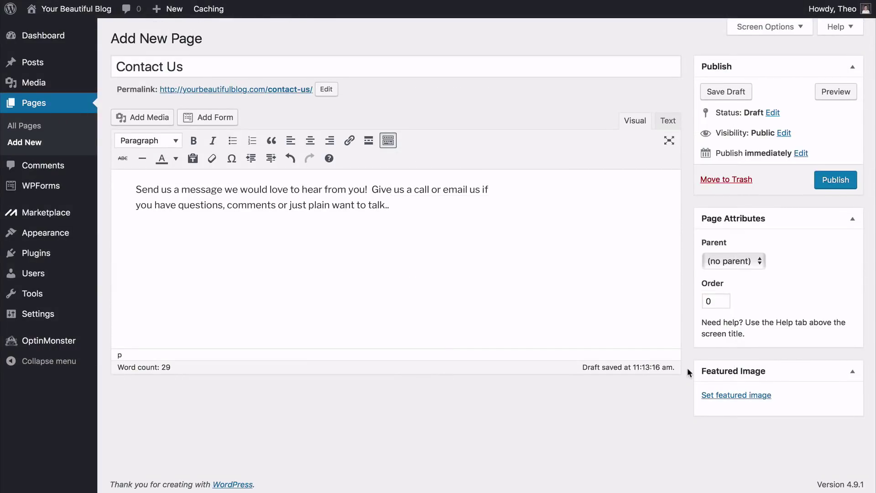
- Set the red sunset photo of a person above the city as the Contact Us page's featured image and publish the page
click(710, 397)
click(438, 246)
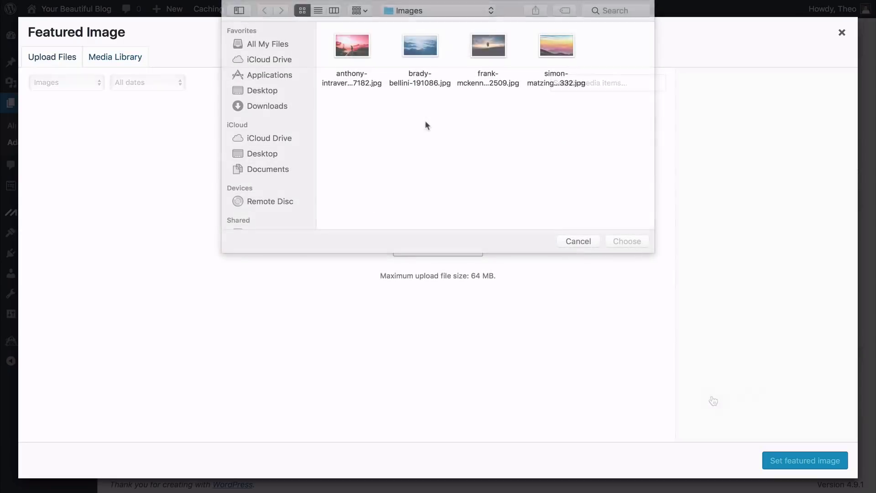
click(346, 56)
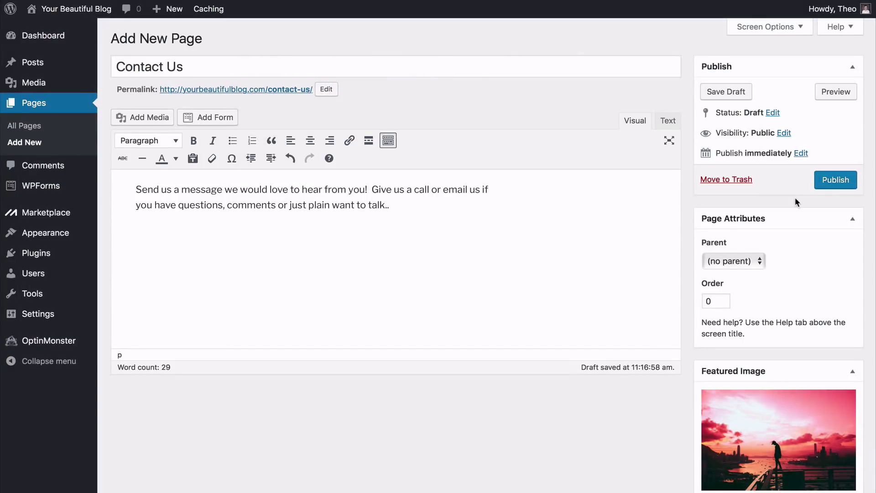
click(832, 180)
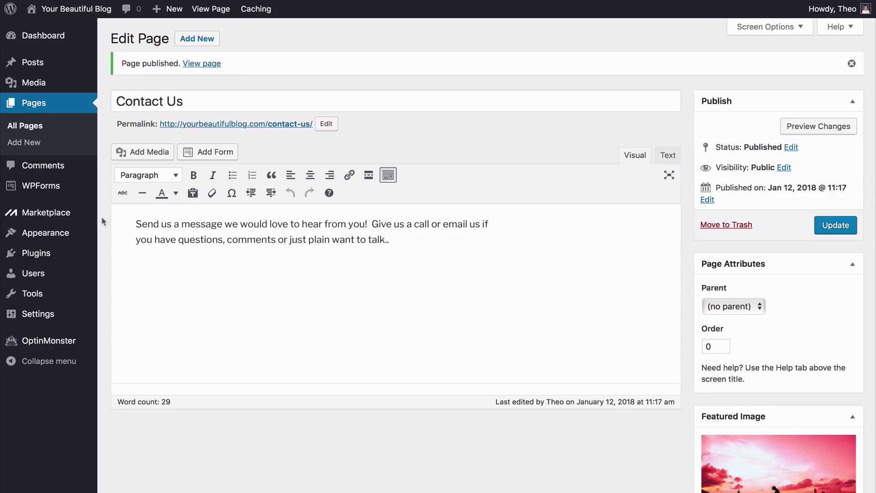
- Find the Contact Form 7 plugin, install it and activate it
mouse_move(88, 254)
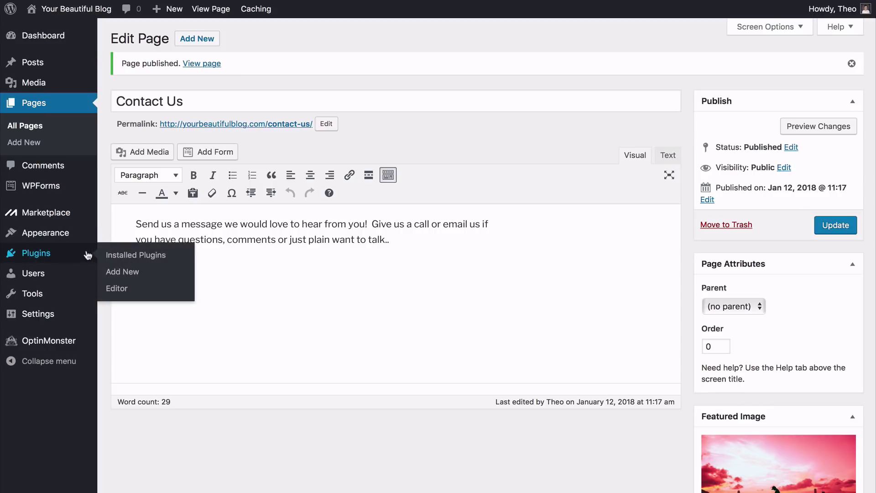
click(121, 272)
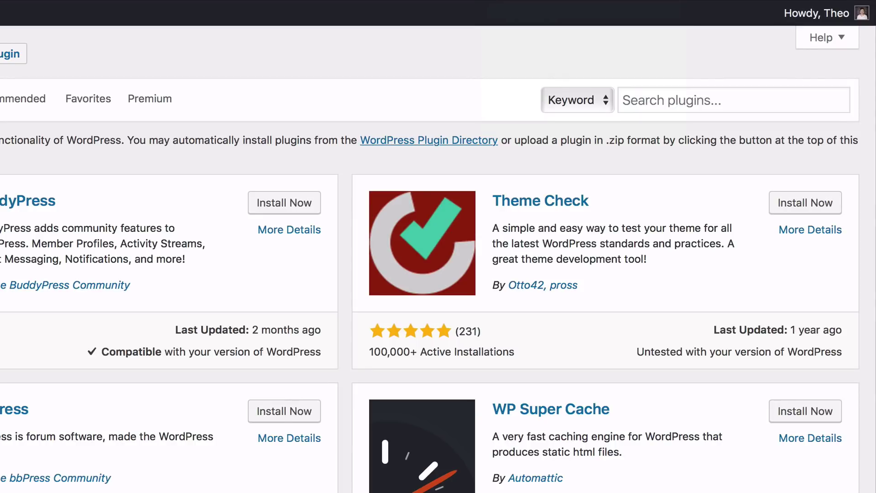
click(639, 100)
text(Contact Form 7)
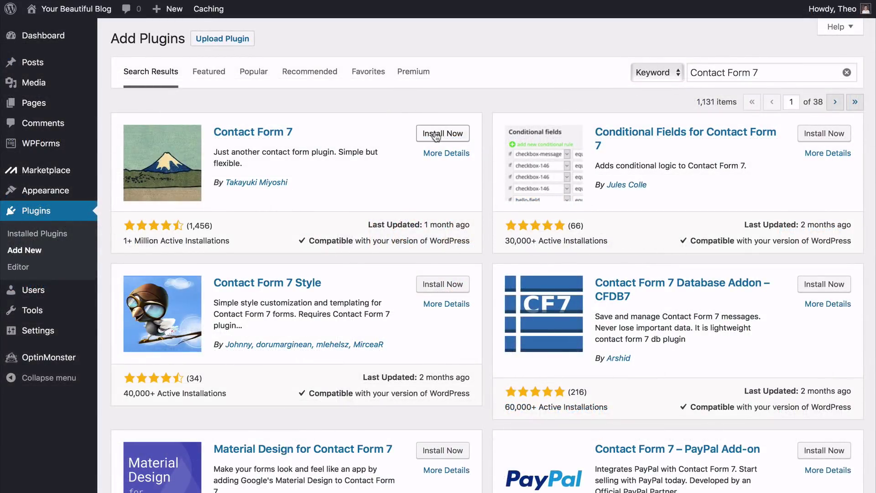
click(436, 134)
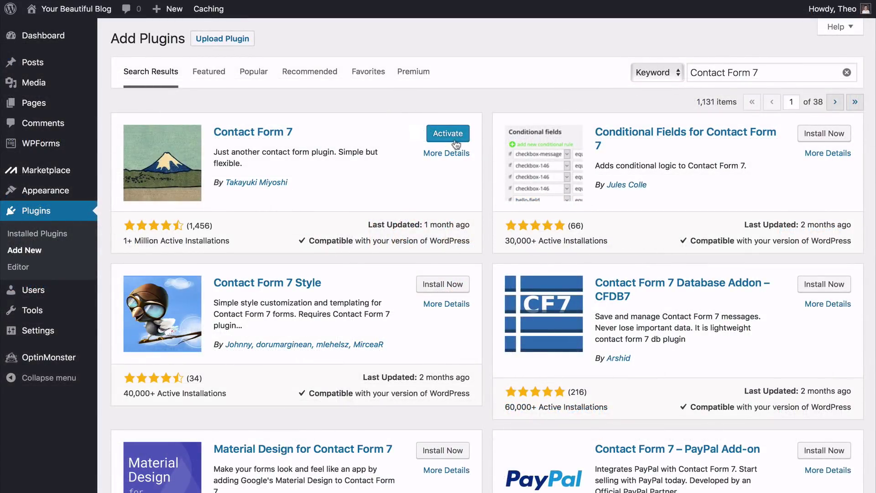
click(446, 133)
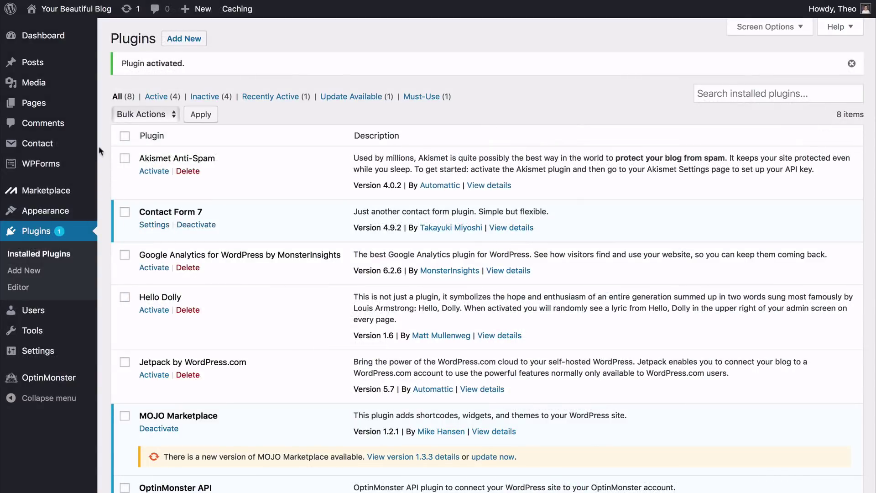
- Delete the default form, Contact form 1, from the contact forms list
mouse_move(88, 147)
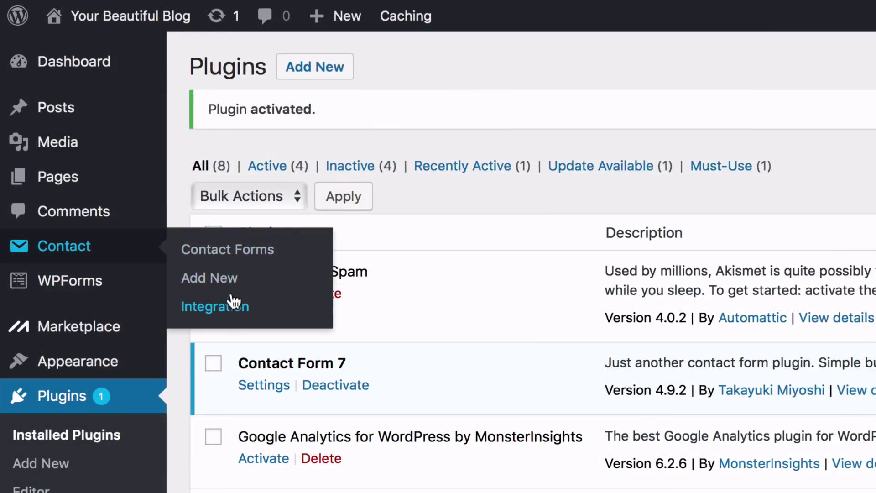
click(230, 259)
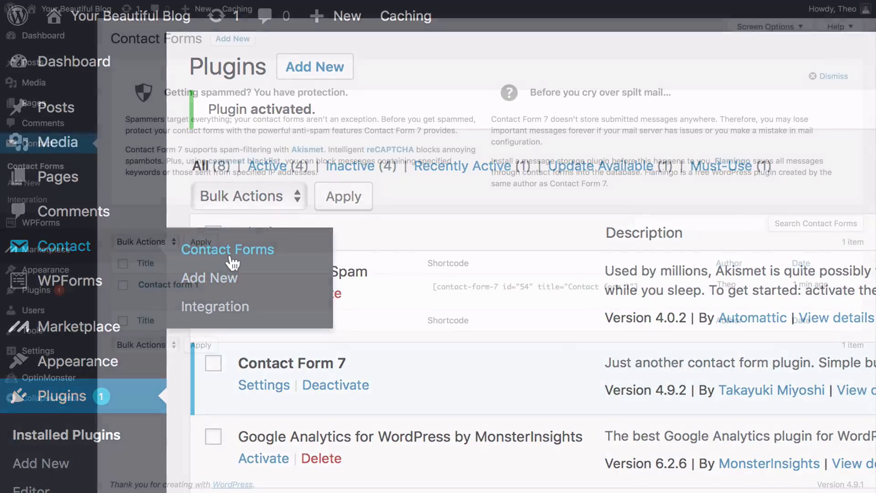
click(125, 285)
click(169, 244)
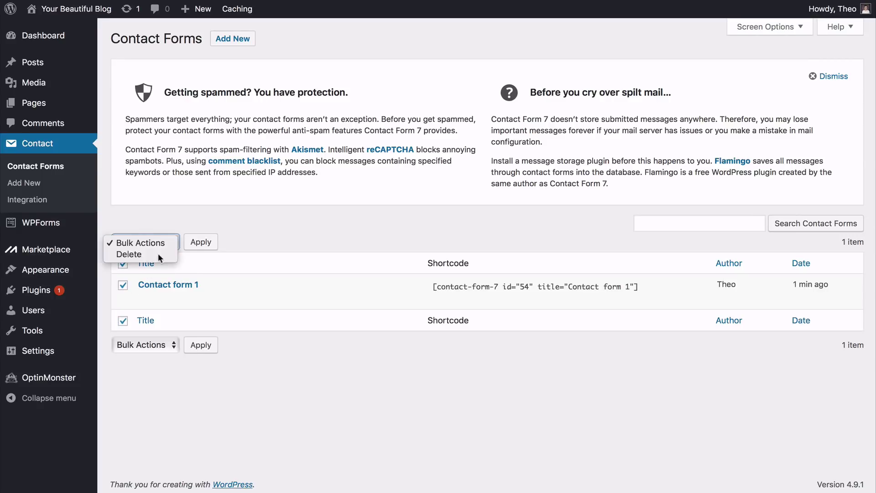
click(158, 253)
click(201, 242)
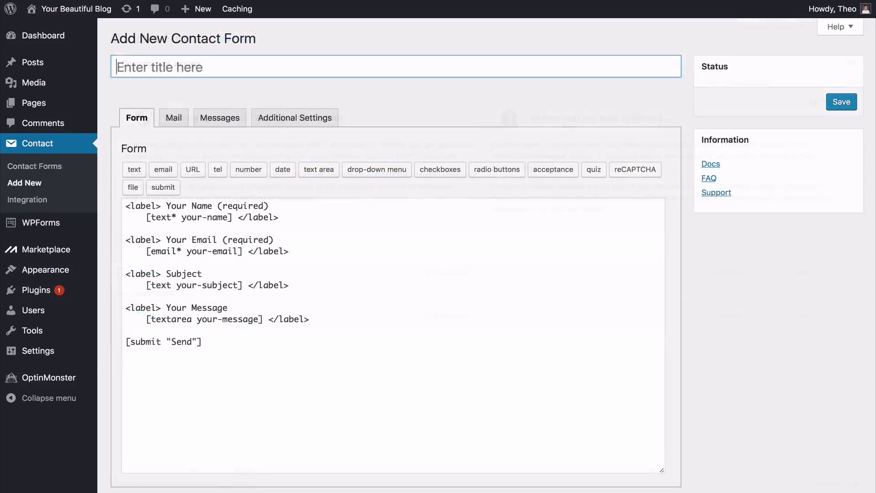
- Create a new contact form titled Contact Us with the default fields and save it
text(Contact )
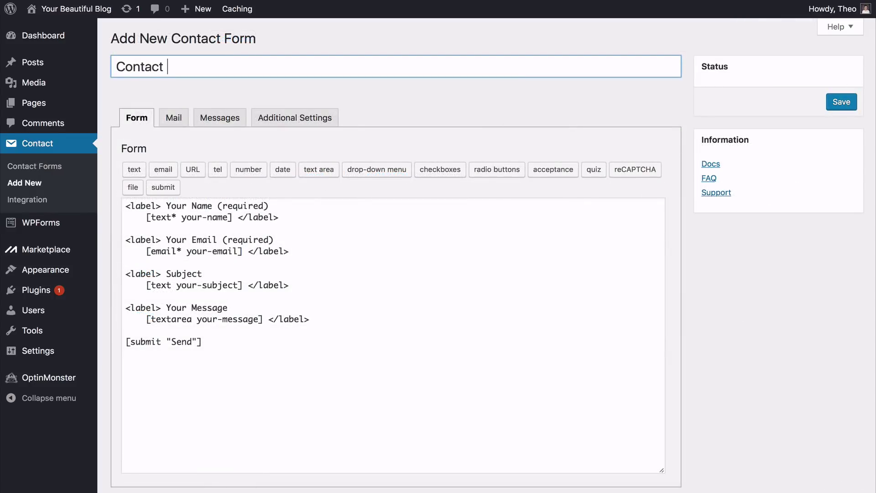
text(Us)
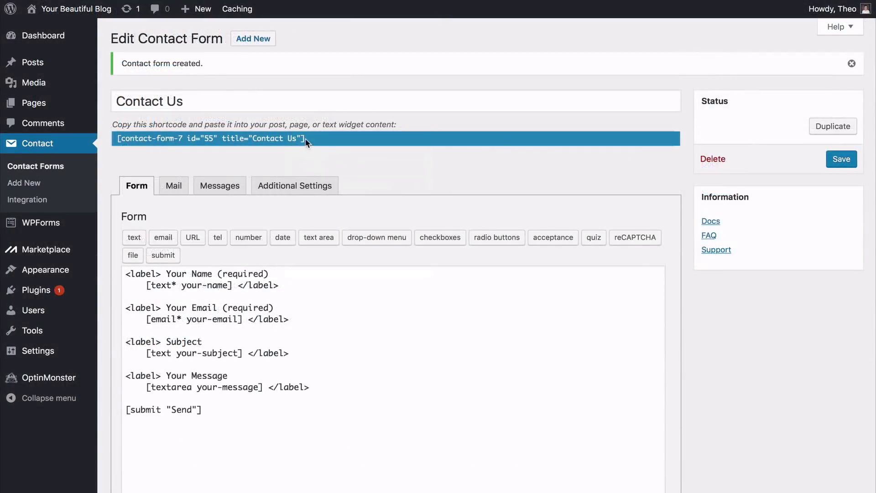
- Copy the Contact Us form's shortcode into the Contact Us page below its text and update the page
drag(303, 141, 117, 136)
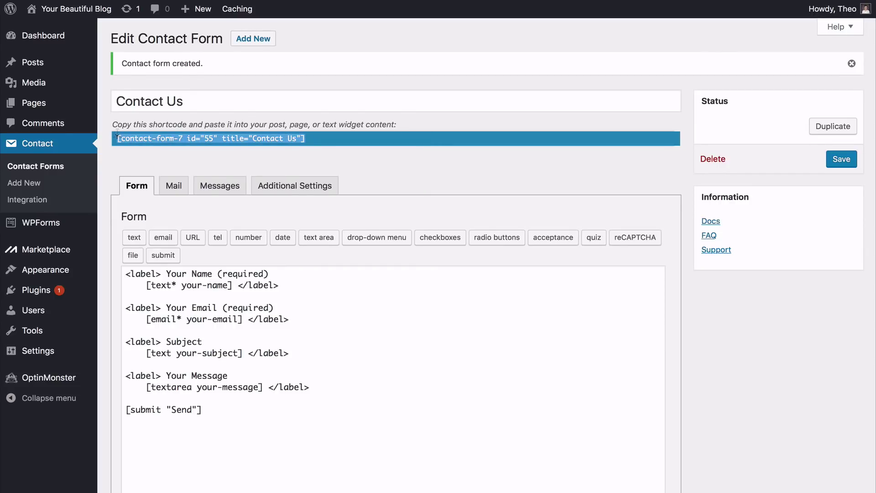
right_click(139, 141)
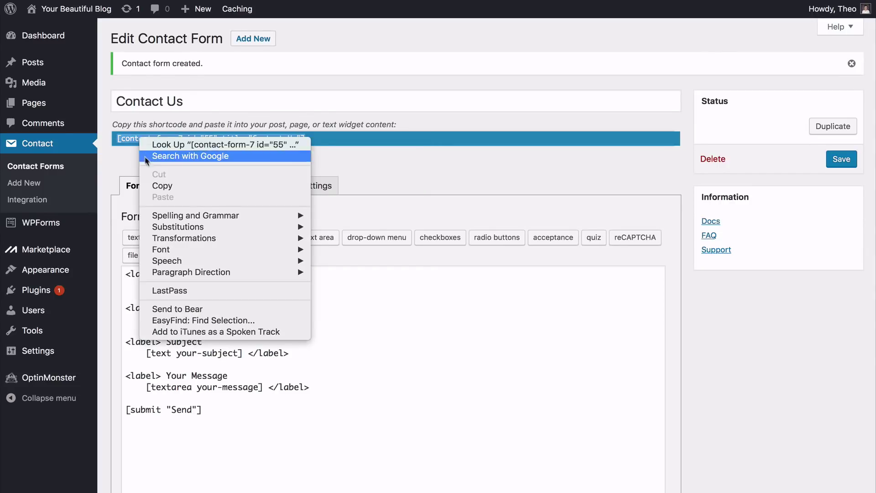
click(179, 186)
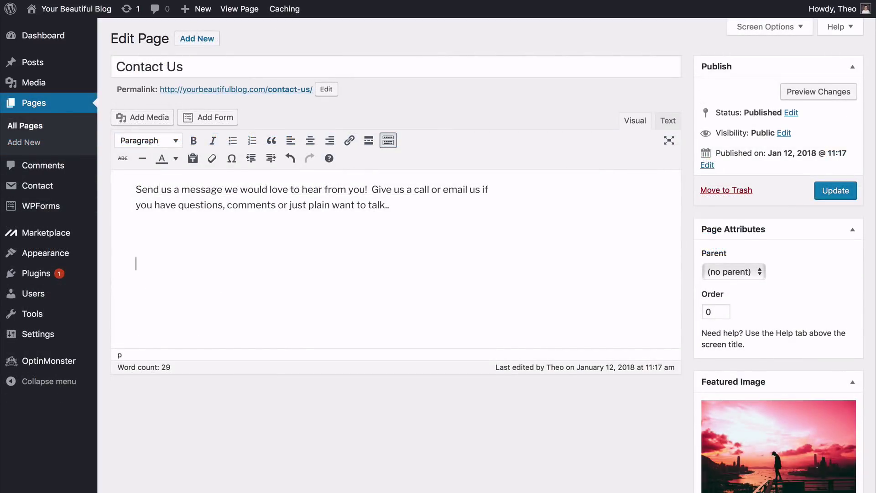
key(ctrl+v)
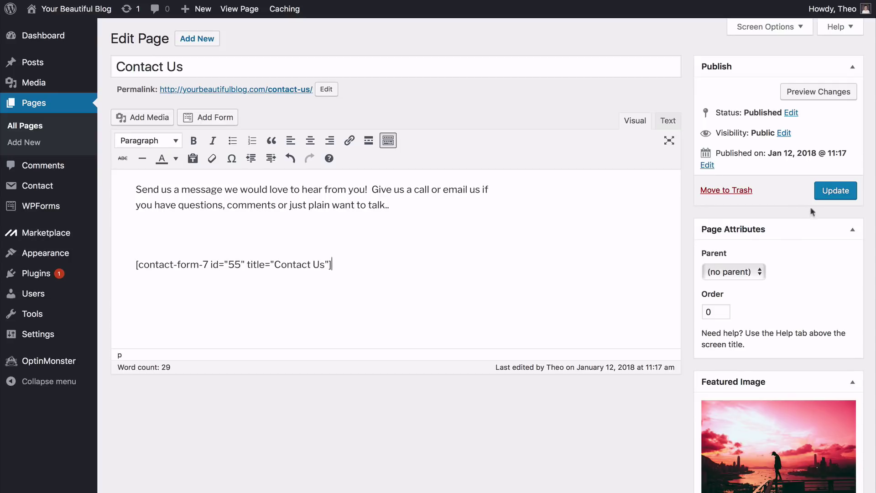
click(831, 191)
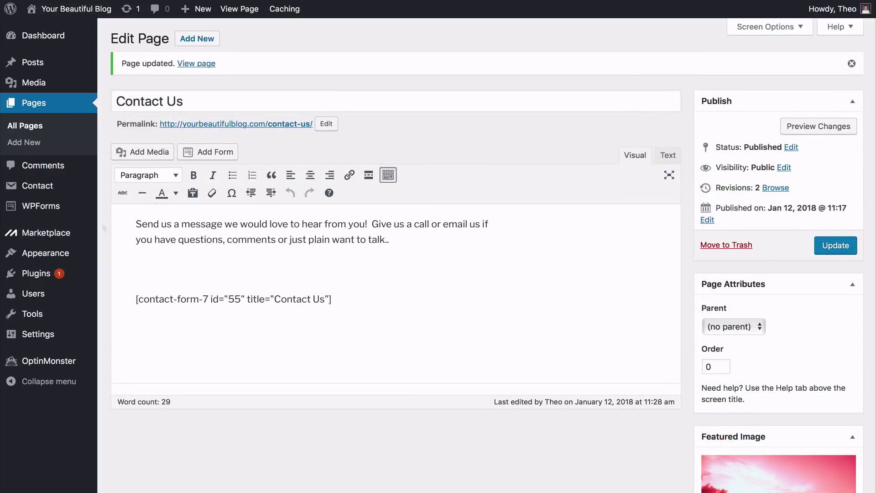
- In the theme customizer, add the Home custom link as the first item of the top menu and publish the change
mouse_move(82, 254)
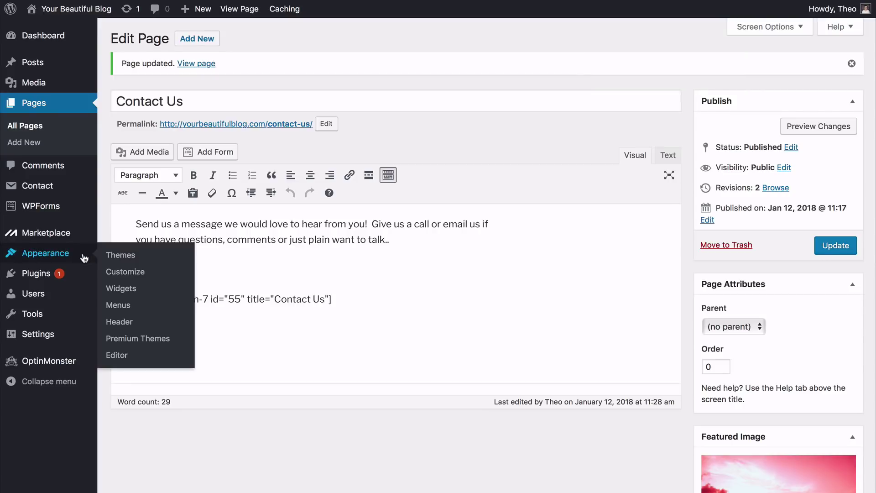
click(126, 277)
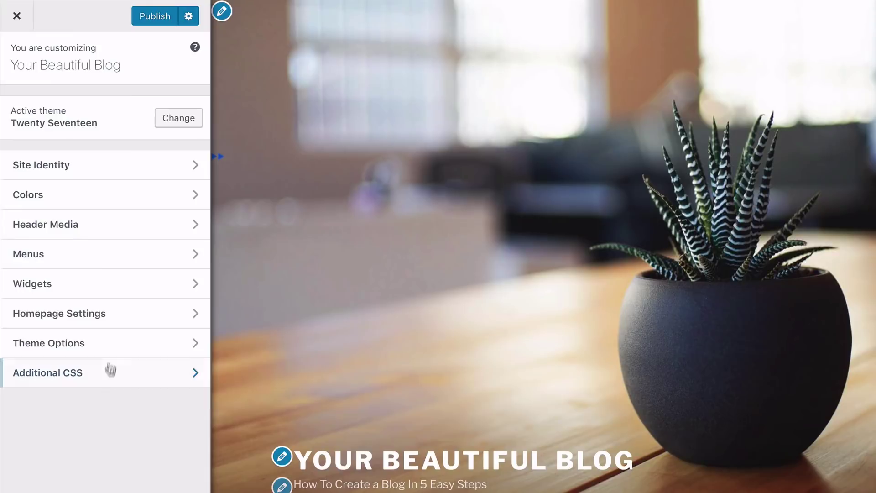
click(111, 261)
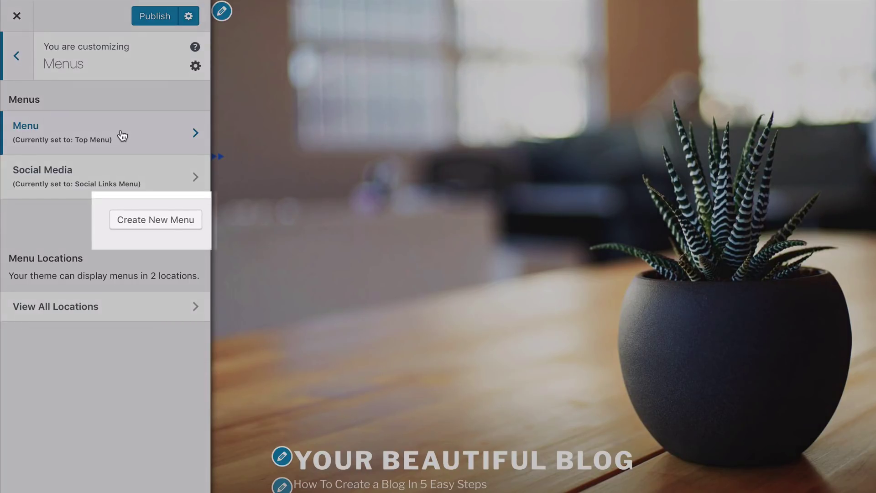
click(123, 136)
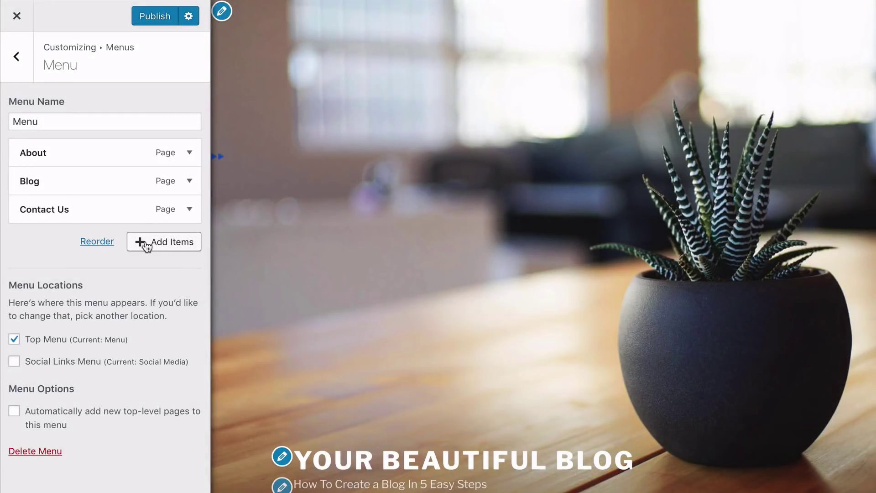
click(145, 245)
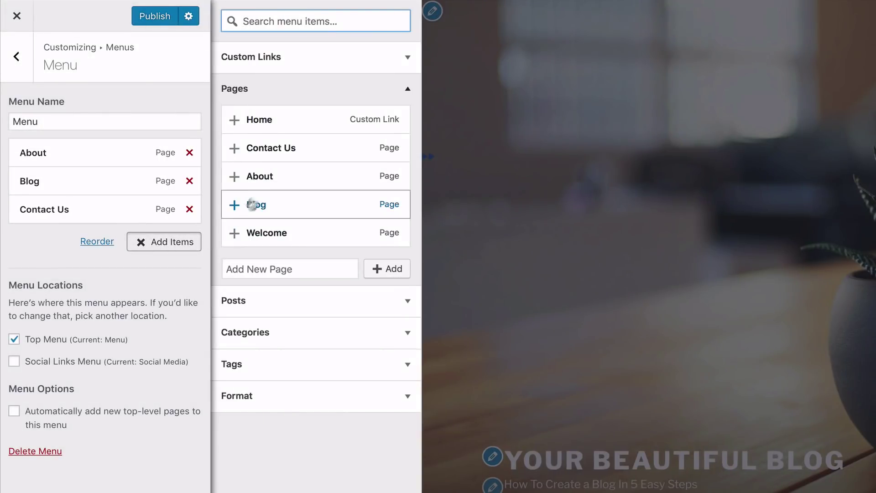
click(339, 127)
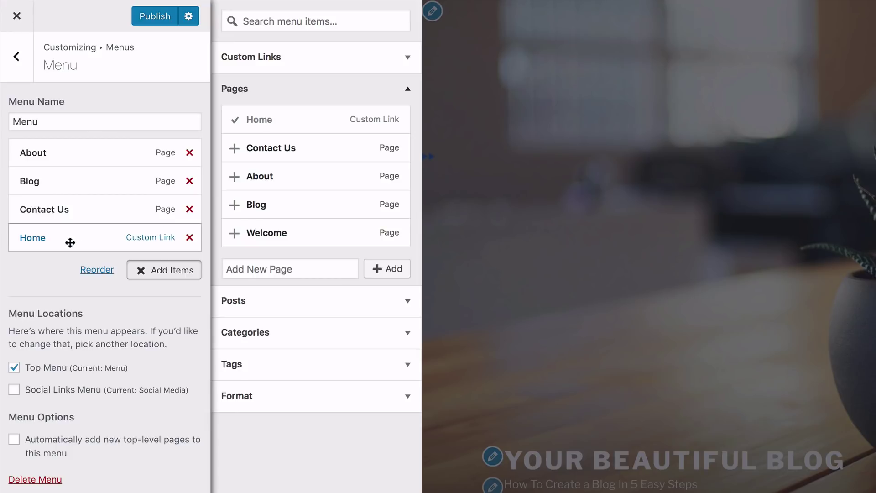
drag(70, 242, 65, 153)
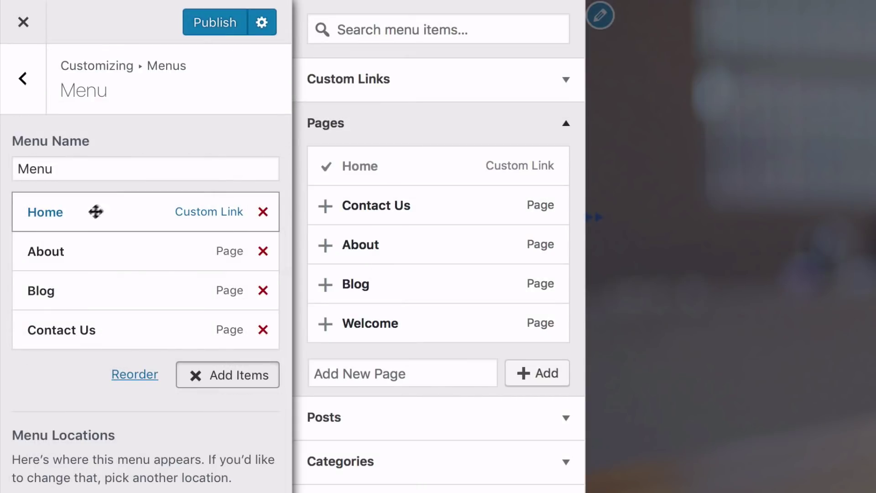
click(206, 27)
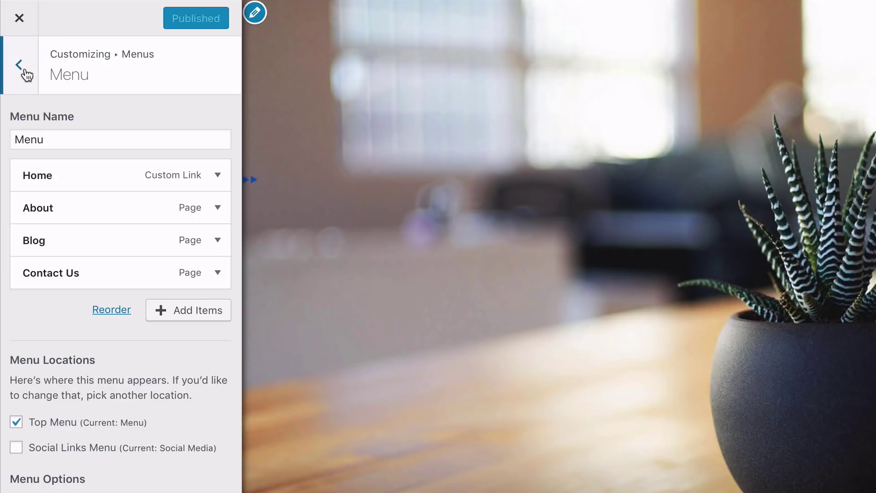
- In the Theme Options, set Front Page Section 2 to About and Section 3 to Contact Us, and publish the change
click(25, 72)
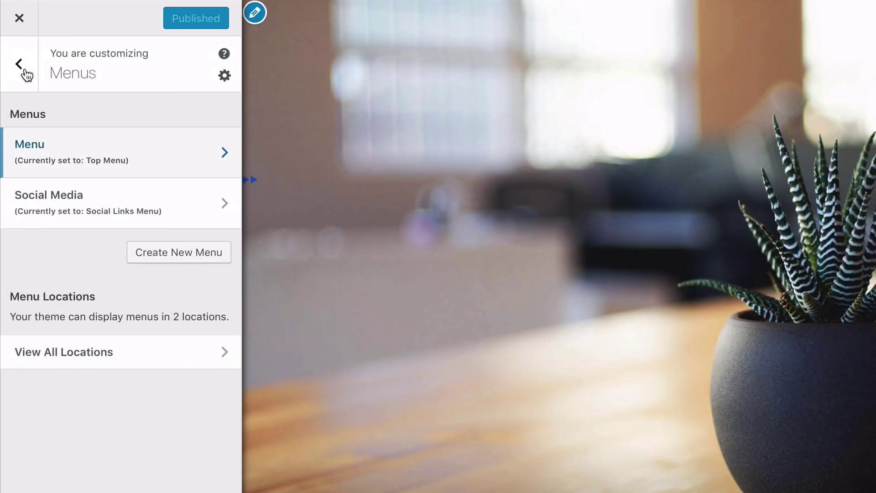
click(25, 72)
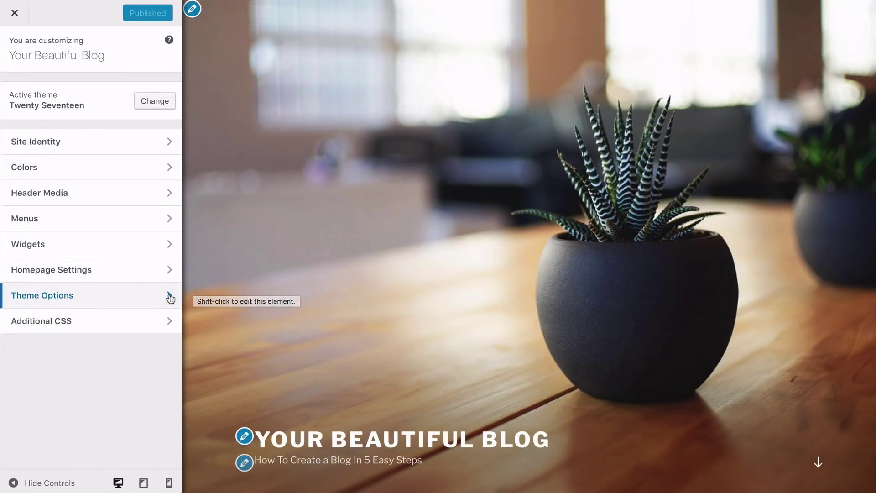
click(171, 298)
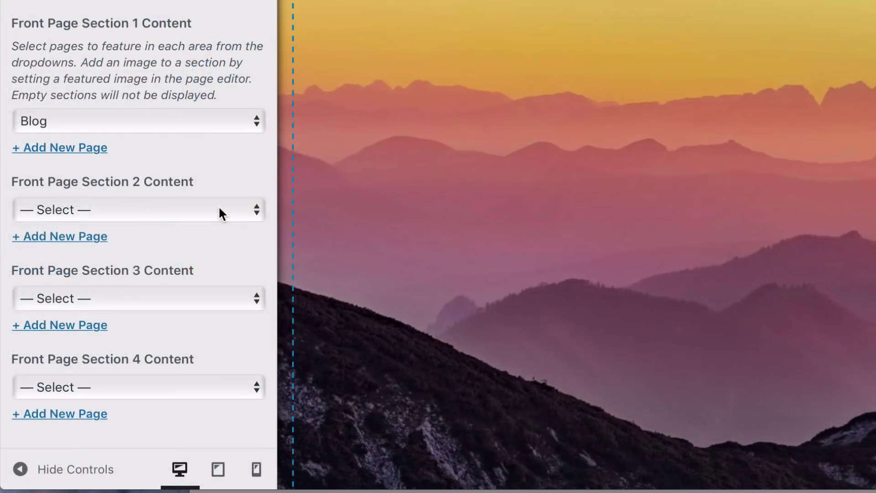
click(221, 211)
click(171, 228)
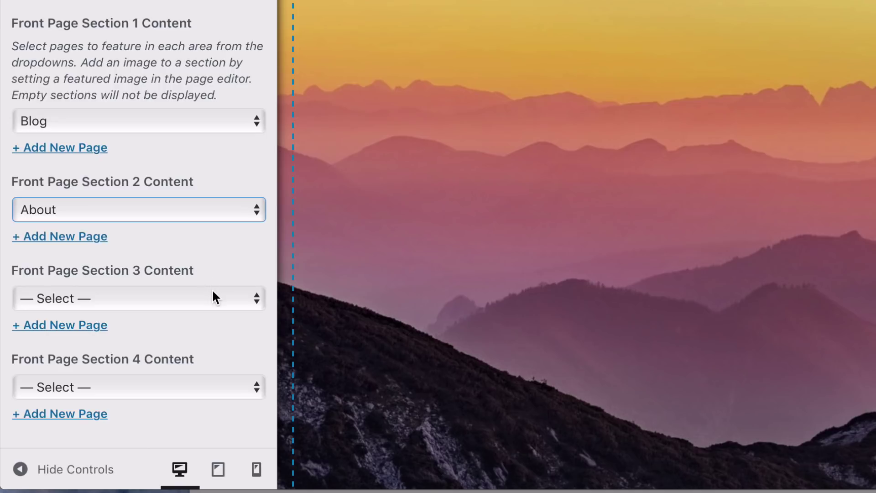
click(212, 292)
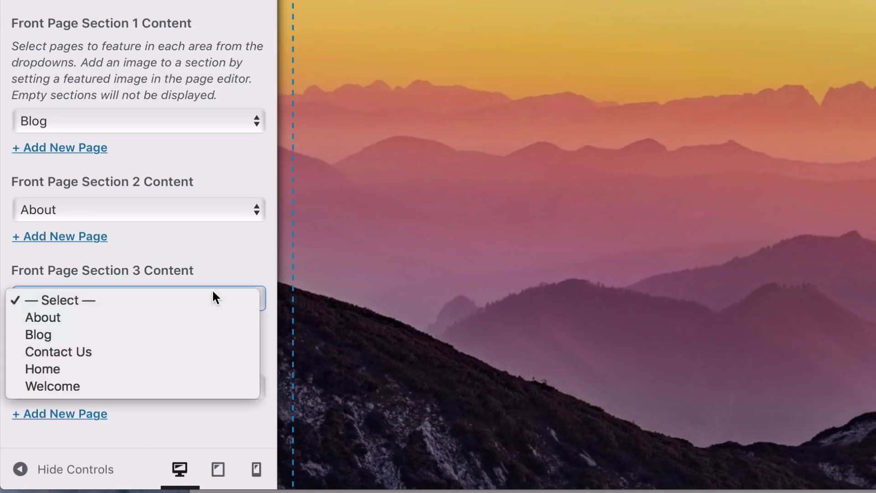
click(126, 351)
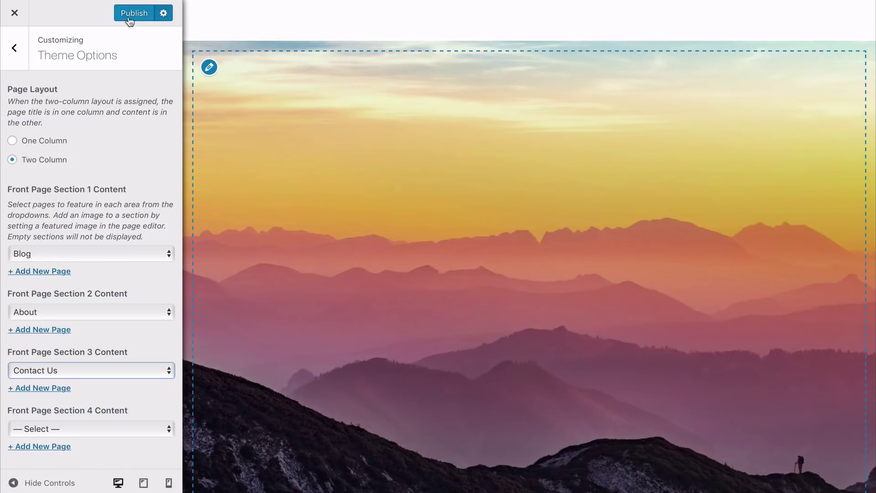
click(132, 14)
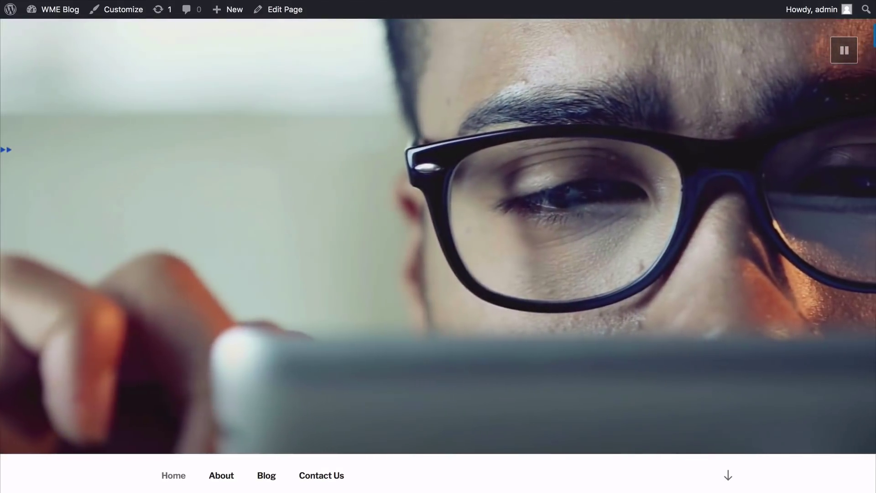
- Add a header video in the Header Media settings and publish the change
scroll(438, 246, down, 2)
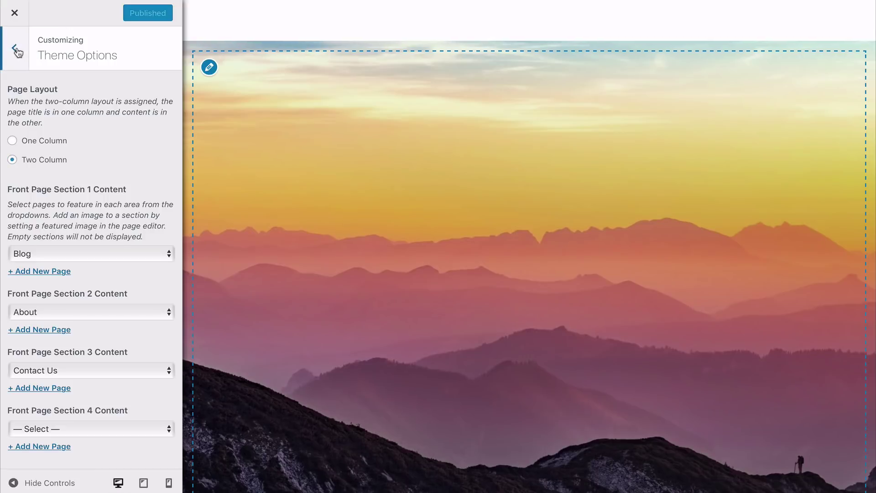
click(16, 50)
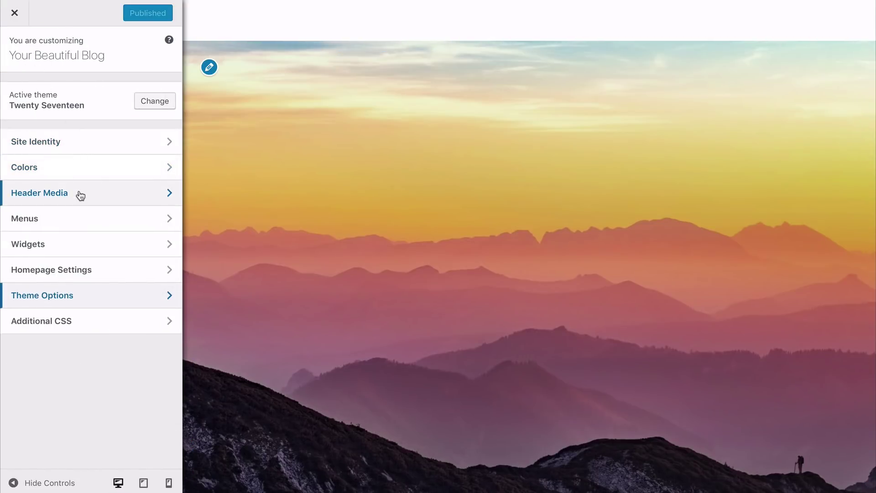
click(81, 196)
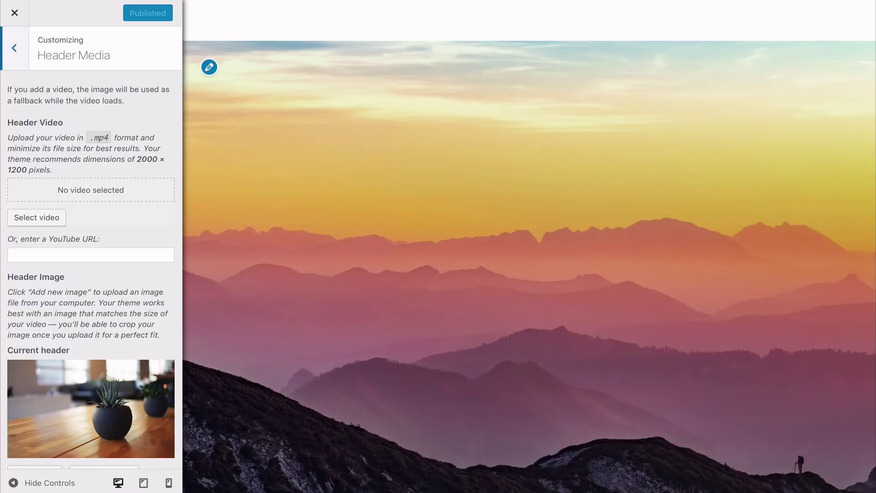
scroll(91, 246, down, 3)
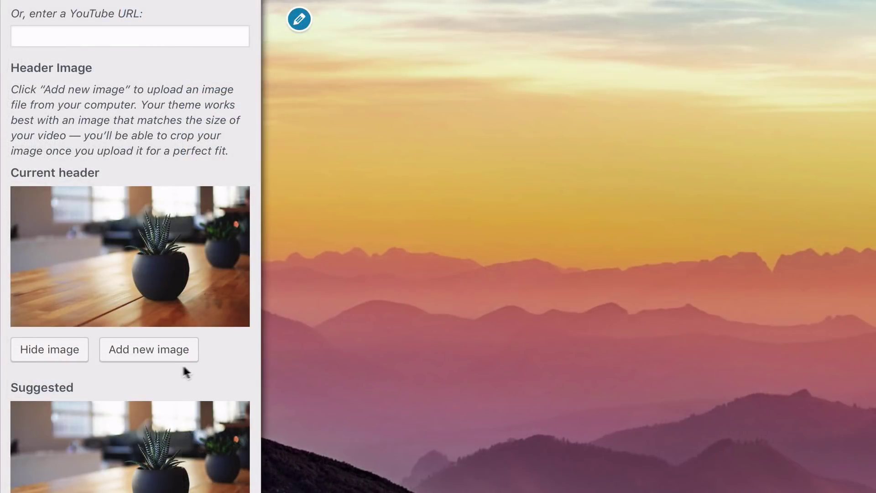
click(149, 350)
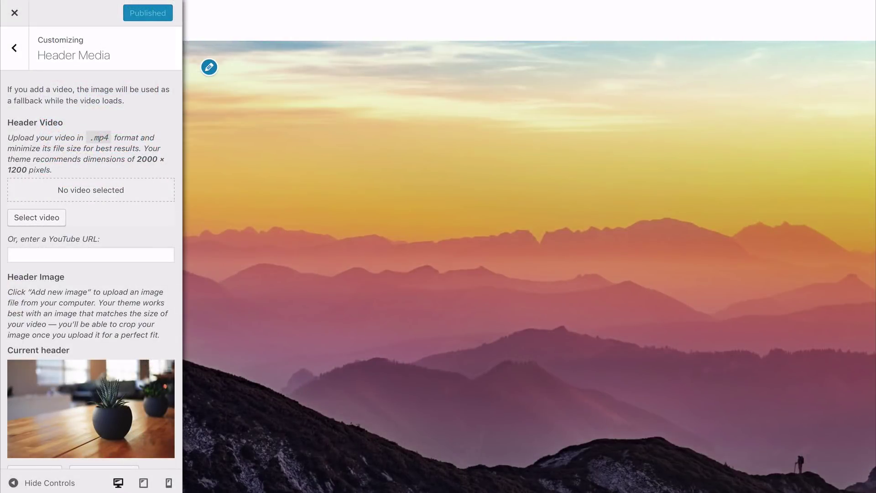
click(51, 226)
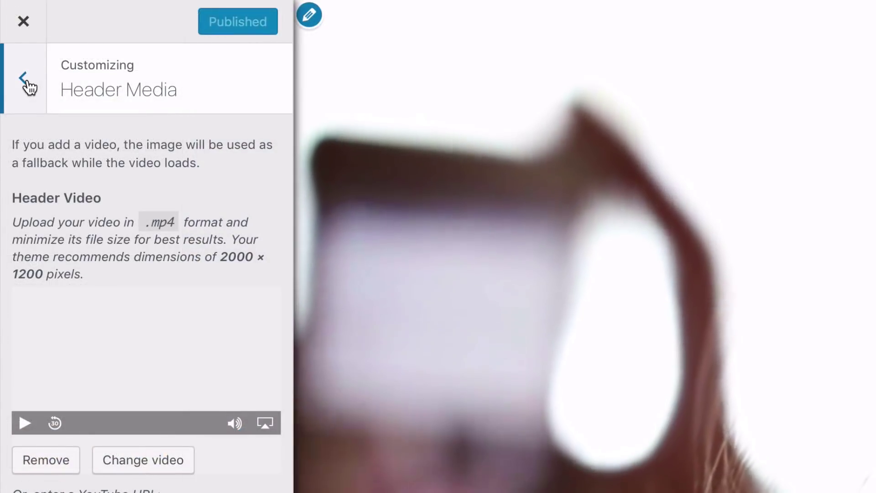
- Leave the Header Media settings and open the Site Identity settings
click(26, 81)
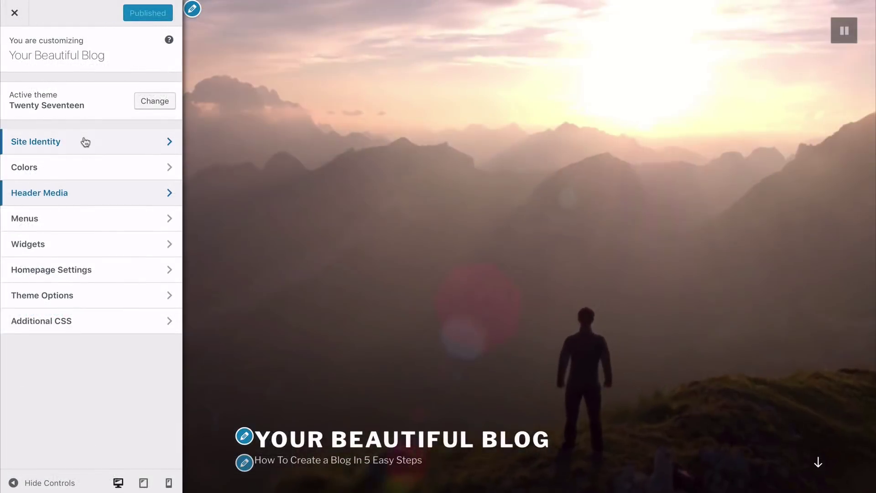
click(94, 143)
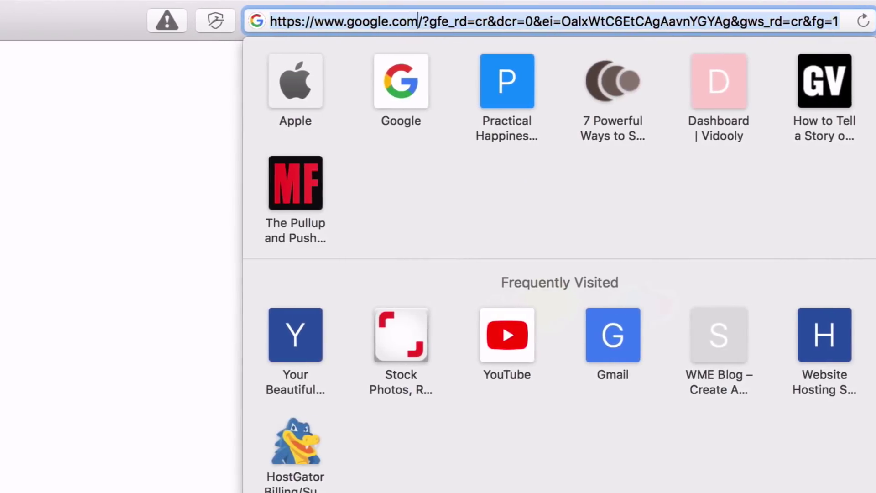
- Review the blog homepage in the browser, examining its header video, menu and Welcome section
click(406, 21)
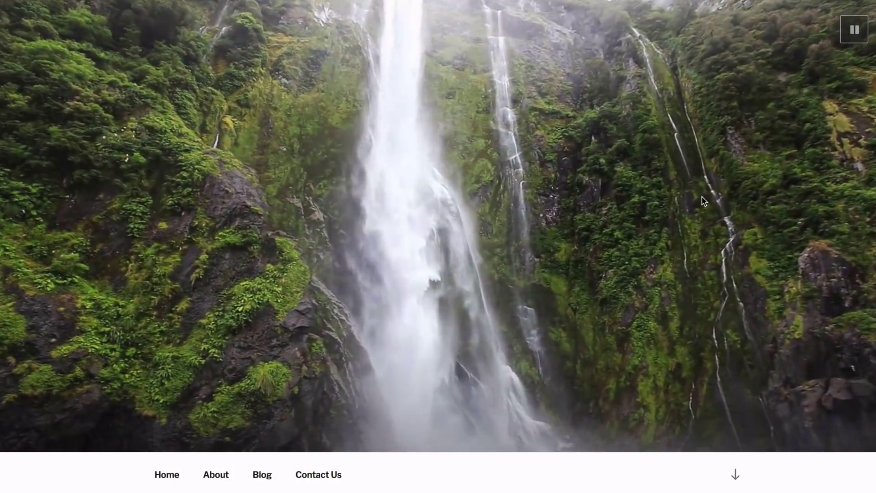
scroll(704, 201, down, 5)
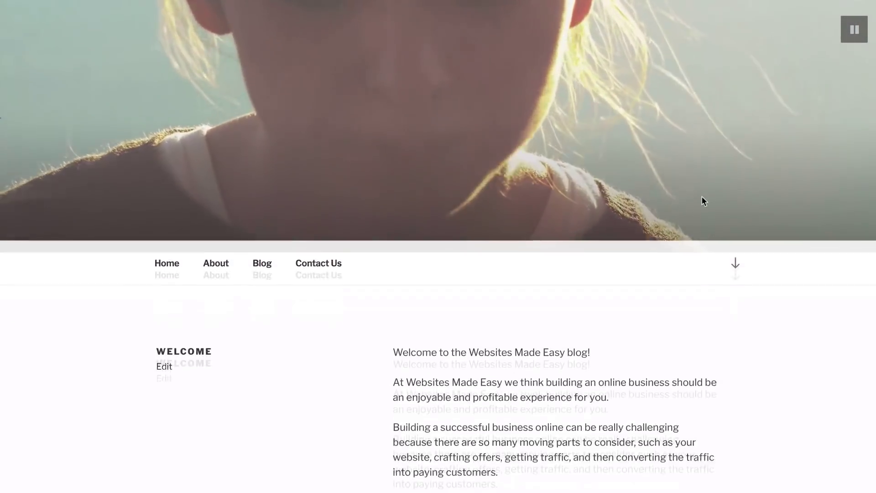
scroll(702, 196, up, 3)
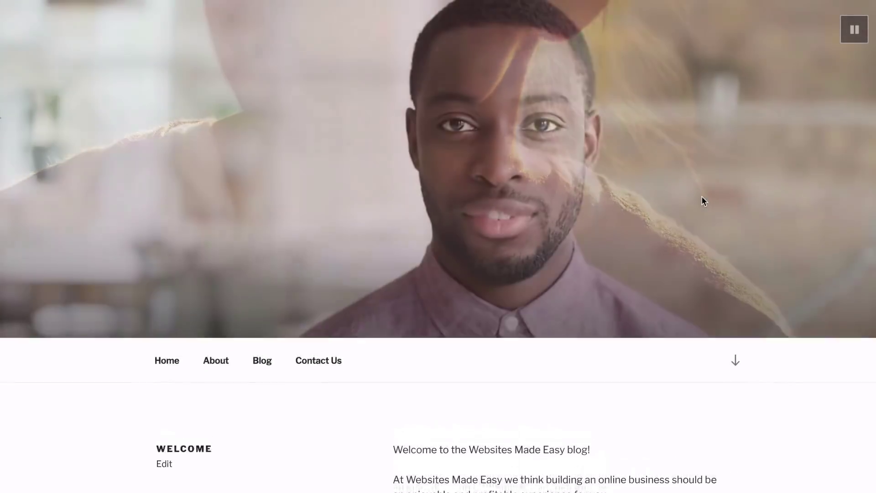
scroll(701, 201, up, 3)
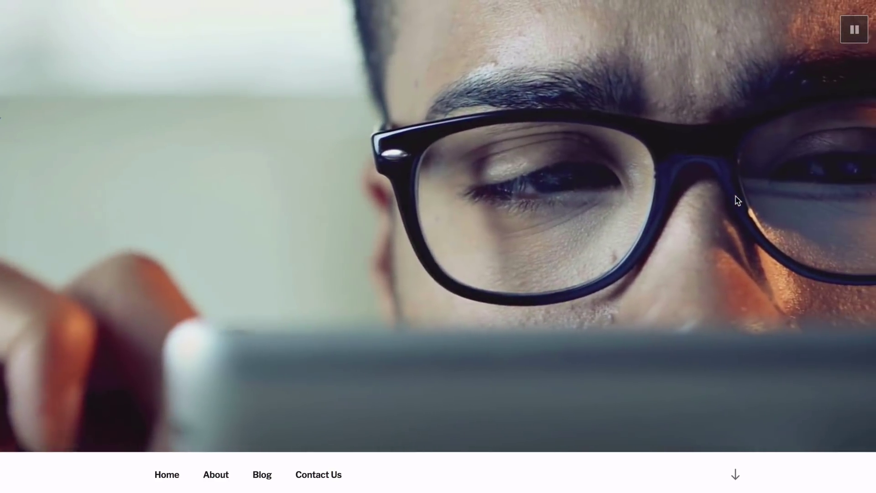
scroll(735, 196, down, 1)
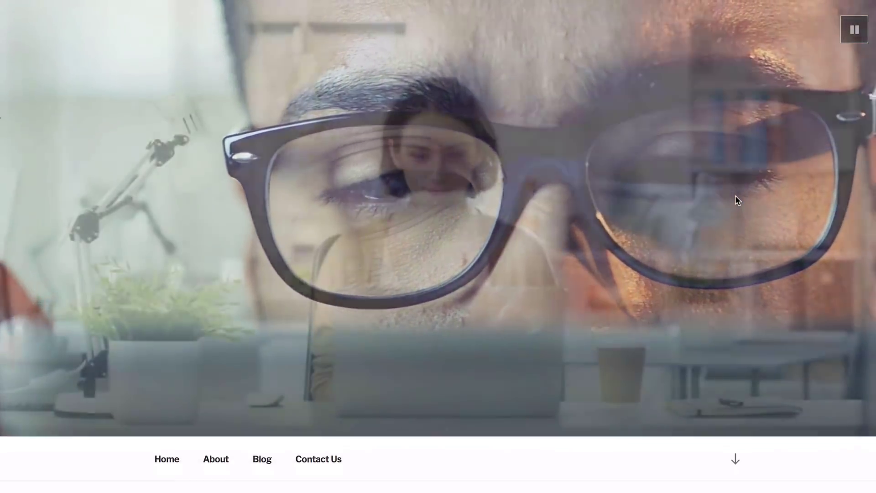
scroll(735, 196, down, 3)
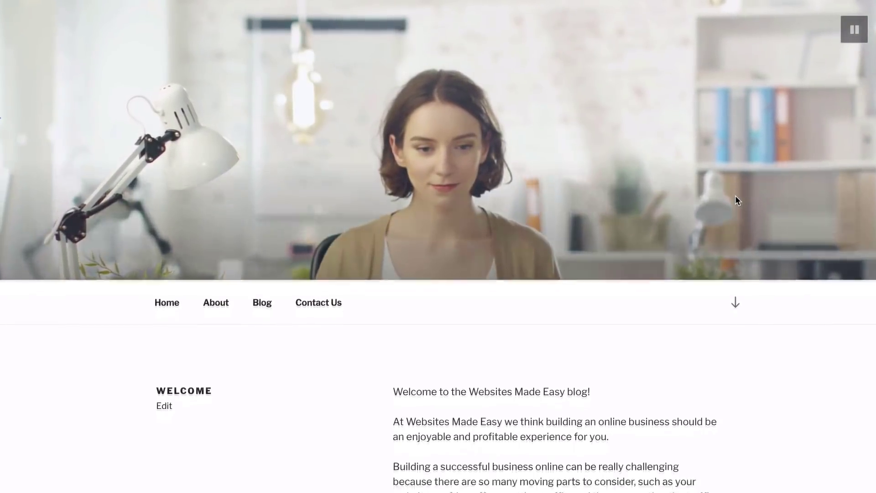
scroll(736, 196, down, 5)
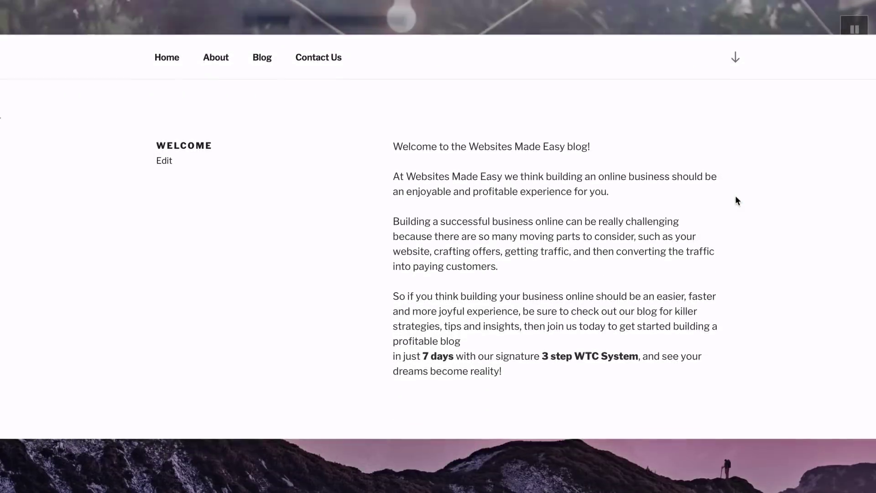
scroll(735, 195, down, 8)
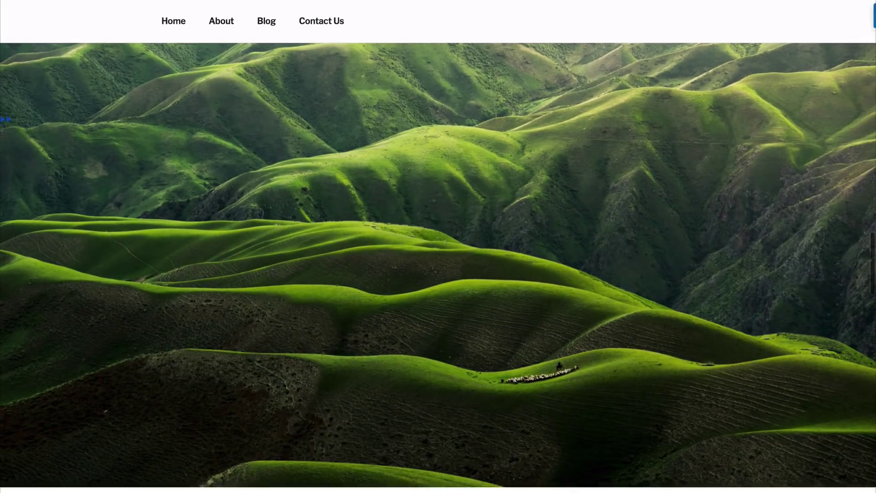
- Examine the homepage's About section, follow its "started" link, and review the Contact Us section with its form
scroll(438, 273, down, 8)
scroll(438, 273, down, 1)
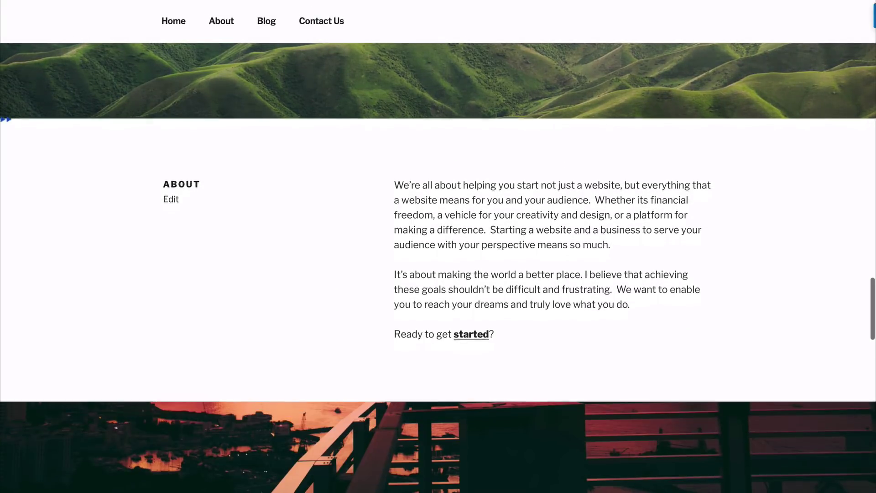
click(470, 327)
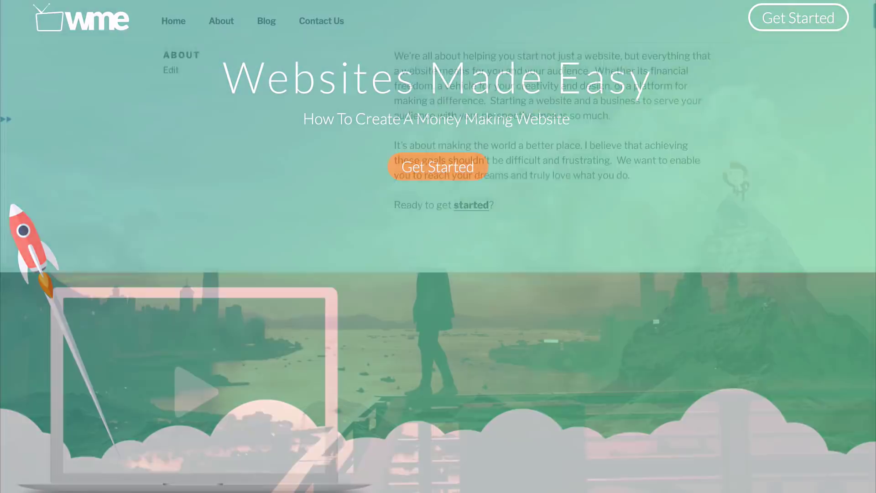
scroll(438, 273, down, 6)
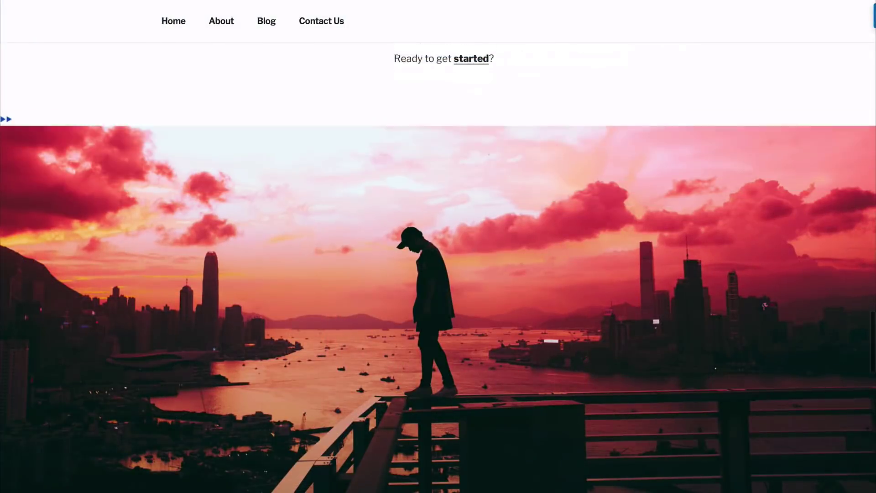
scroll(438, 274, down, 7)
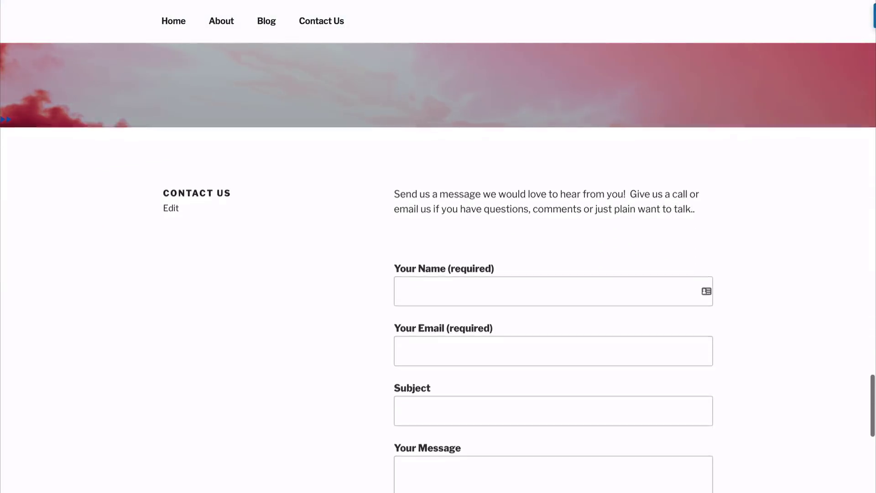
scroll(438, 273, down, 2)
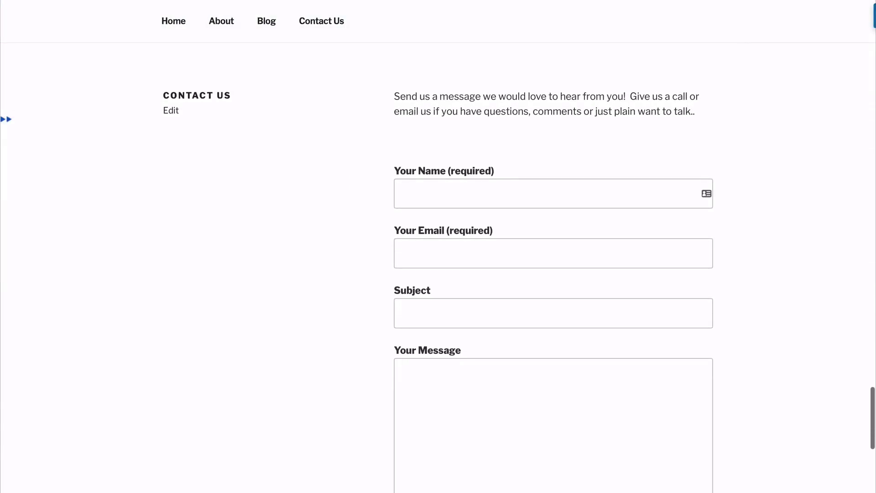
scroll(438, 274, down, 2)
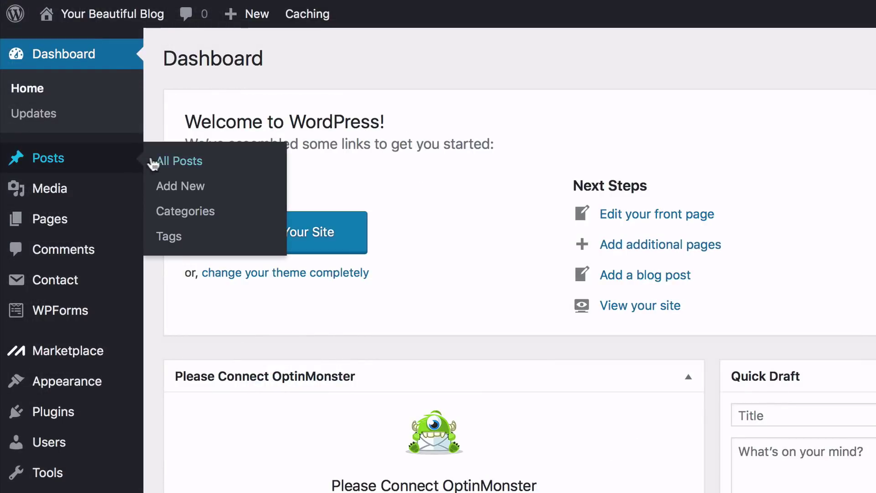
- Start a new blog post and view the example post "3 Easy Ways To Boost Your Blogs Image" as a model
click(181, 187)
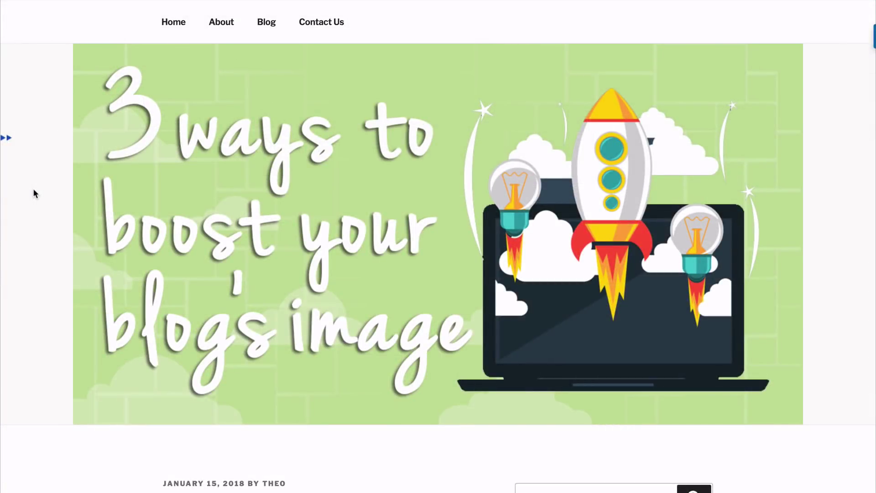
scroll(32, 188, down, 5)
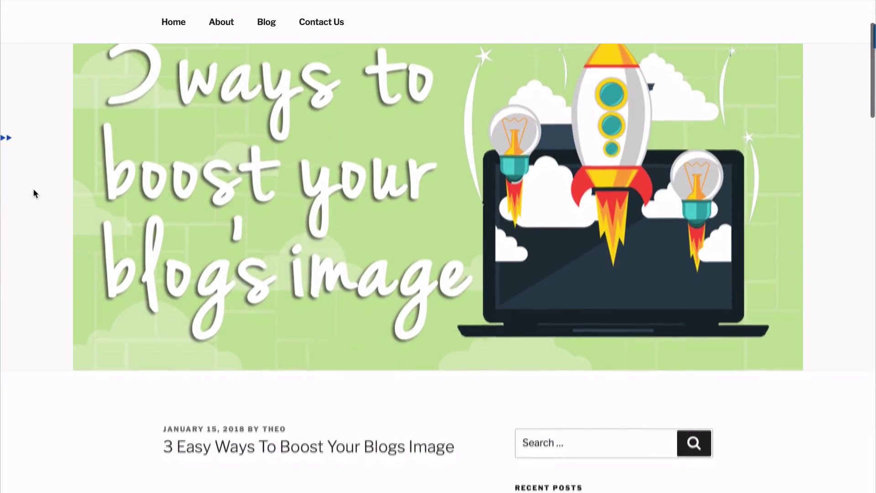
scroll(34, 190, down, 3)
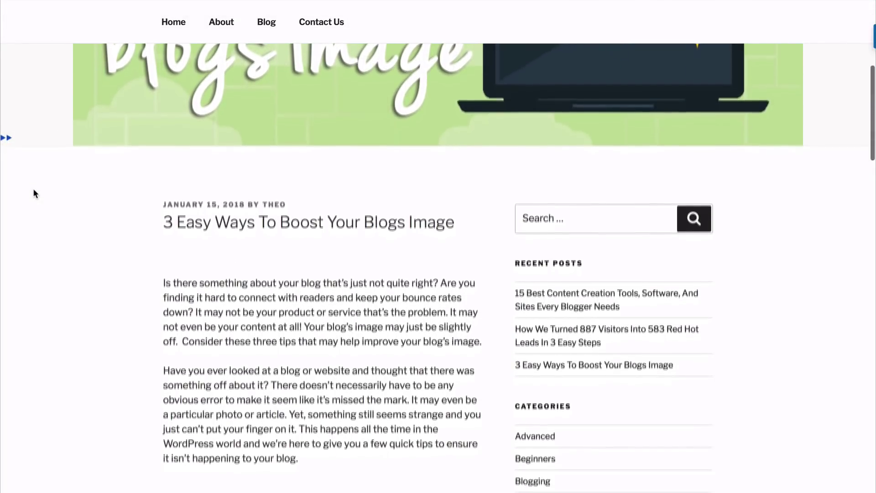
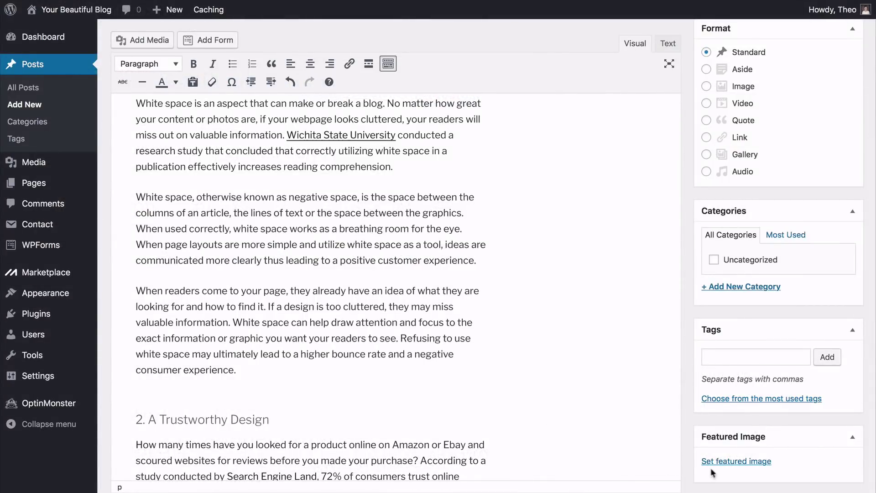
- Set the "3 ways to boost your blog's image" graphic as the post's featured image
click(726, 461)
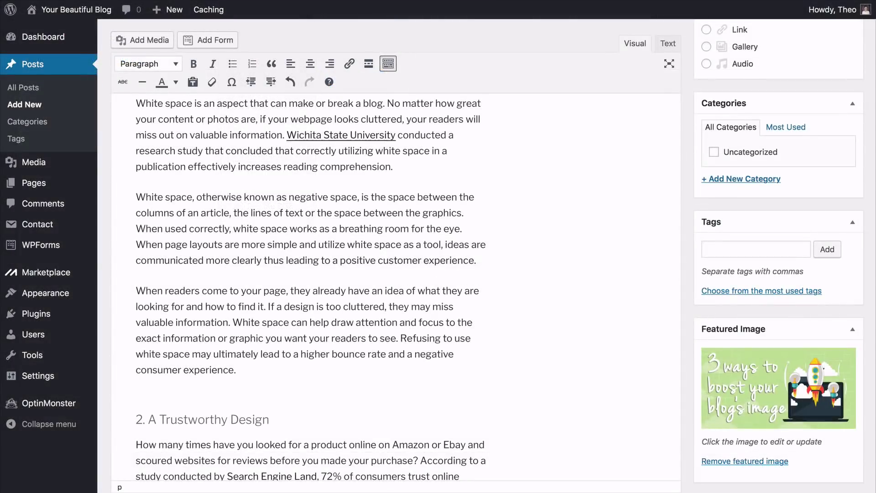
scroll(438, 255, up, 5)
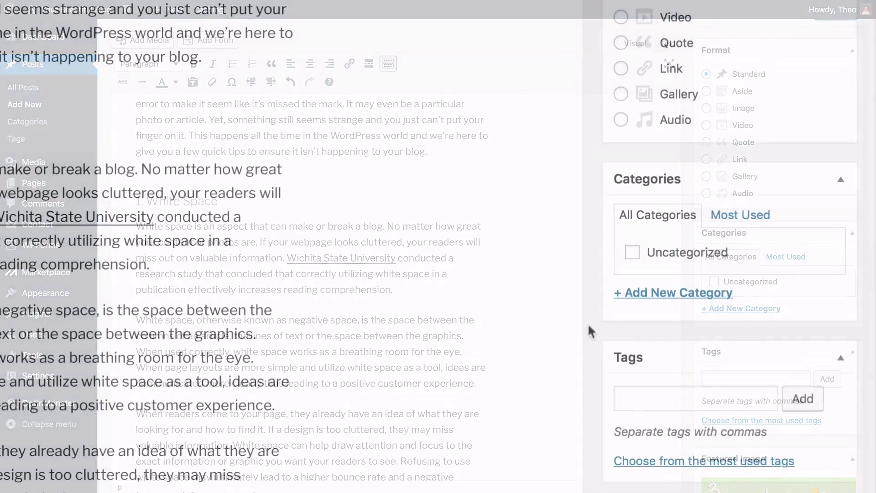
- Add the post categories Blogging, Advanced, Beginners and Wordpress, and publish the "3 Easy Ways To Boost Your Blogs Image" post
click(656, 299)
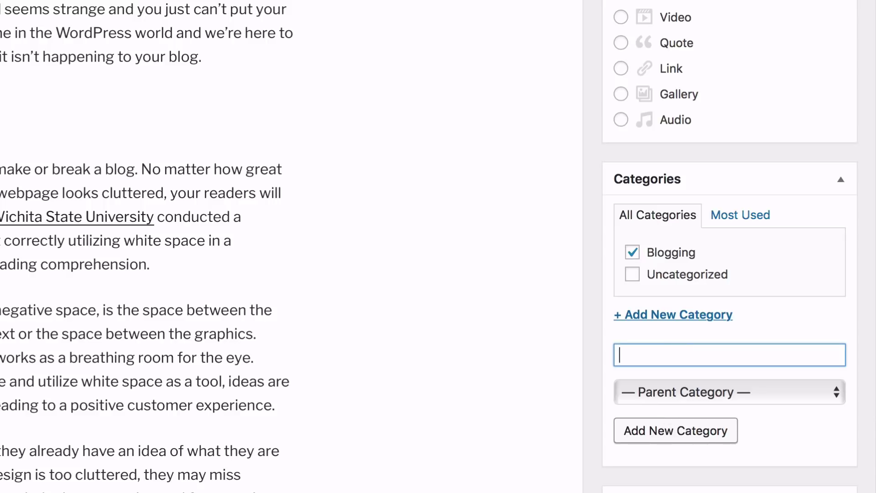
text(Adva)
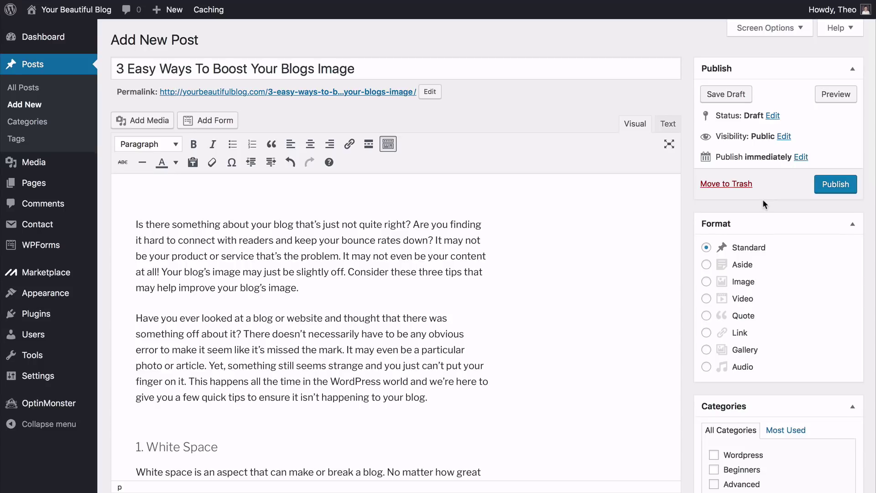
click(828, 192)
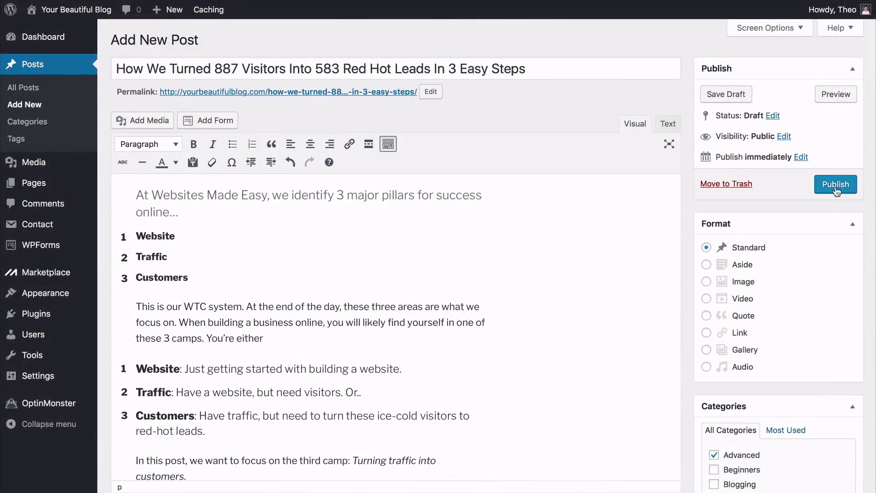
- Publish the "How We Turned 887 Visitors Into 583 Red Hot Leads In 3 Easy Steps" post and look through its content
click(835, 187)
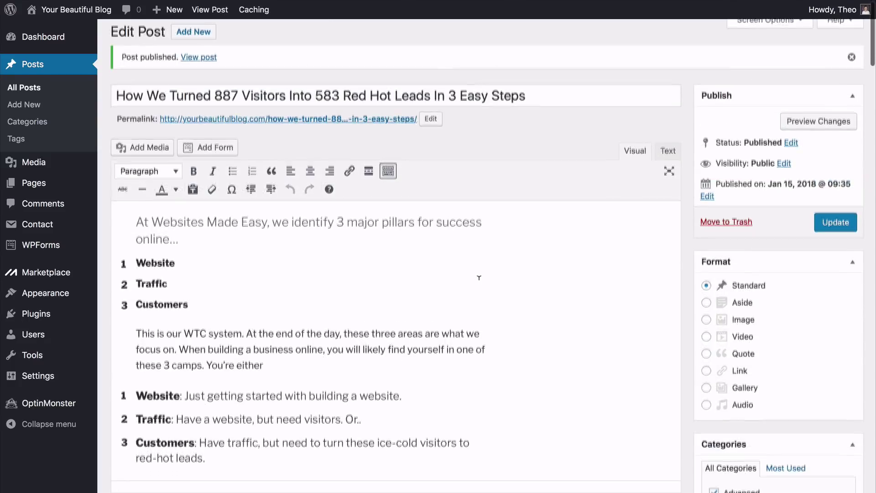
scroll(478, 274, down, 8)
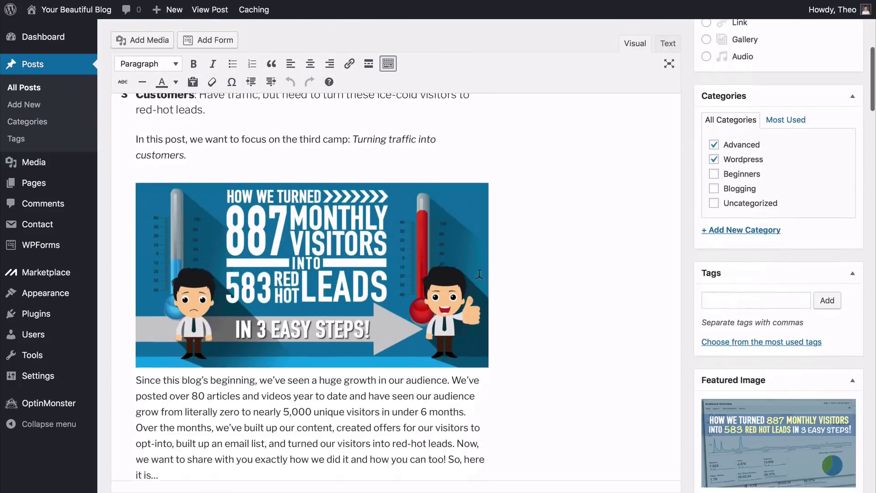
scroll(479, 275, down, 15)
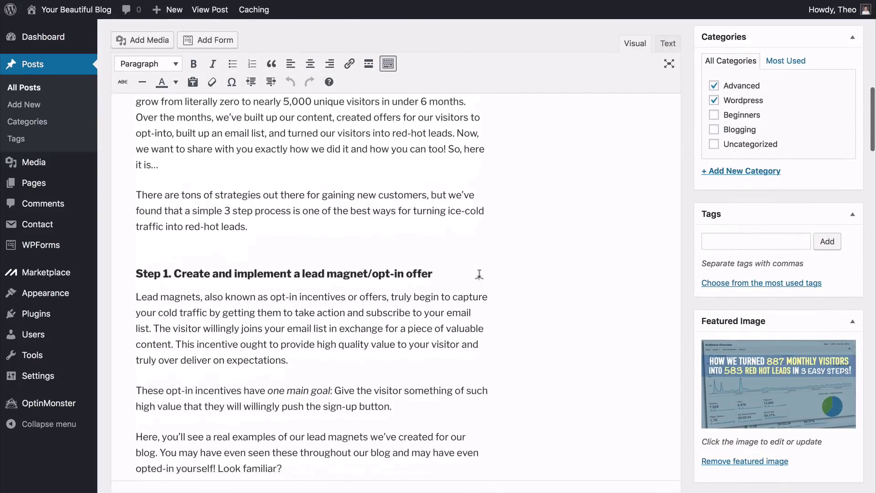
scroll(478, 275, down, 10)
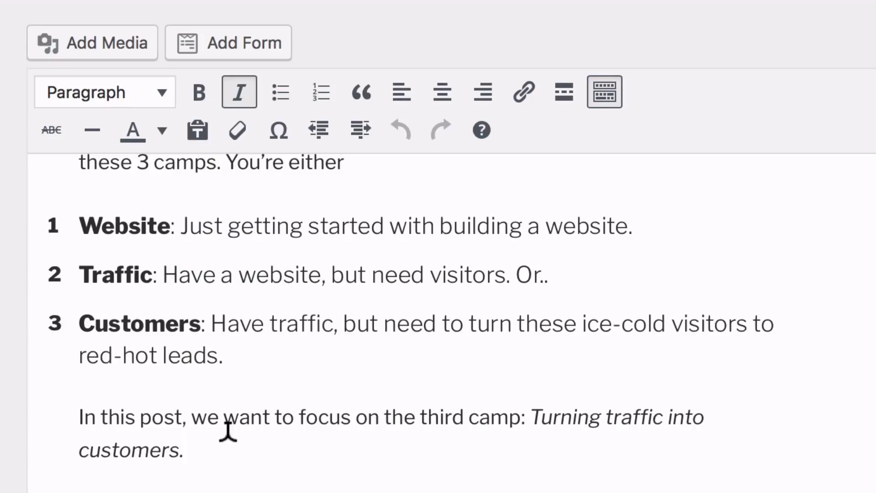
- Add line breaks around the "third camp" paragraph and enlarge the 887 monthly visitors image from its corner
key(Return)
key(Return)
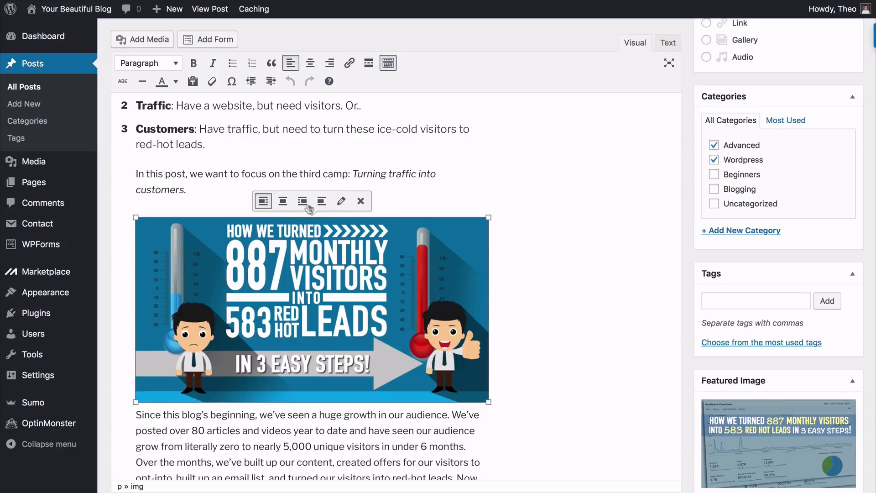
click(341, 203)
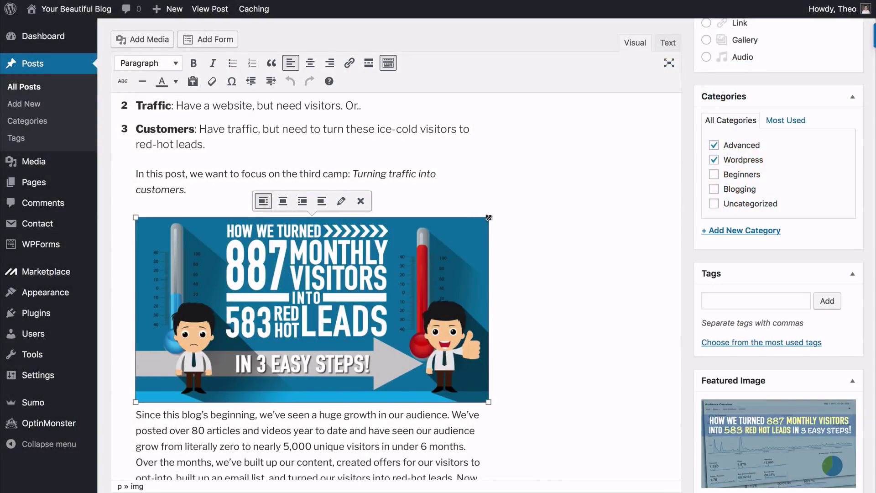
drag(488, 217, 526, 196)
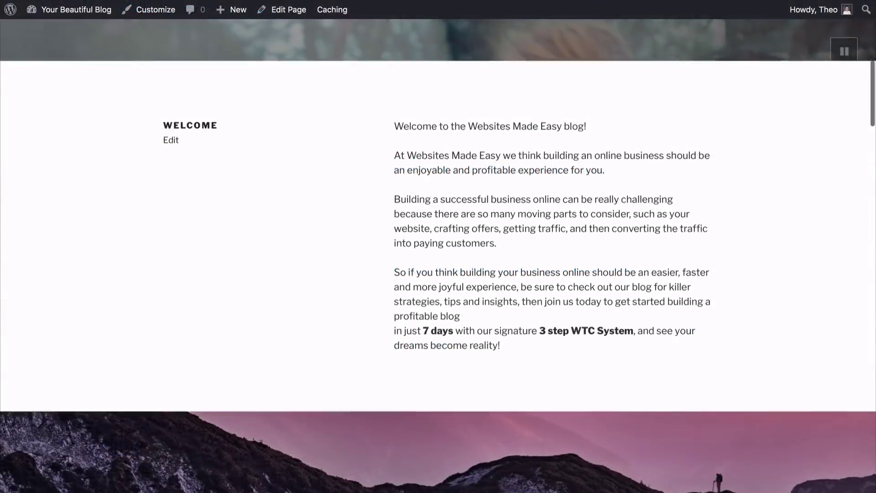
- Review the homepage from the Welcome section to the Blog section with its two published posts
scroll(438, 216, down, 2)
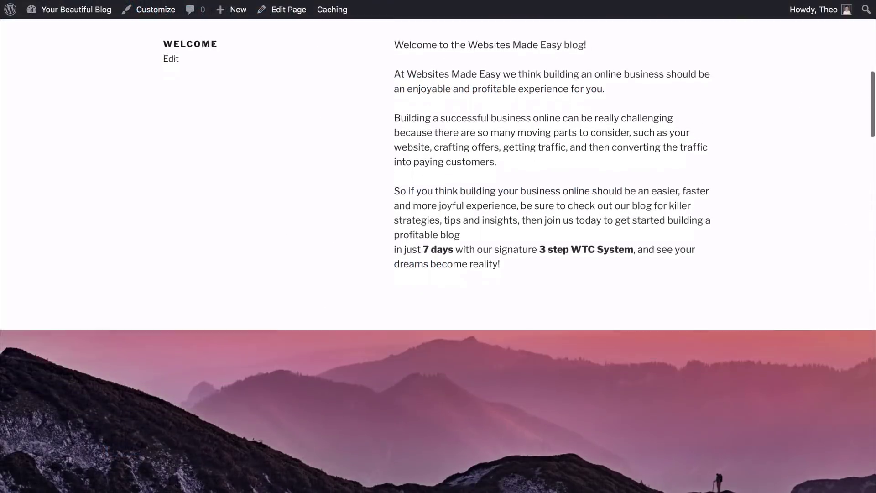
scroll(438, 246, down, 5)
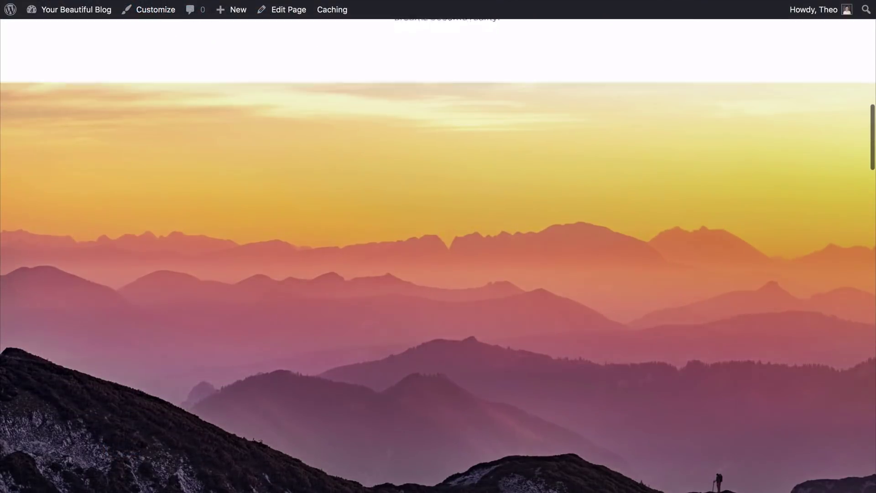
scroll(438, 246, down, 8)
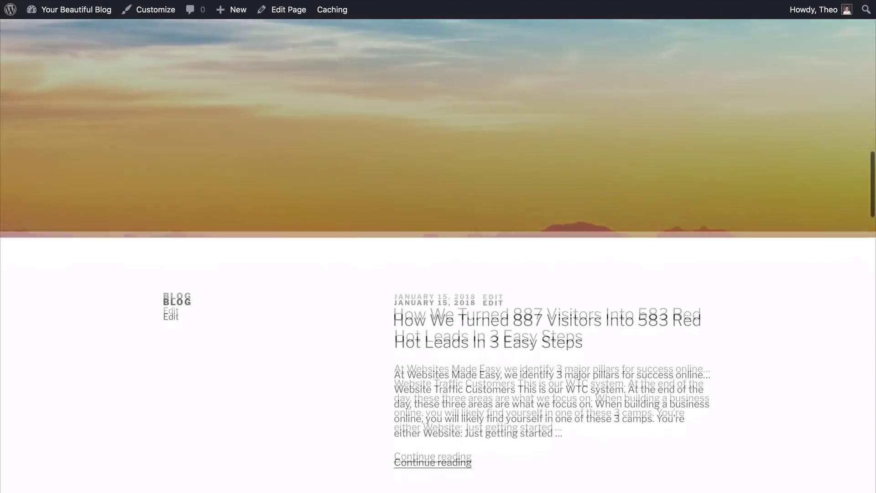
scroll(438, 247, down, 5)
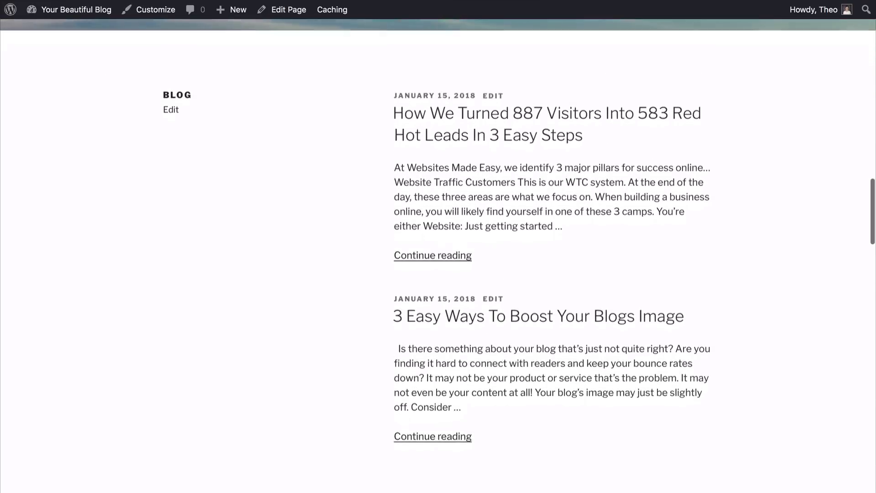
scroll(438, 246, down, 4)
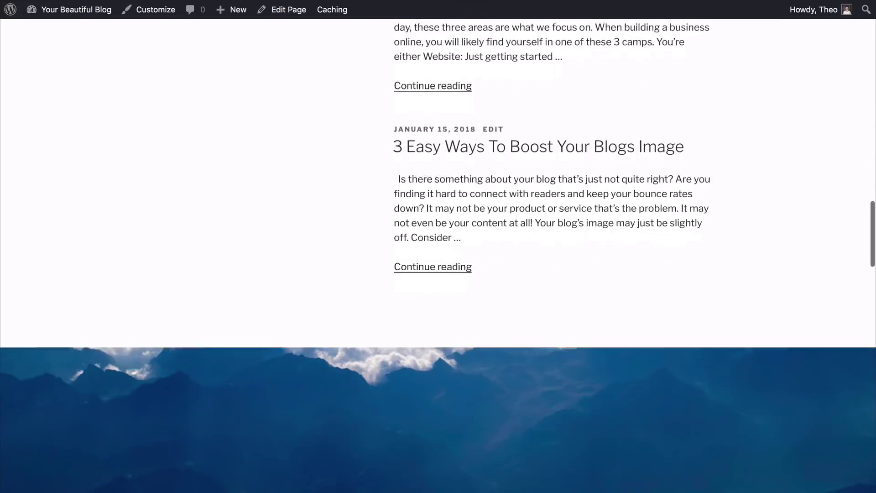
scroll(336, 205, down, 1)
scroll(336, 205, up, 4)
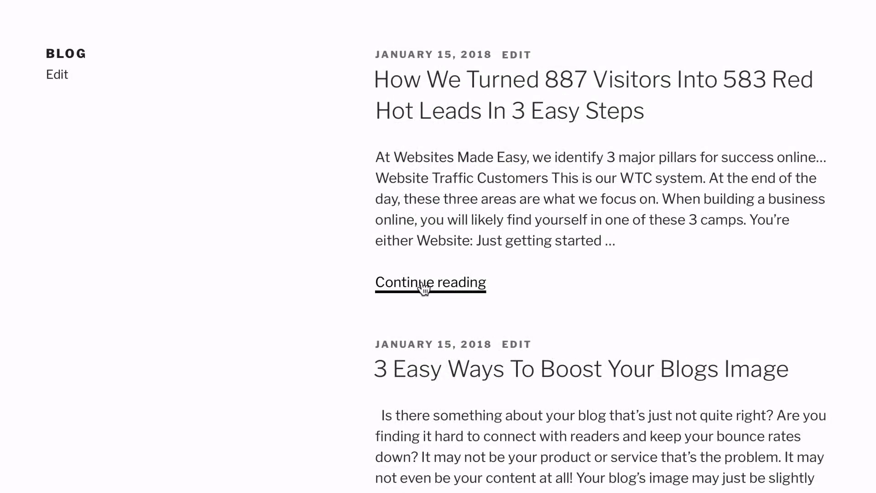
- Open the full "How We Turned 887 Visitors" post from the homepage and examine its featured image, text and sidebar
click(424, 287)
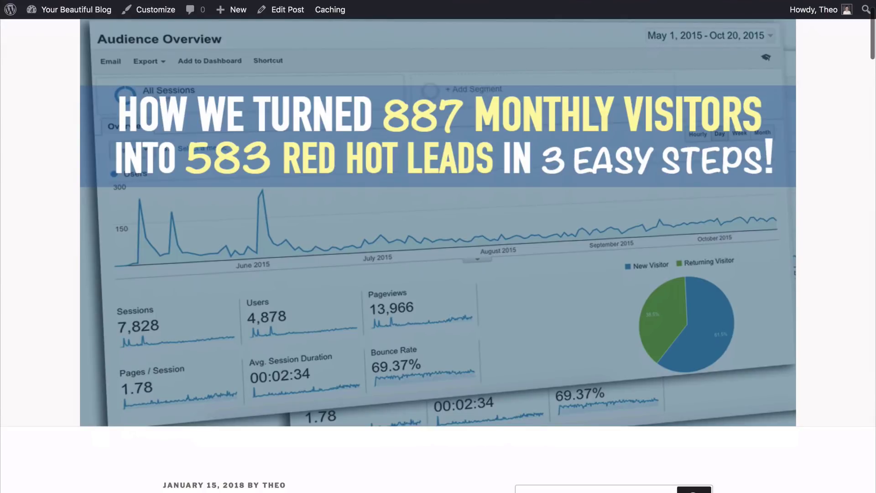
scroll(438, 255, down, 6)
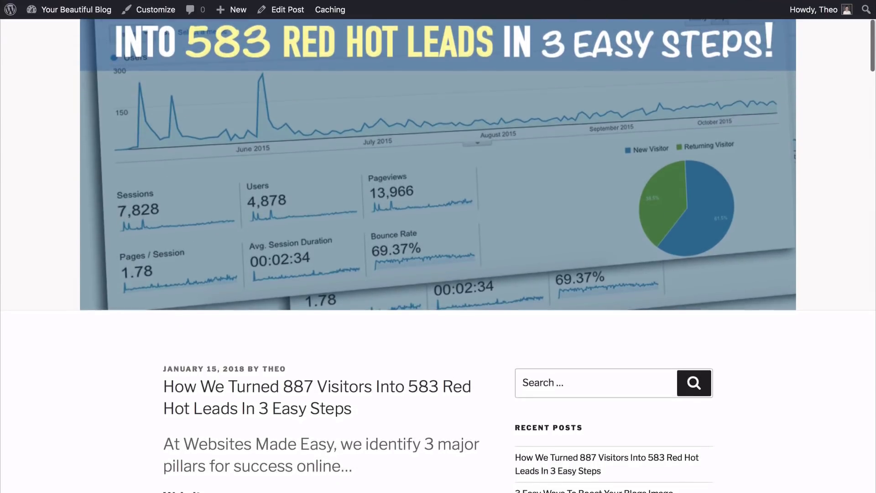
scroll(438, 255, down, 1)
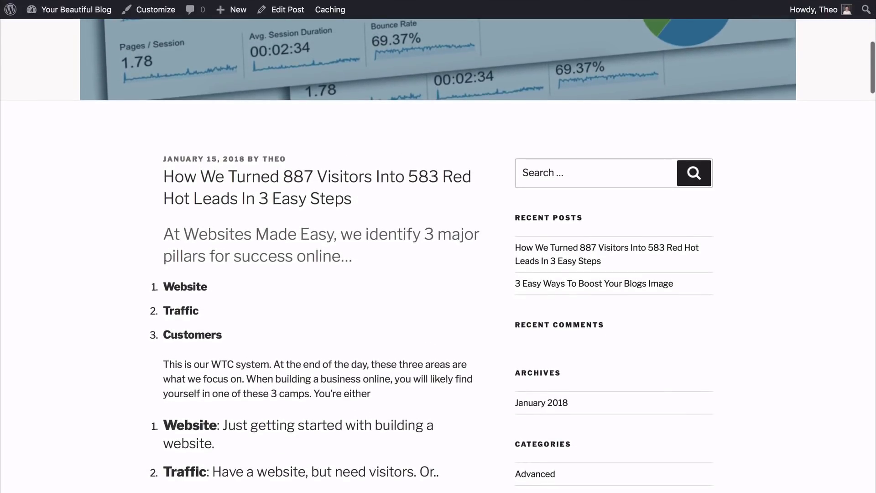
scroll(438, 255, down, 11)
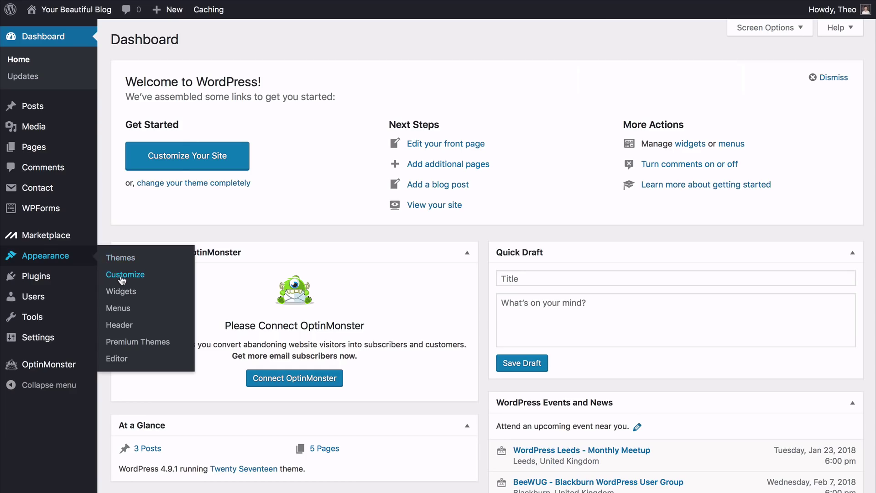
- Hide the potted plant header image in the theme customizer's Header Media settings
click(122, 276)
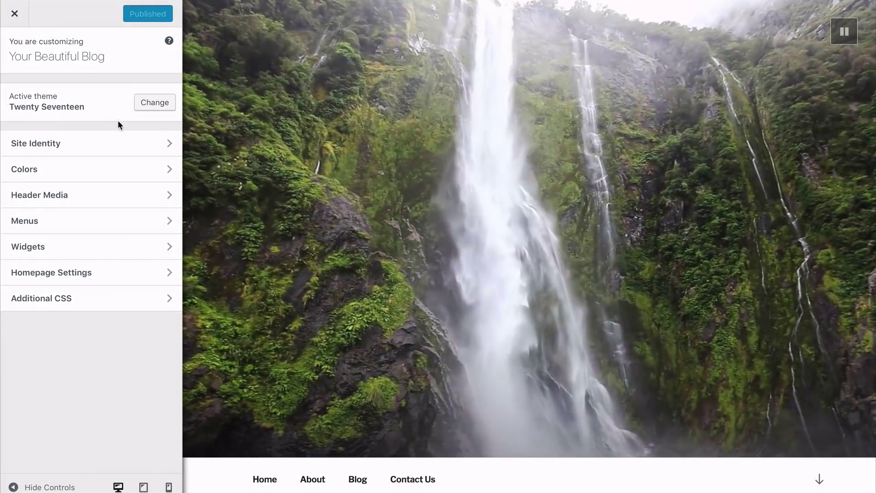
click(78, 199)
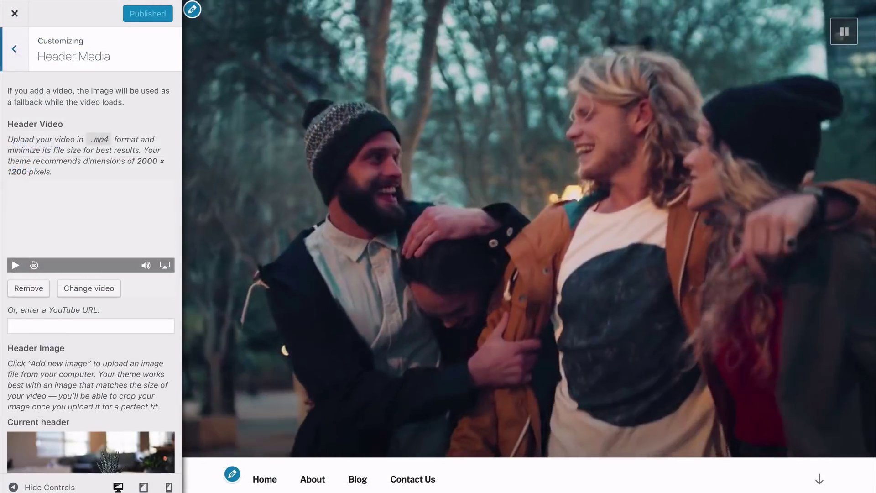
scroll(92, 246, down, 5)
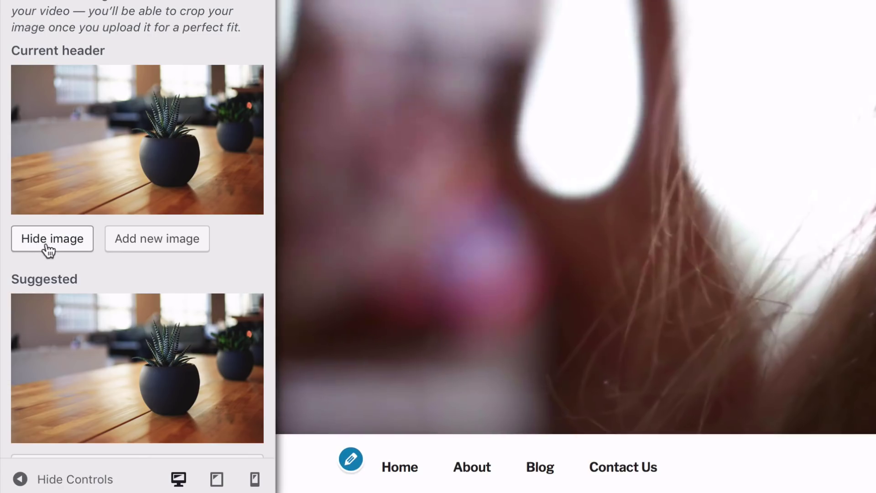
click(47, 247)
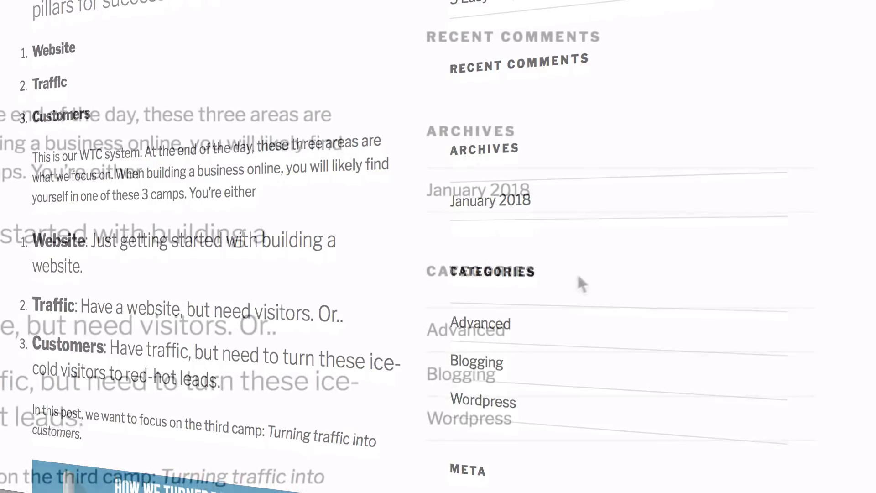
- Examine the post's sidebar categories, and the homepage's header video and menu
scroll(514, 270, down, 2)
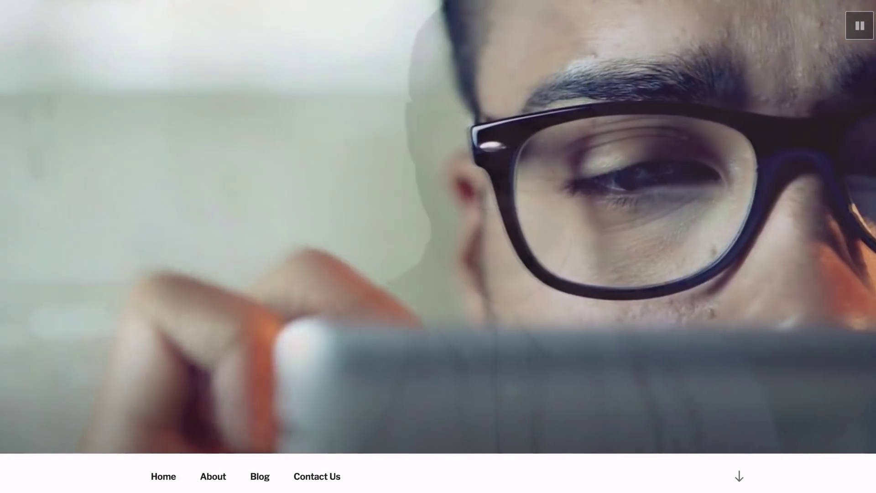
scroll(438, 246, down, 1)
scroll(167, 287, down, 3)
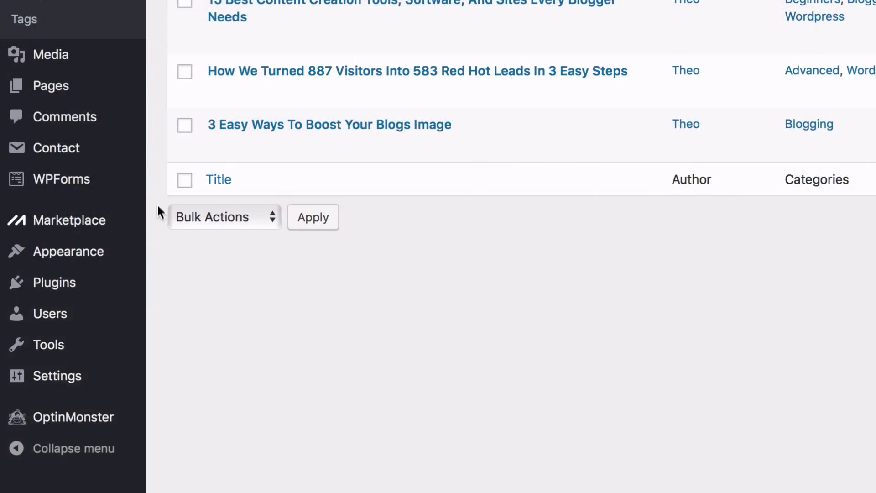
- Create a new navigation menu named "Menu"
mouse_move(123, 258)
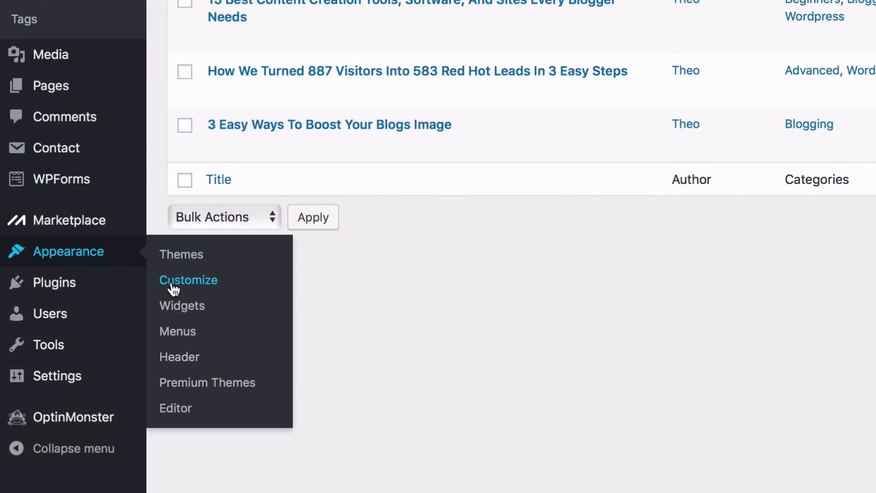
click(180, 339)
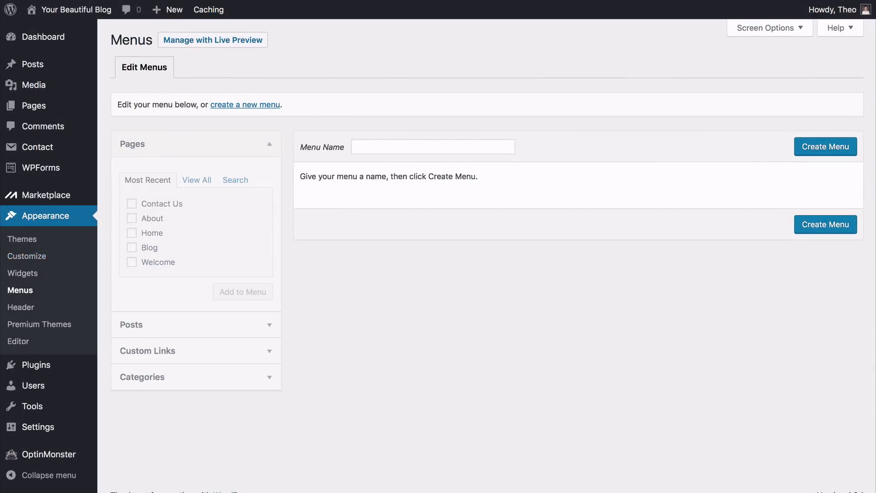
click(433, 146)
text(Menu)
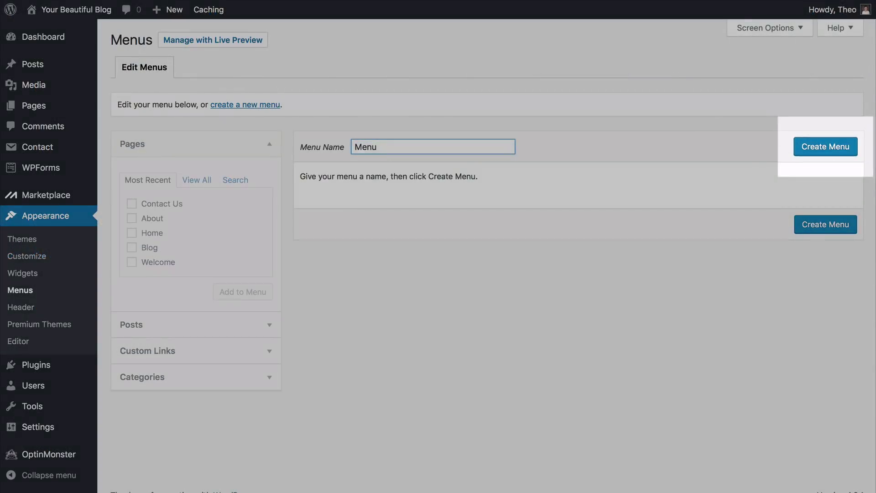
key(Return)
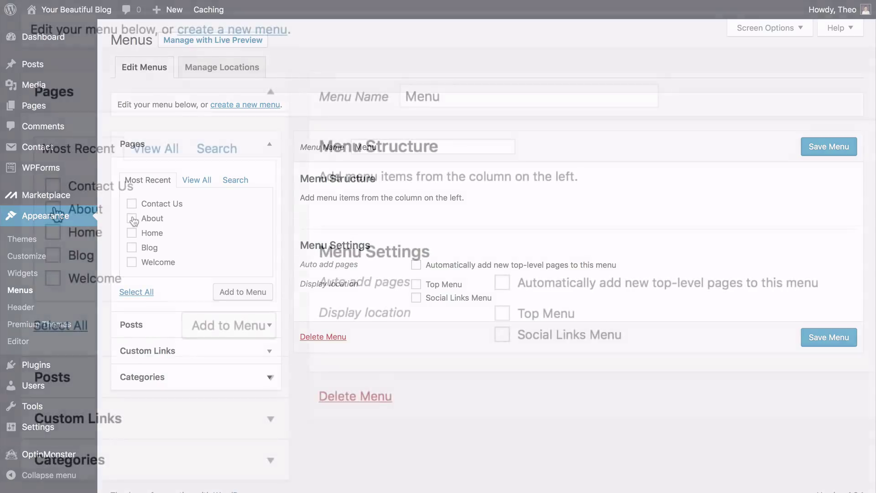
- Add the Home, About, Blog and Contact Us pages to the menu
click(54, 211)
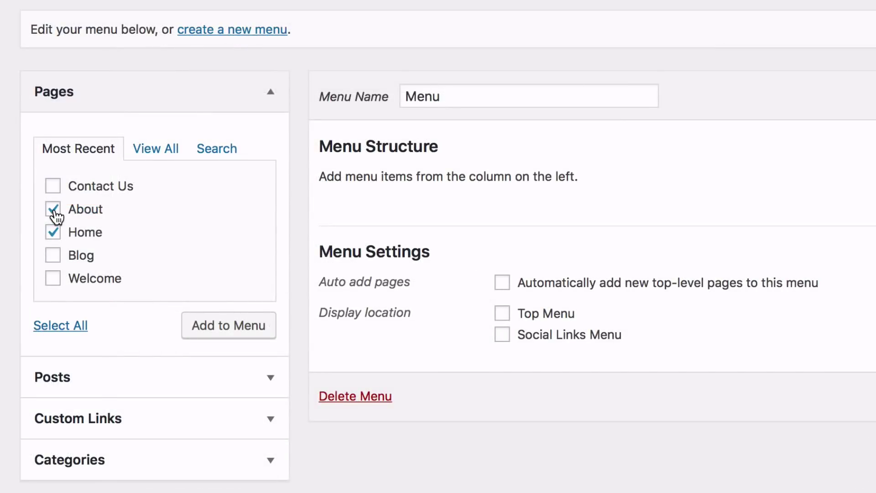
click(53, 256)
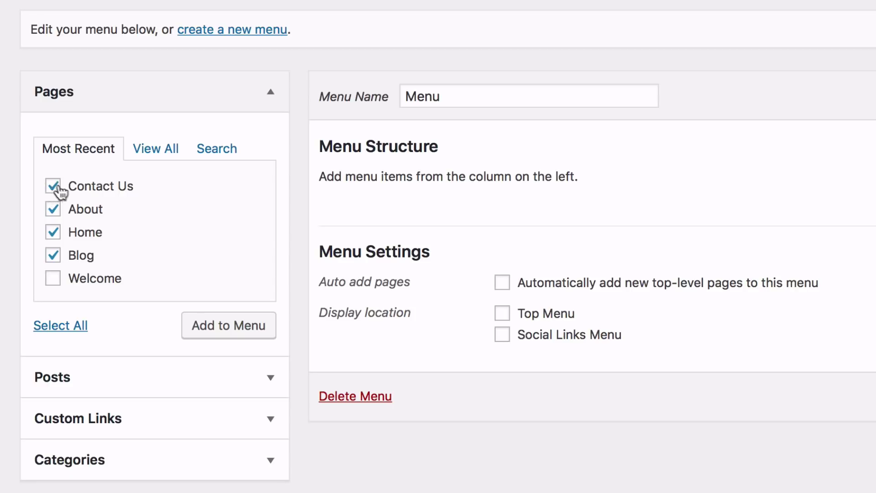
click(220, 332)
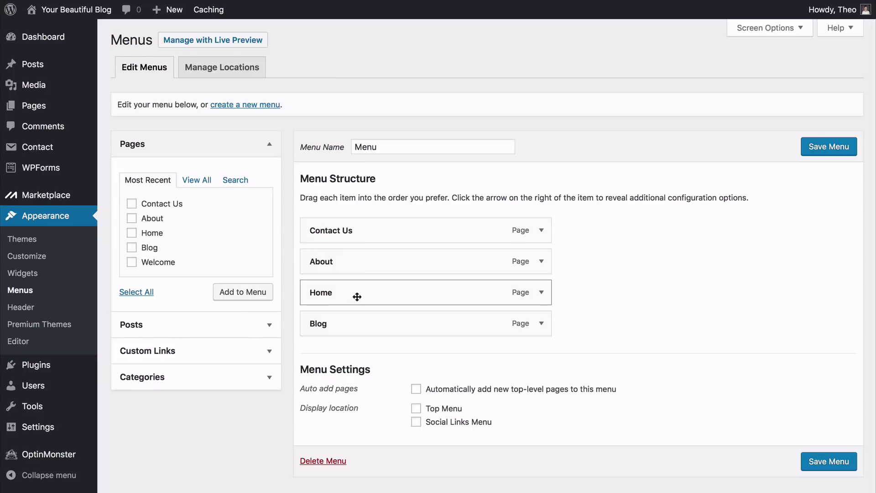
- Arrange the menu items in the order Home, About, Blog, Contact Us
drag(356, 297, 355, 233)
drag(407, 289, 352, 266)
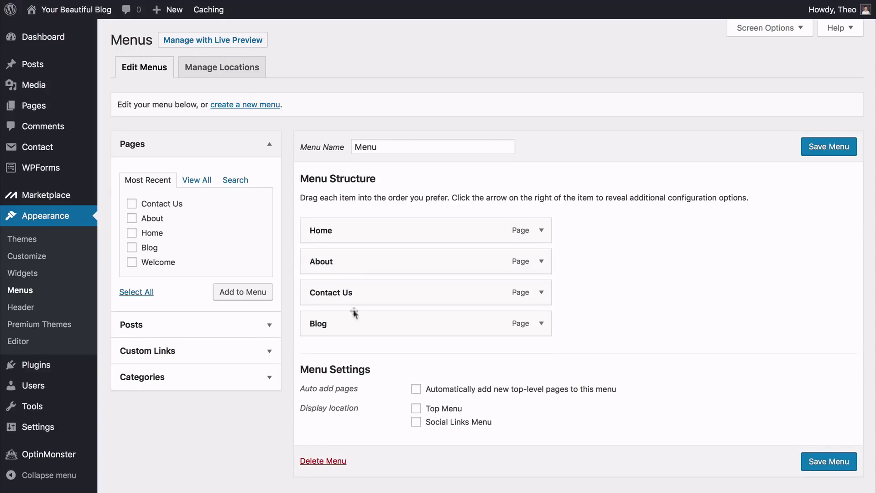
drag(352, 321, 354, 293)
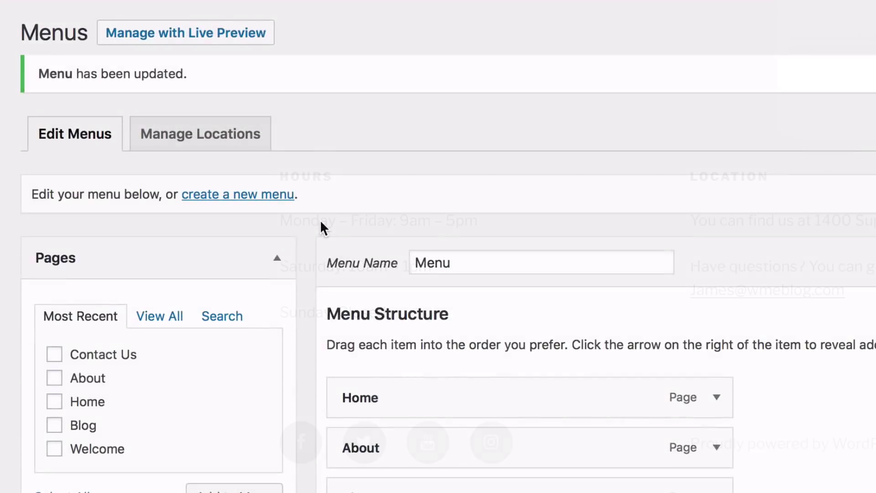
- Create a new navigation menu named "Social Media"
click(228, 201)
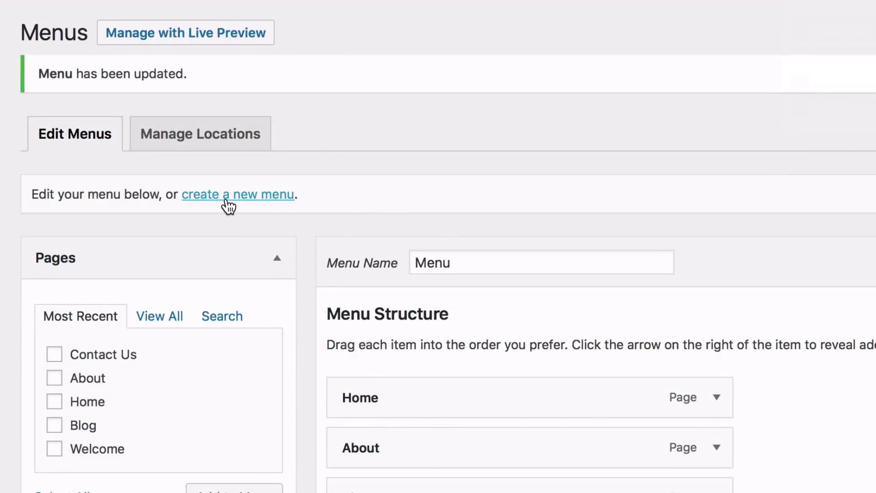
text(Social M)
text(edia)
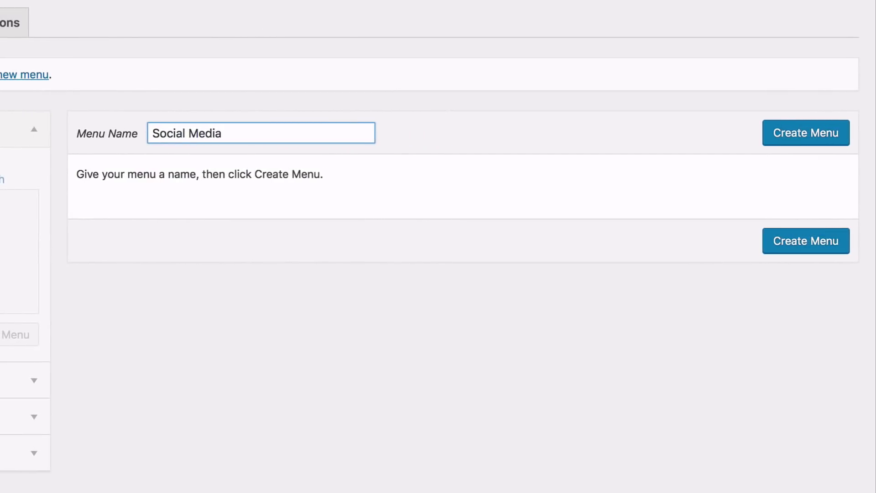
key(Return)
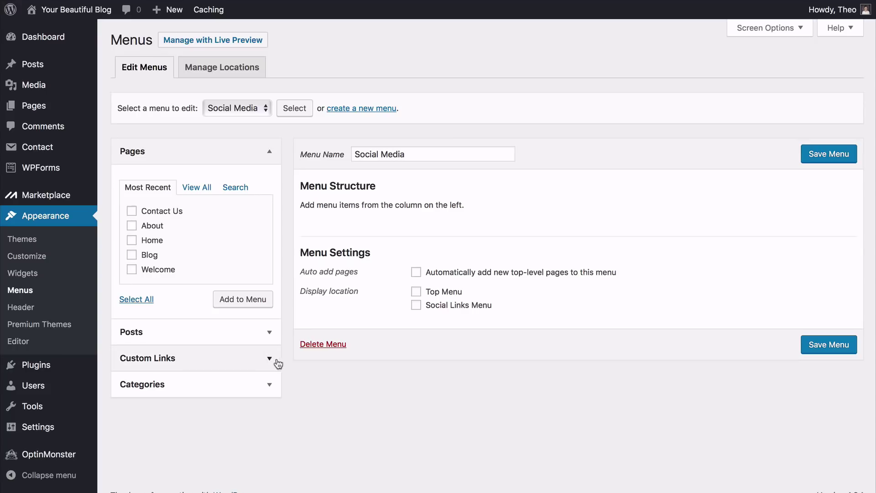
click(269, 359)
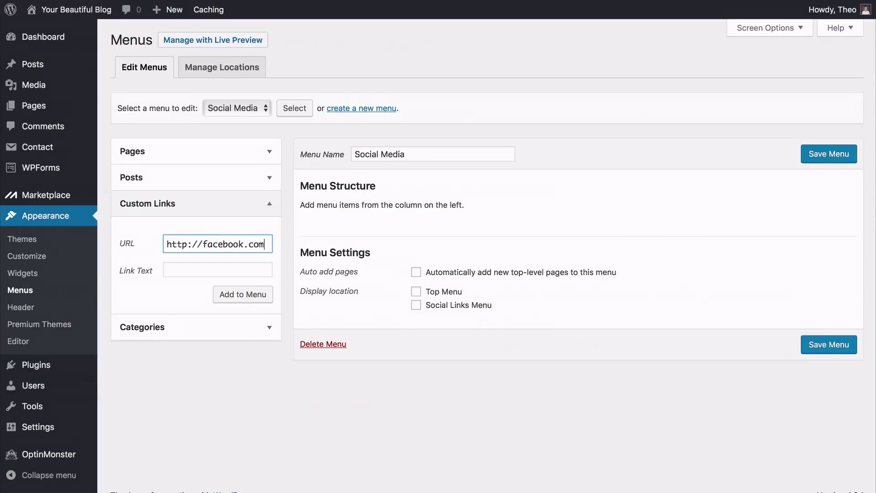
click(218, 270)
text(Face)
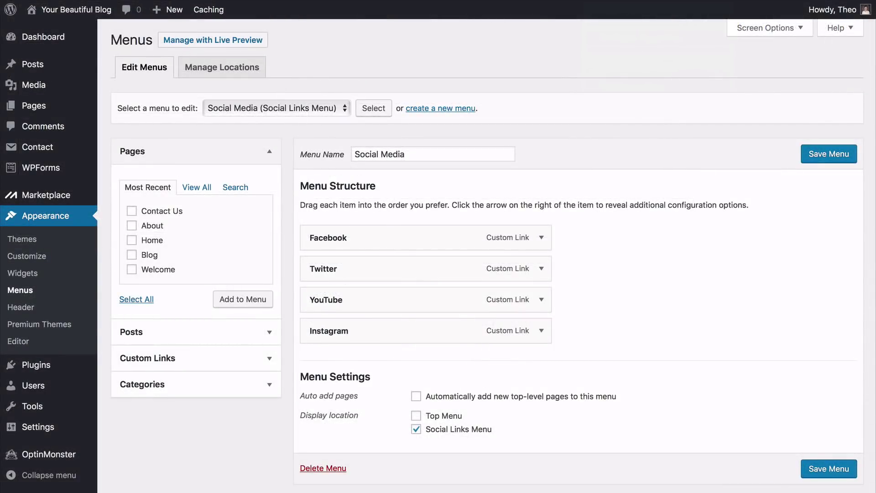
- Switch the menu being edited to the one named "Menu"
click(313, 111)
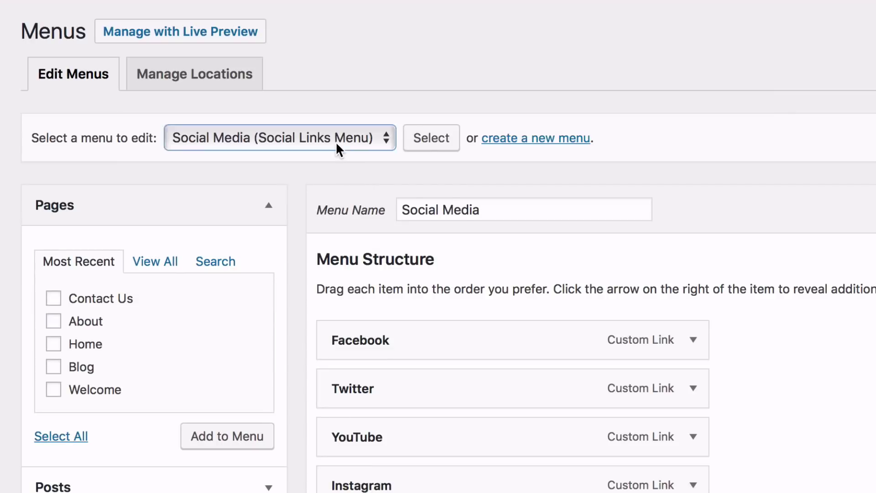
click(319, 125)
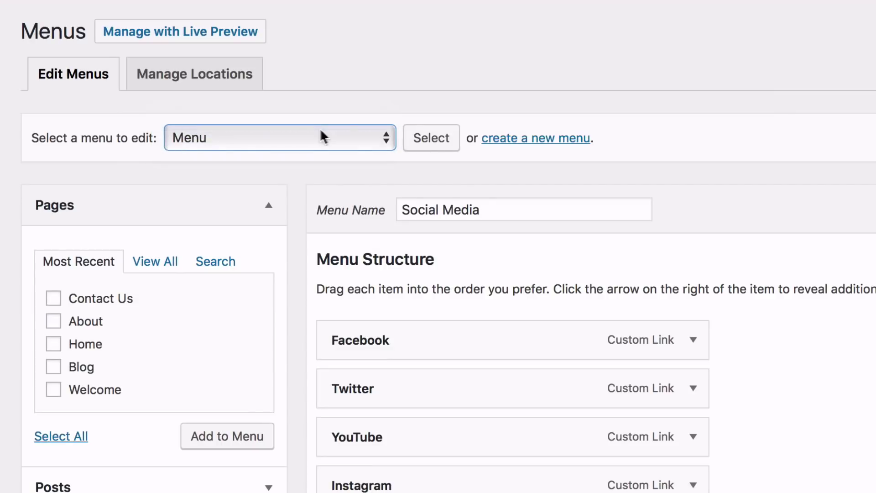
click(429, 145)
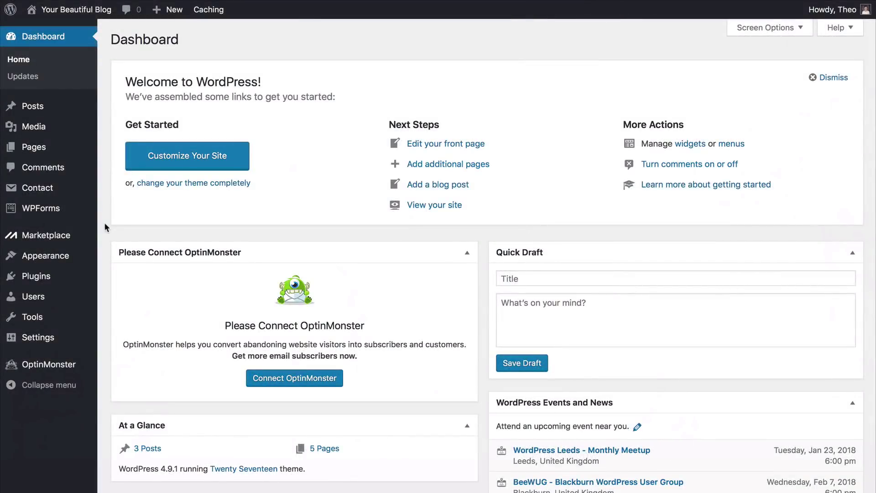
- Delete the Recent Comments, Archives and Meta widgets from the Blog Sidebar widget area
mouse_move(76, 262)
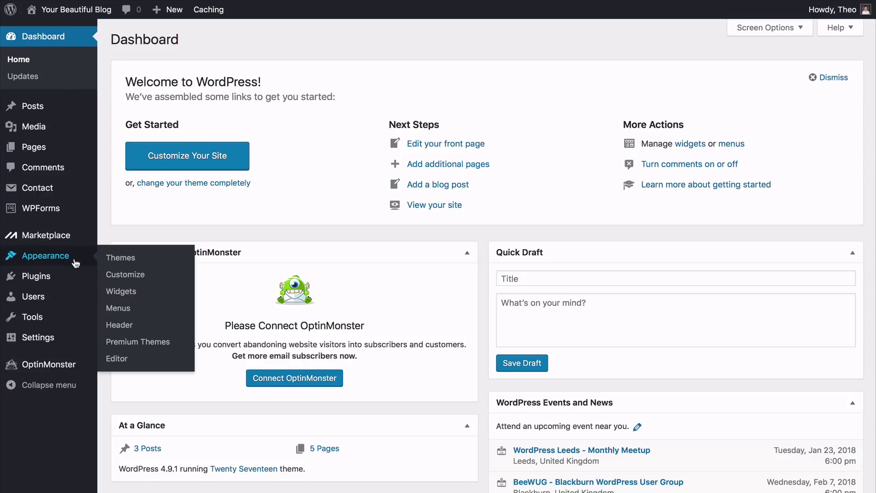
click(120, 291)
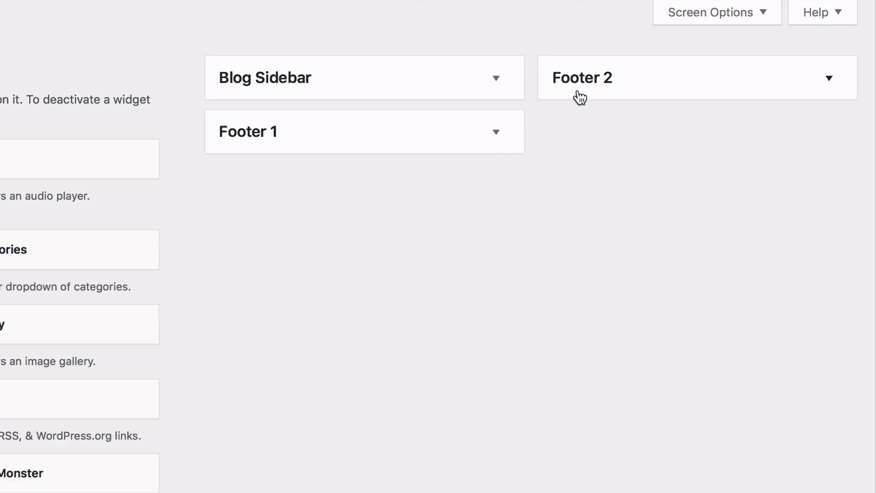
click(497, 82)
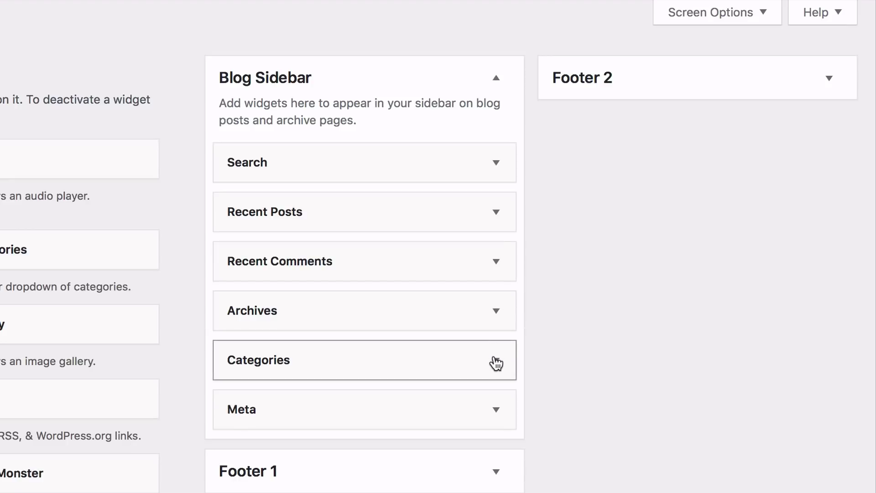
click(499, 270)
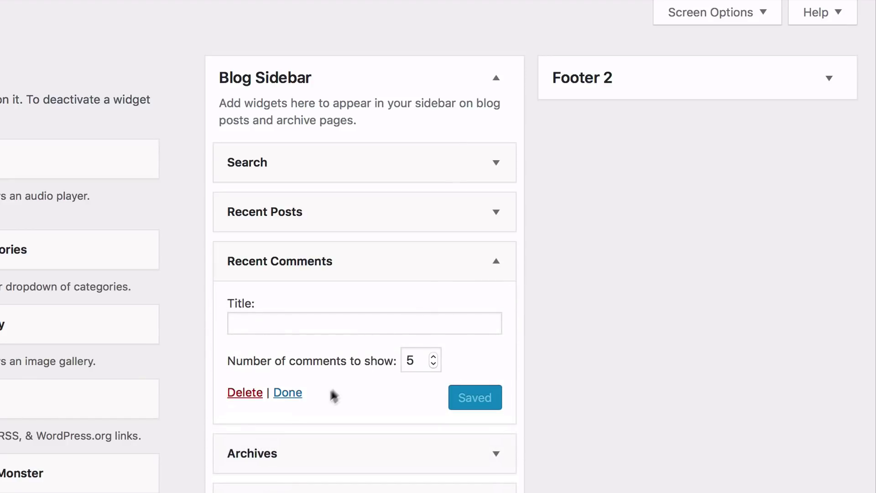
click(245, 399)
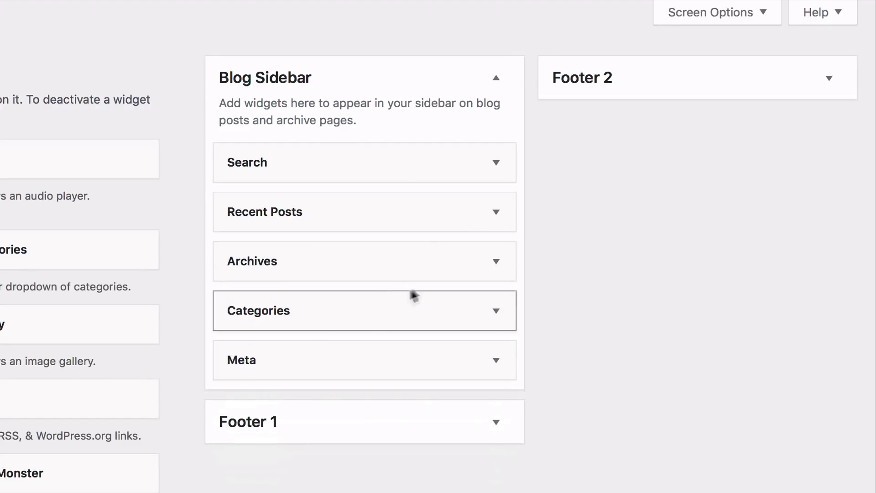
click(493, 273)
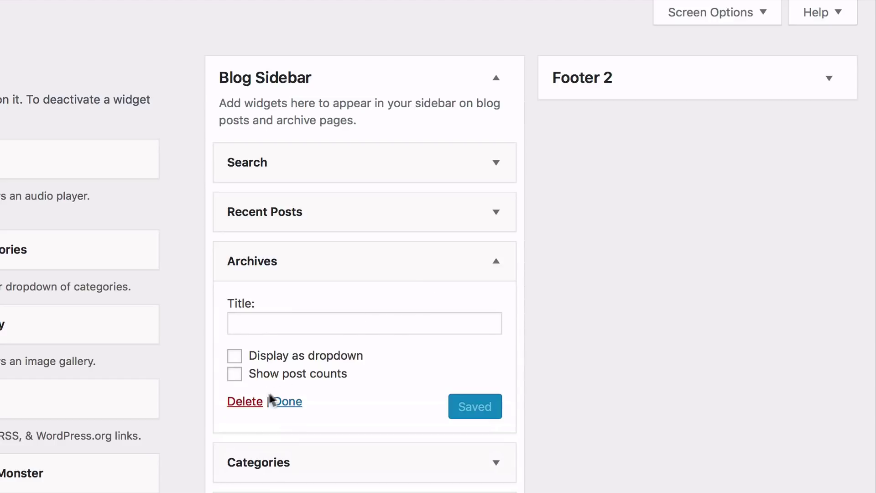
click(250, 406)
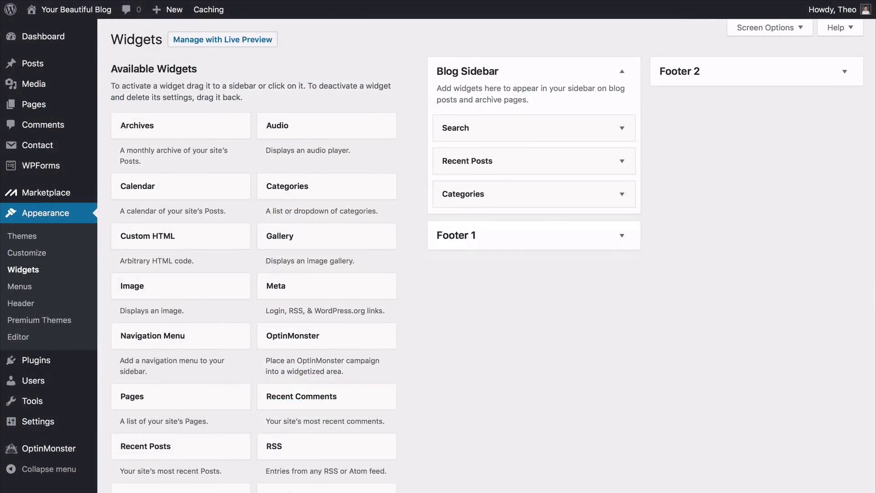
click(621, 80)
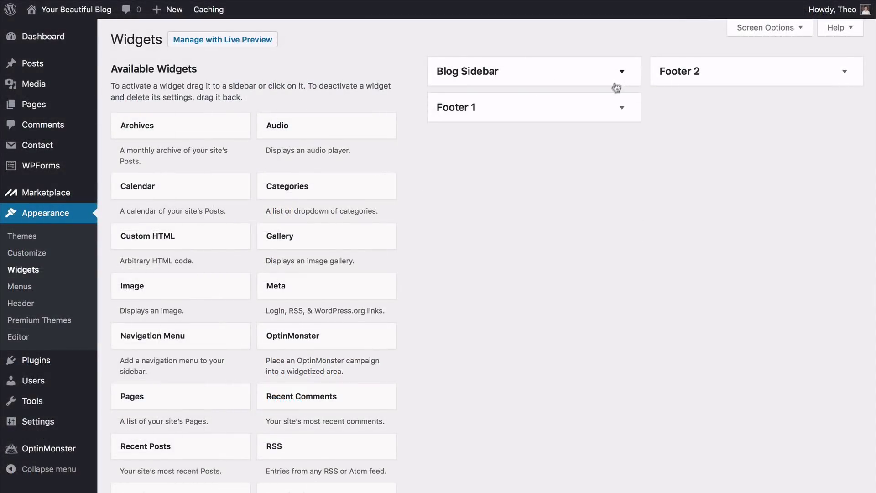
- Add a Text widget to the Footer 1 widget area
click(619, 111)
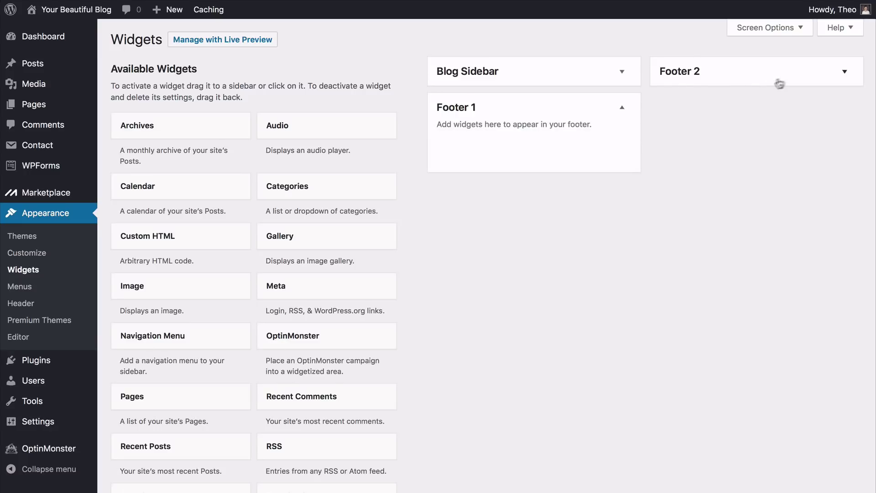
click(845, 72)
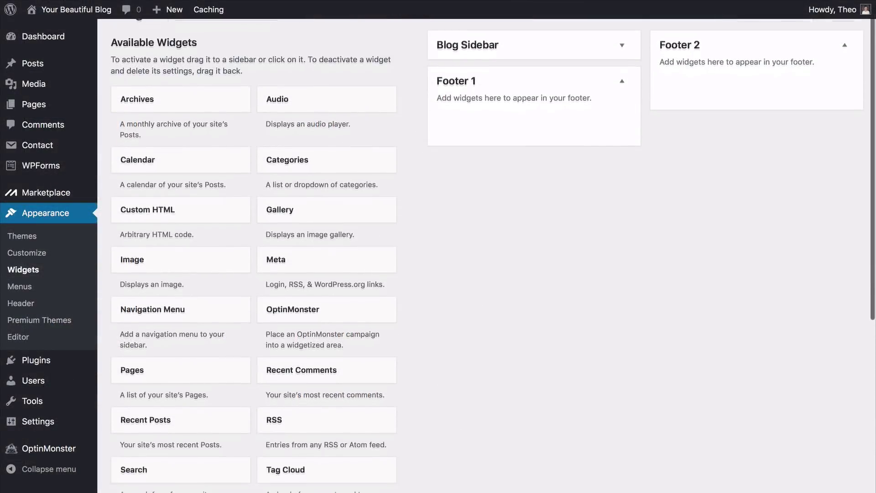
scroll(486, 256, down, 4)
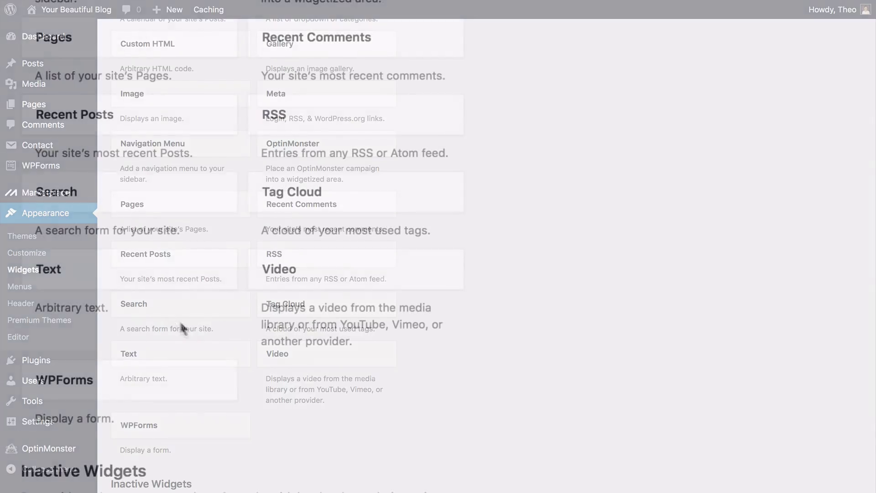
click(85, 279)
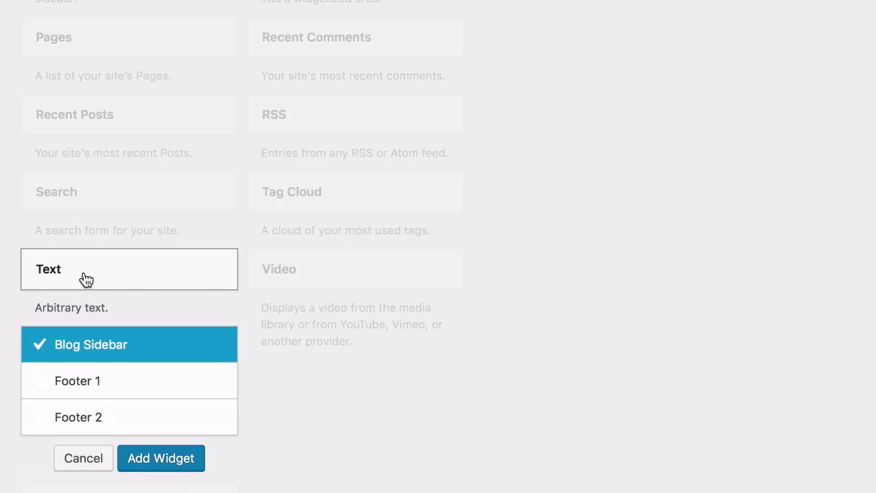
click(112, 389)
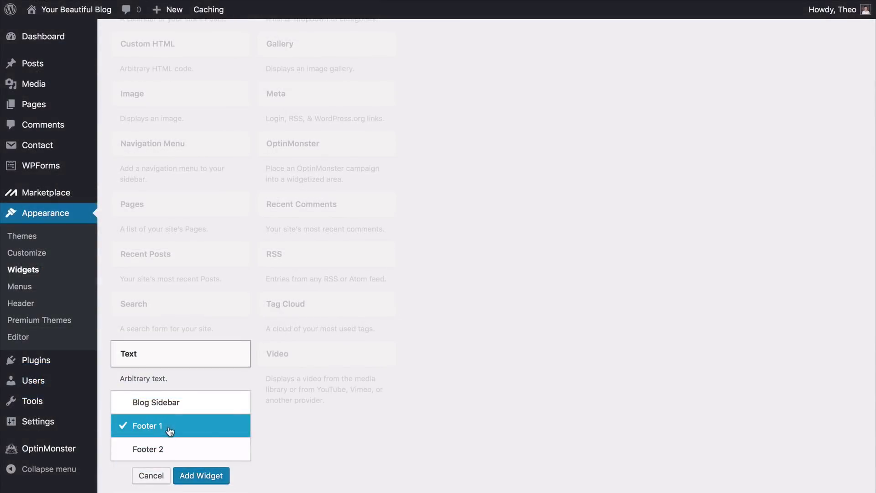
click(200, 475)
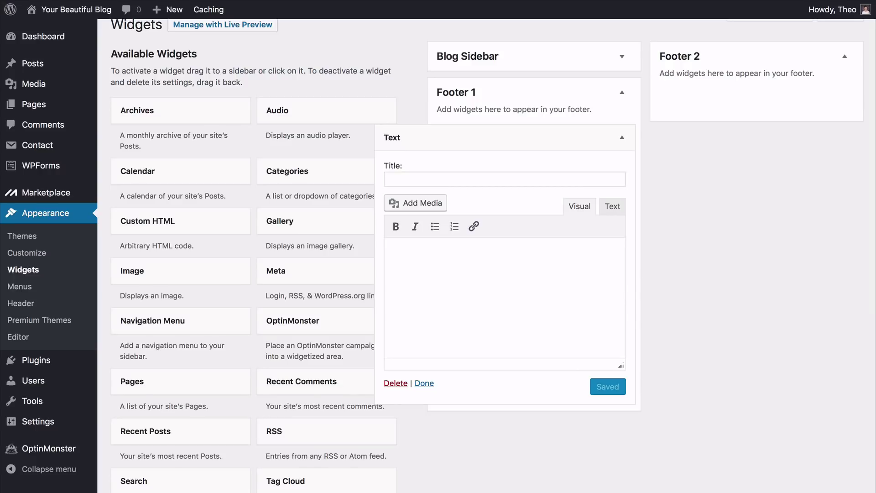
- Title the Footer 1 text widget HOURS and list Monday - Friday: 9am - 5pm, Saturday: 10am - 1pm, Sunday: Closed
click(456, 178)
text(HOU)
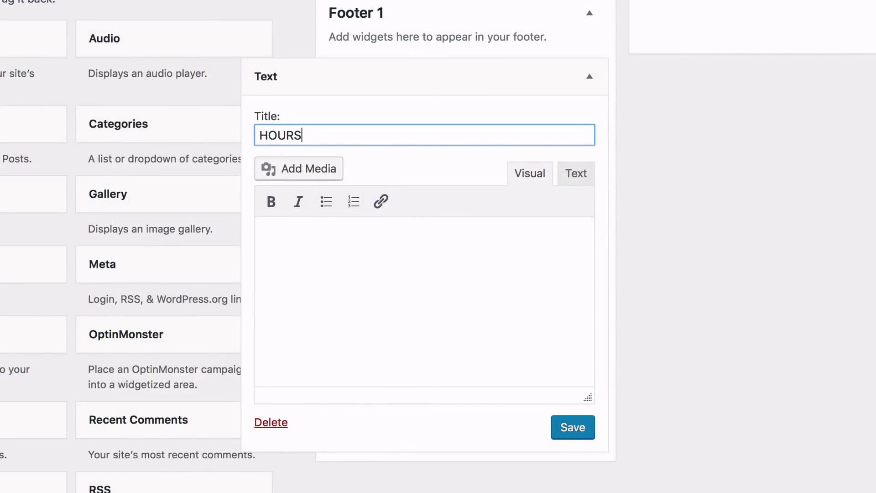
text(RS)
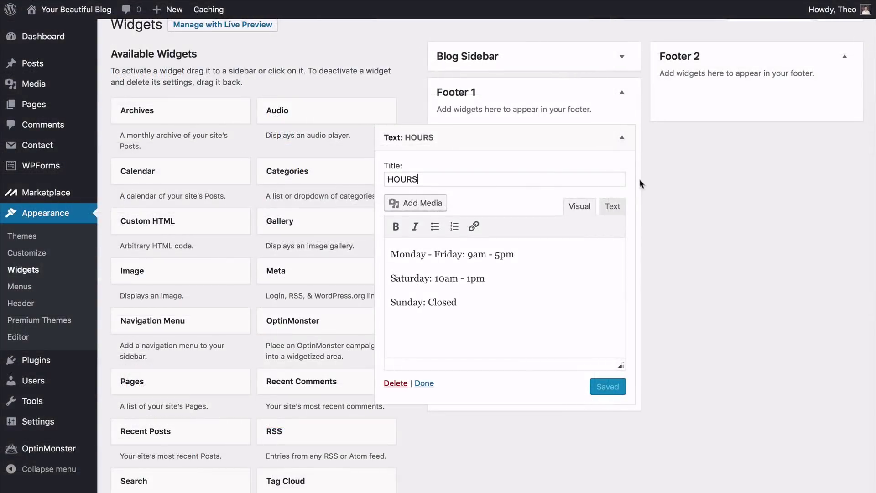
click(624, 145)
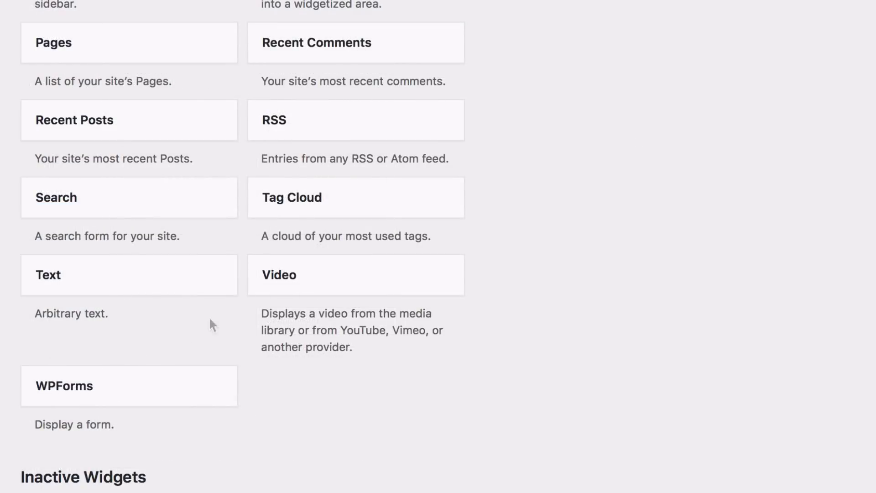
- Add a Text widget to Footer 2 titled LOCATION, containing the business address, phone number and a linked contact e-mail
click(150, 285)
click(108, 424)
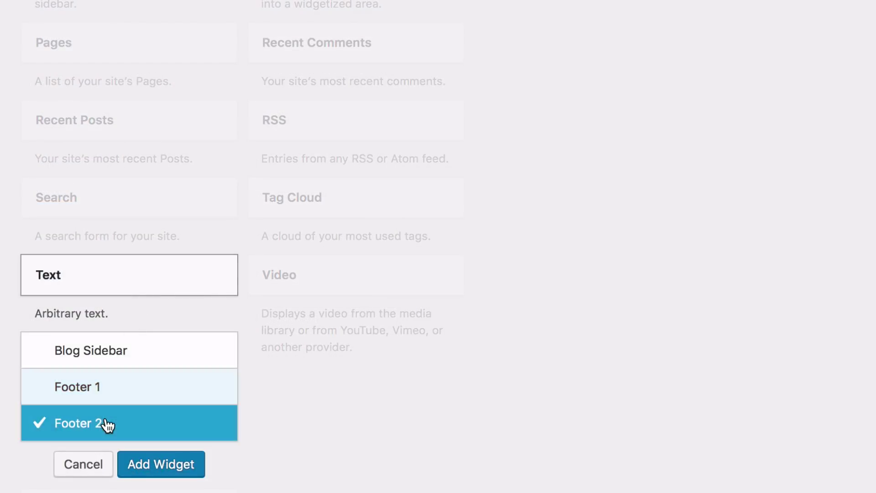
click(140, 474)
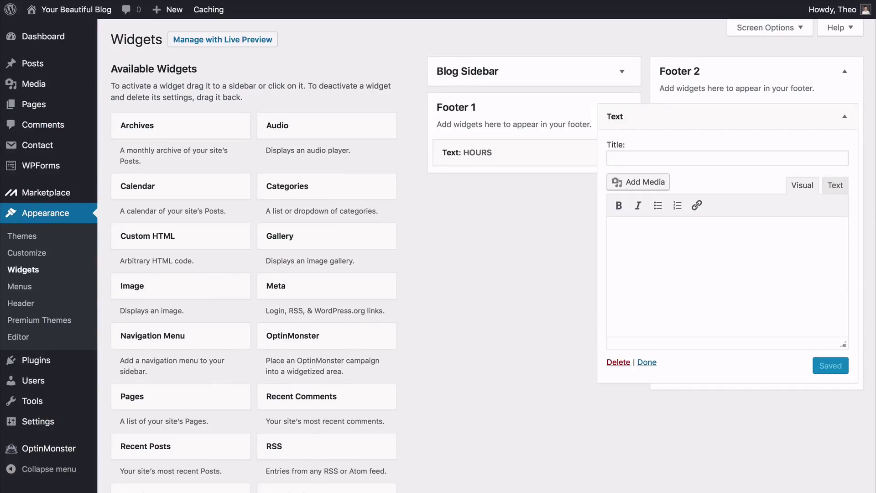
click(727, 158)
text(LOCATION)
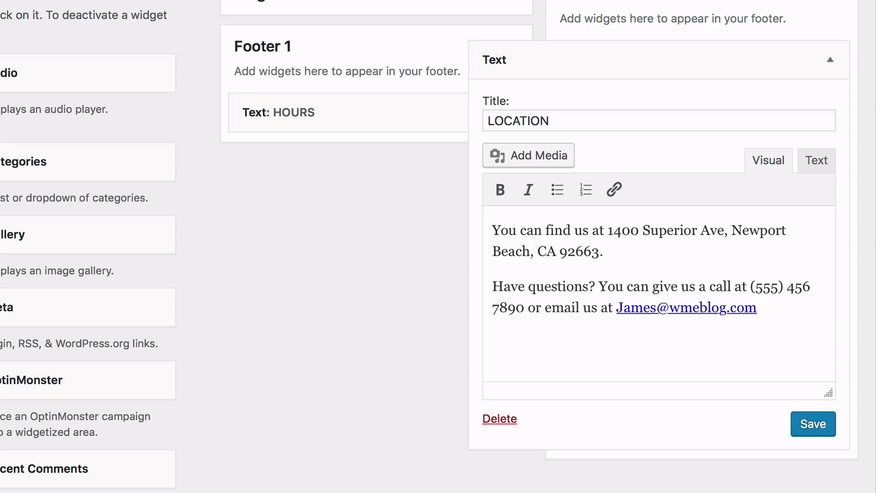
click(686, 307)
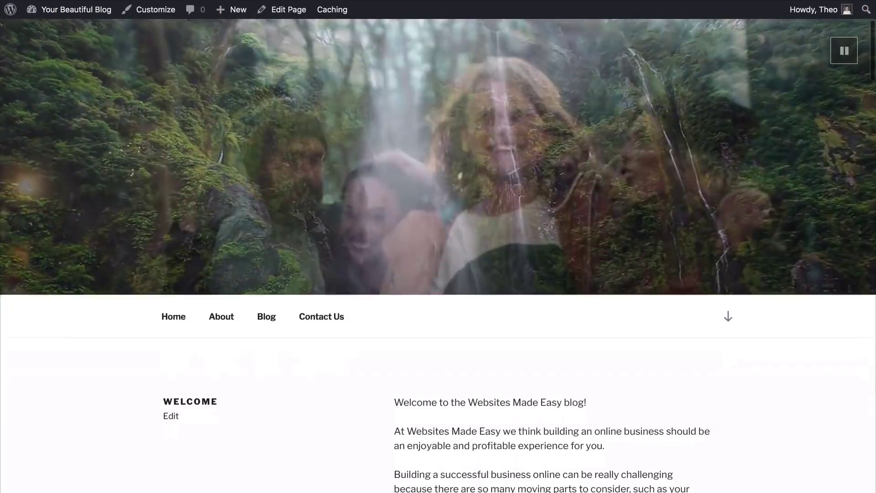
- Review the live homepage, the content creation tools post and the Blog page, including the sidebar and post content
scroll(438, 246, down, 5)
scroll(438, 247, down, 10)
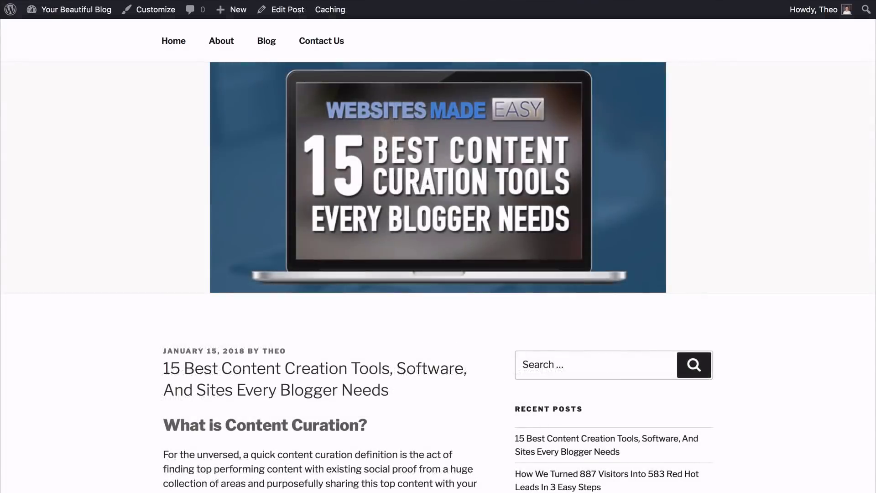
scroll(438, 246, down, 3)
scroll(438, 274, down, 2)
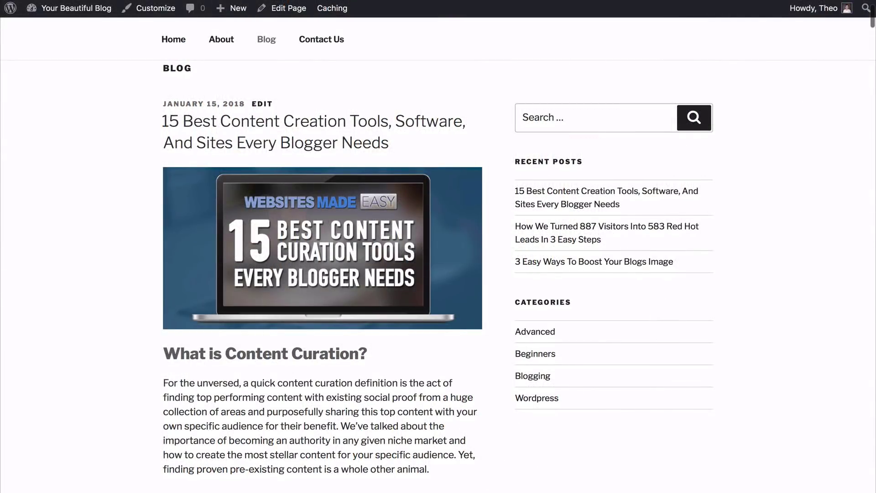
scroll(322, 273, down, 15)
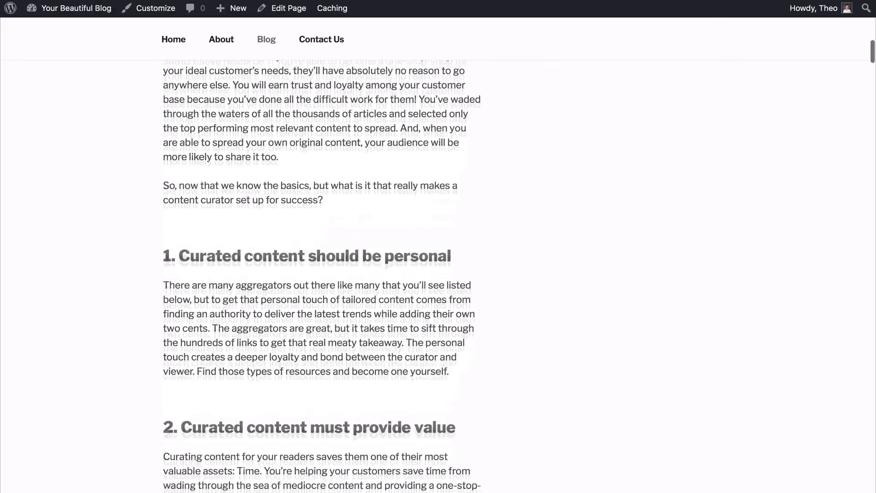
scroll(323, 274, down, 20)
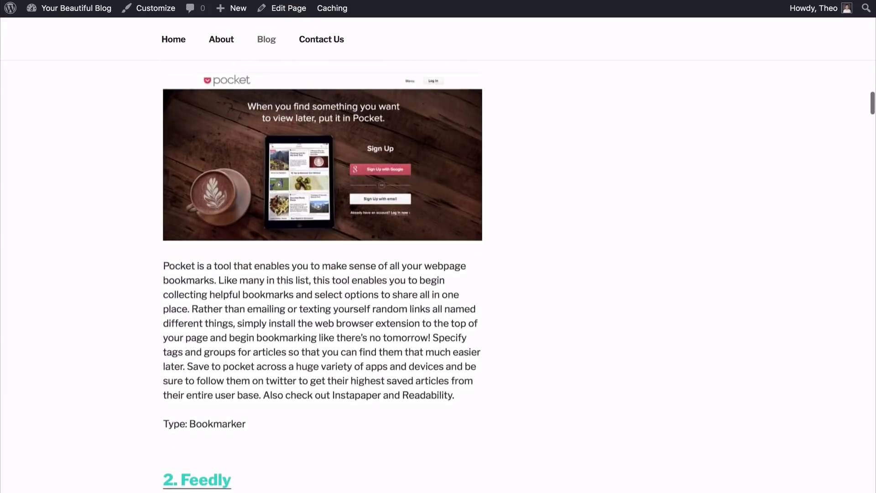
scroll(322, 274, down, 20)
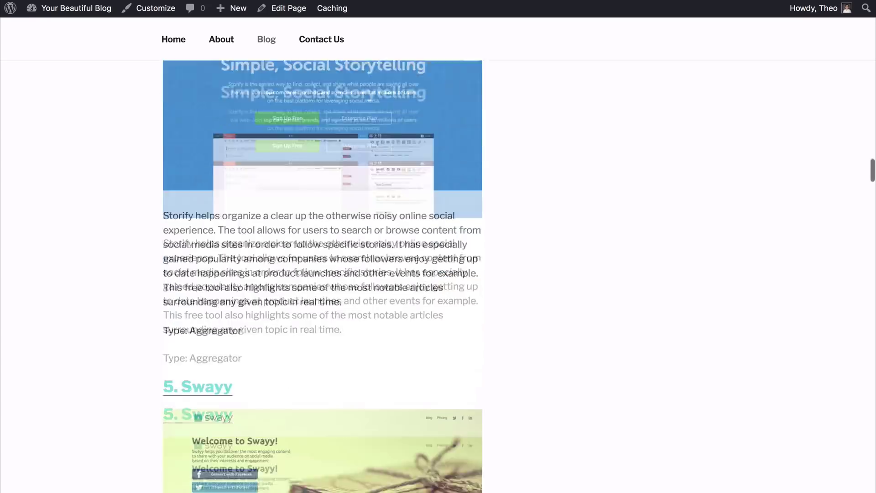
scroll(322, 274, down, 5)
scroll(322, 273, up, 20)
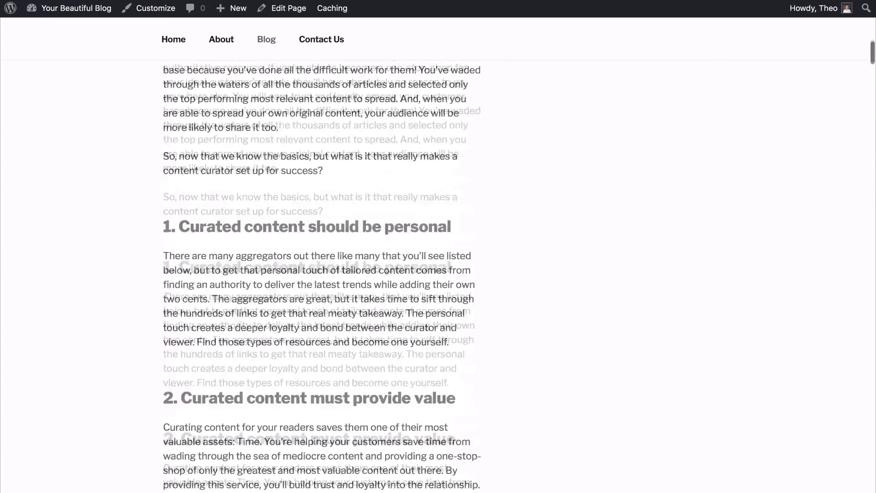
- Insert a Read More tag after the "What is Content Curation?" paragraph in the 15 Best Content Creation Tools post
scroll(322, 273, up, 15)
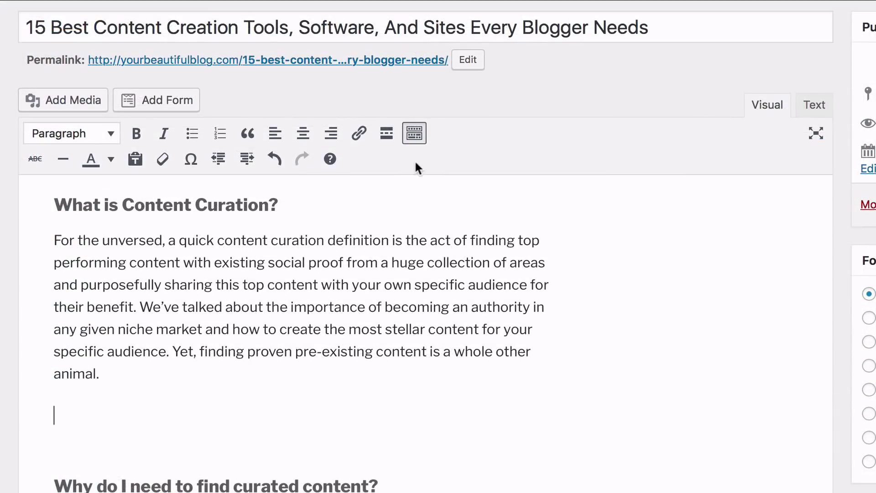
click(386, 133)
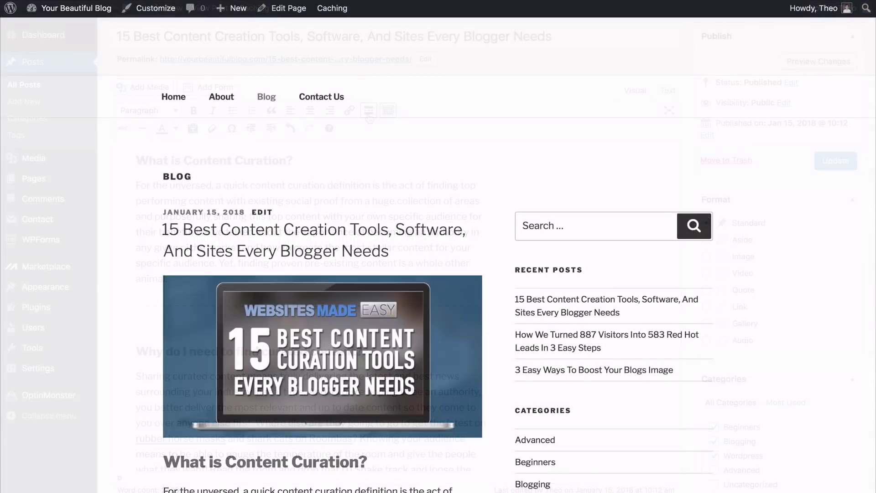
- Examine the Blog page to check how the shortened content creation tools post and the following post are displayed
scroll(438, 256, down, 2)
scroll(438, 255, down, 3)
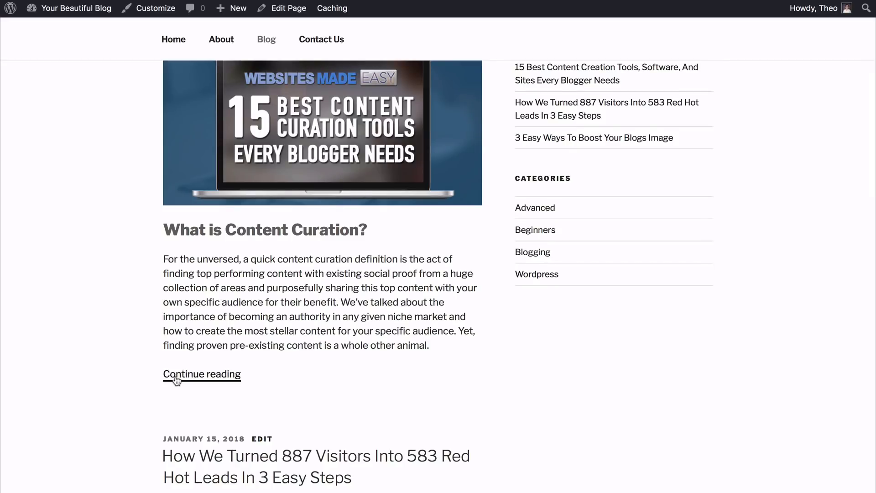
scroll(135, 355, up, 4)
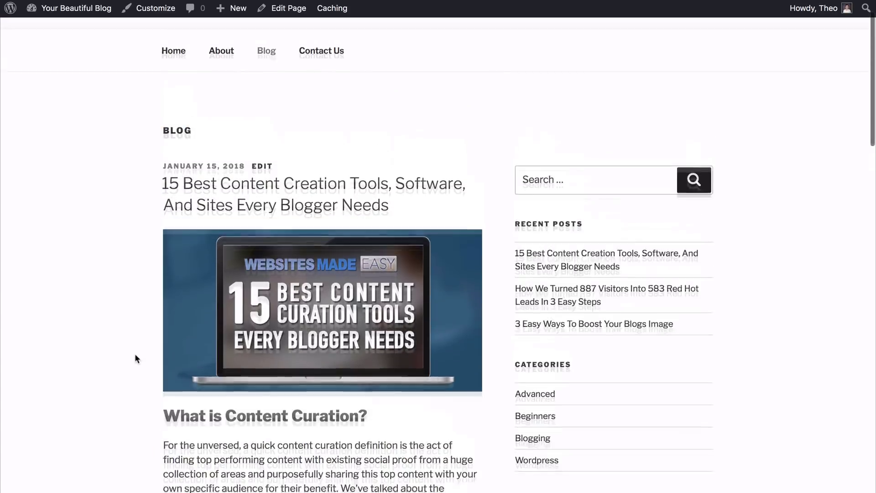
scroll(136, 355, down, 2)
scroll(135, 353, down, 9)
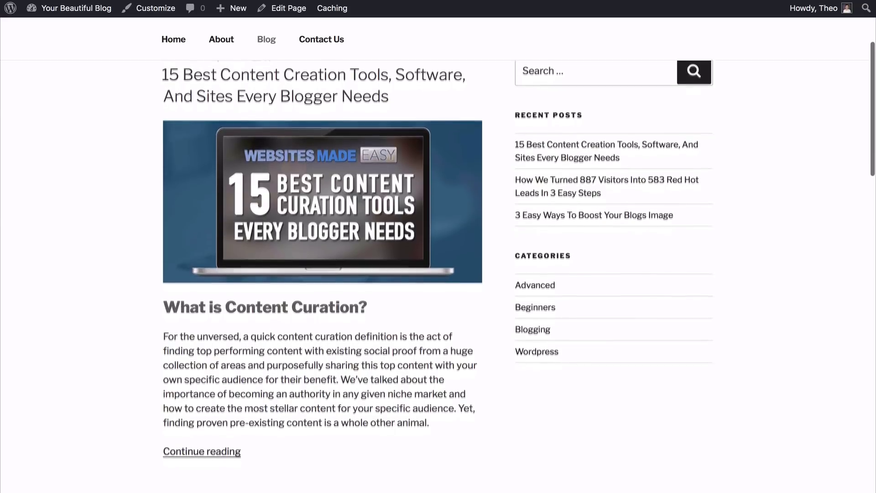
scroll(322, 274, down, 5)
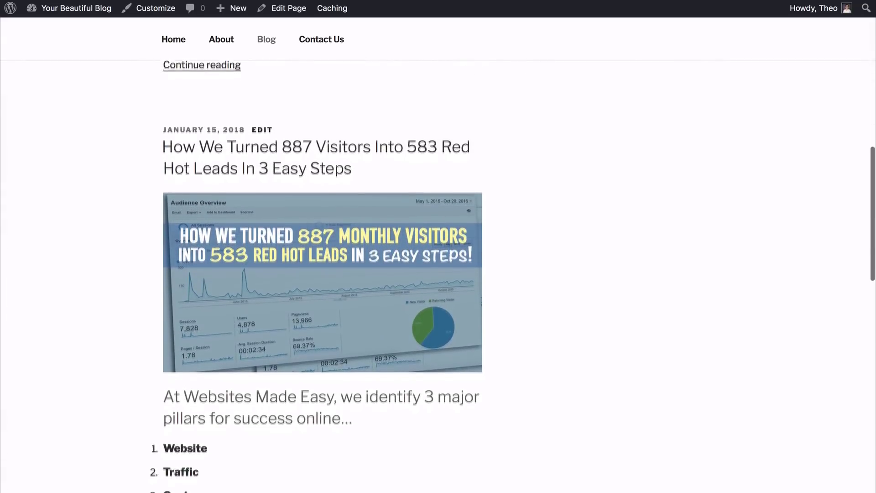
scroll(135, 353, up, 4)
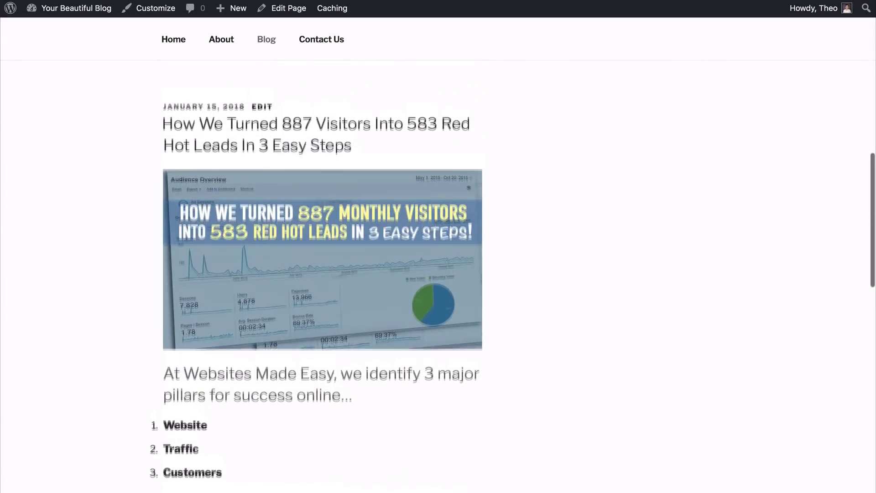
scroll(135, 353, down, 4)
scroll(135, 353, up, 10)
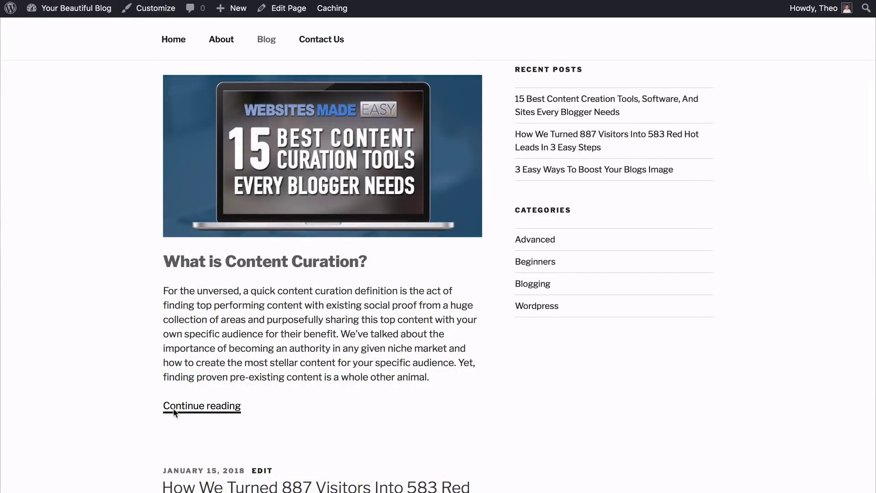
- Open the full content creation tools post through its Continue reading link and look through the article
click(174, 411)
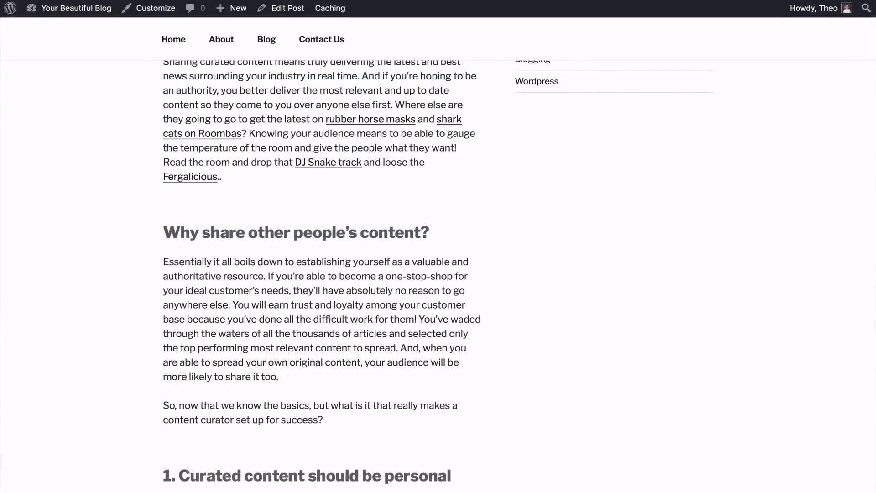
scroll(321, 274, up, 7)
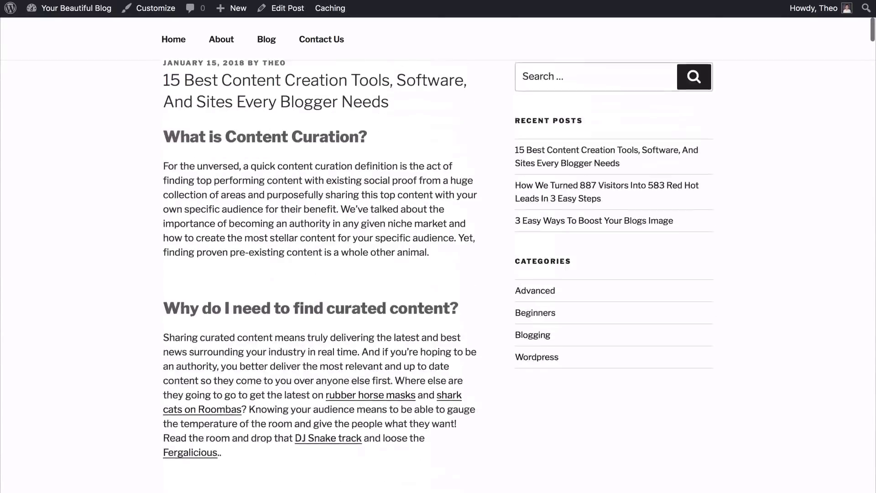
scroll(322, 274, down, 10)
scroll(321, 274, down, 4)
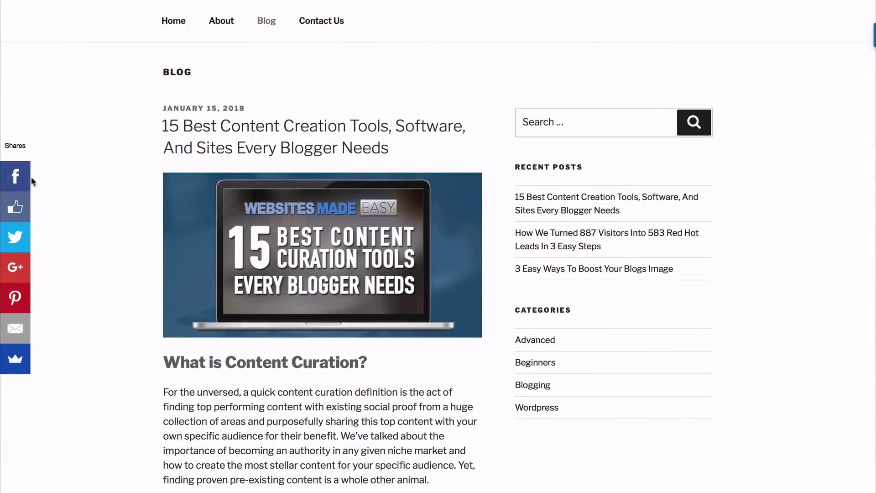
- Start a Facebook share of the Blog page with the message "You have to see this!"
click(25, 183)
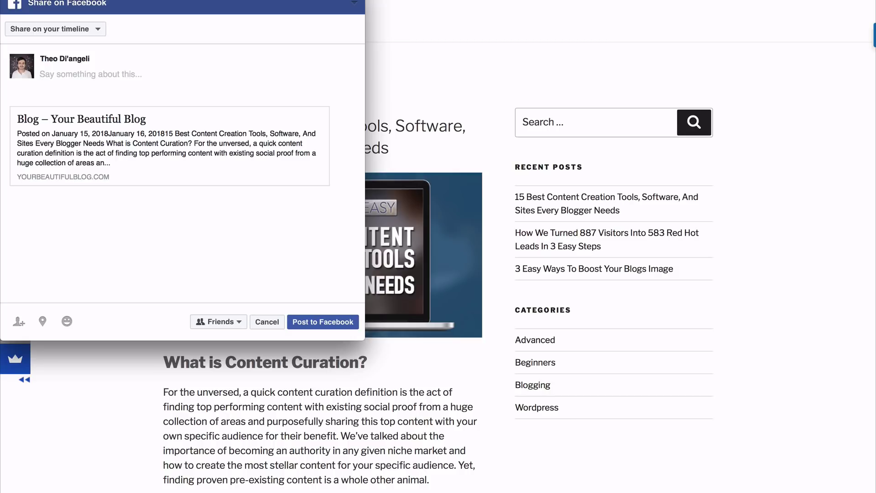
text(You have to see )
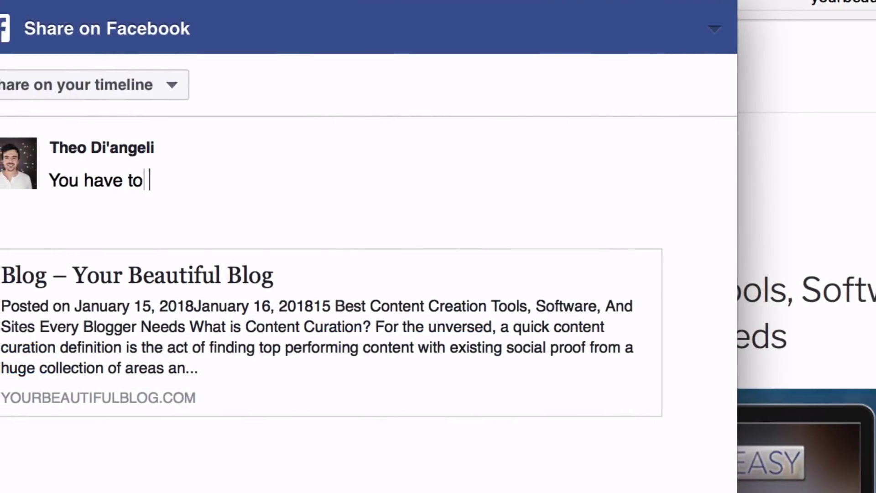
text(this!)
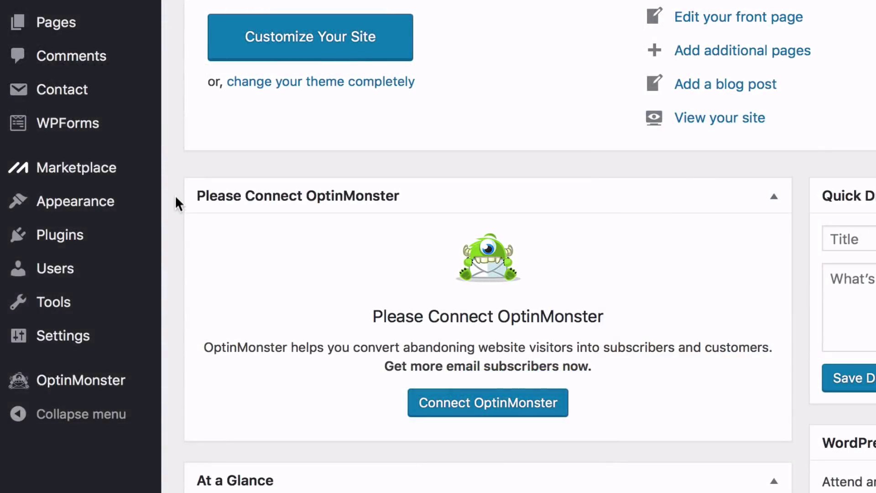
- Search the new plugins directory for "photo album" and browse the gallery plugins
mouse_move(144, 238)
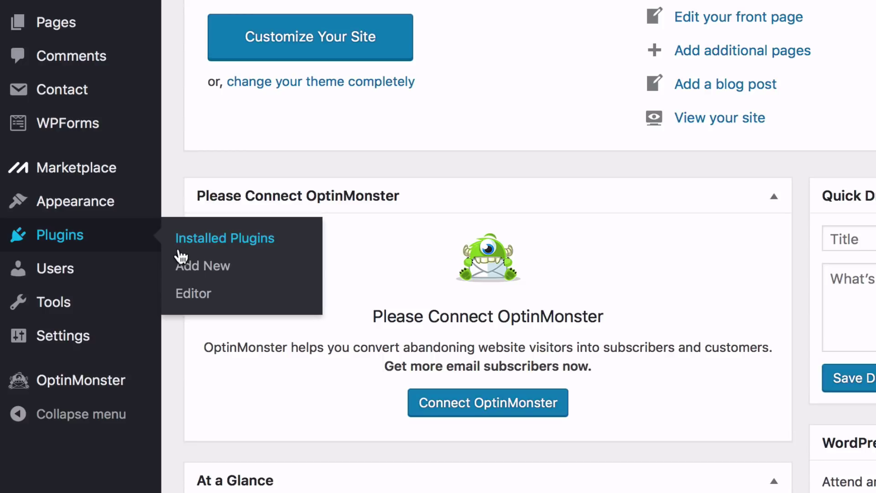
click(202, 266)
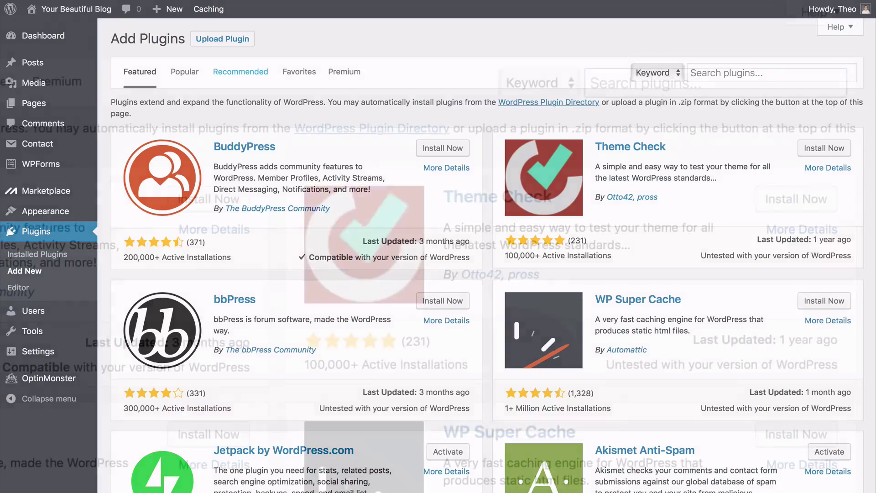
click(771, 73)
text(photo album)
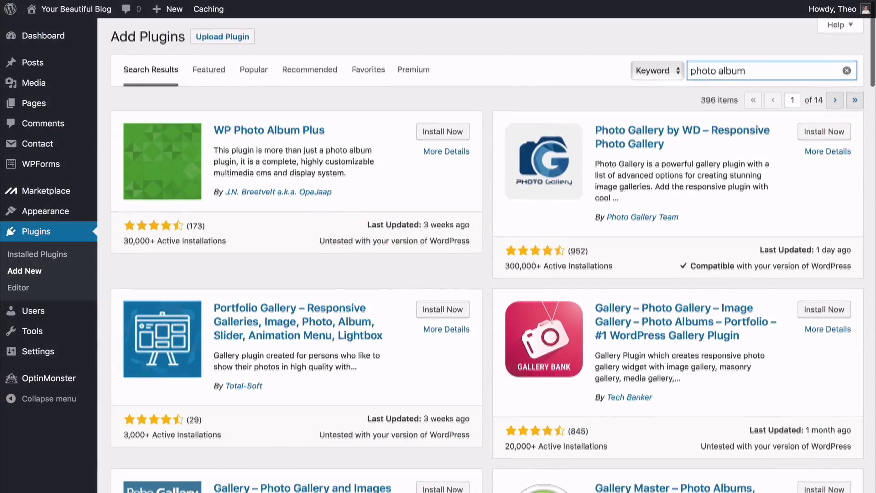
scroll(486, 255, down, 5)
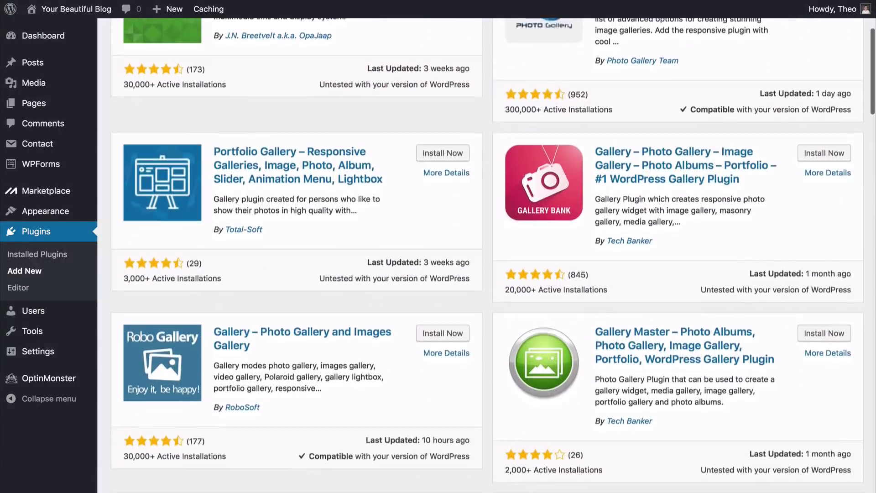
scroll(486, 255, down, 4)
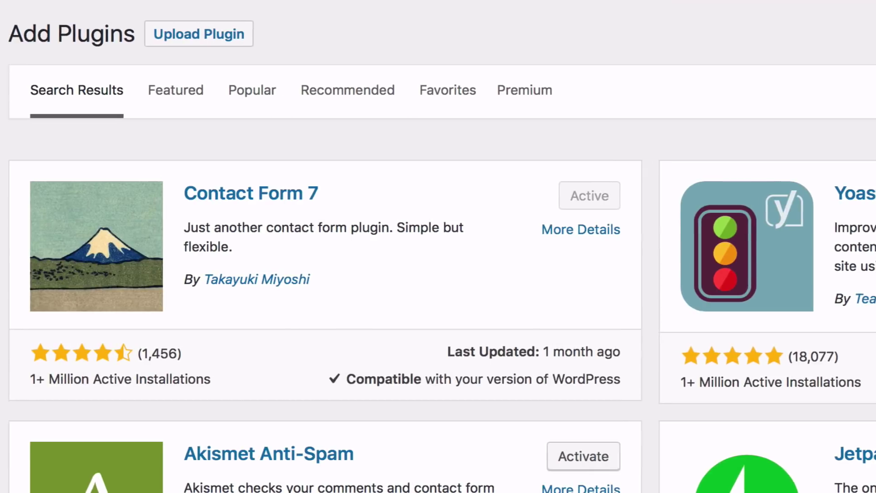
- Search the plugins for "wp supercache", then install and activate WP Super Cache
text(wp supercache)
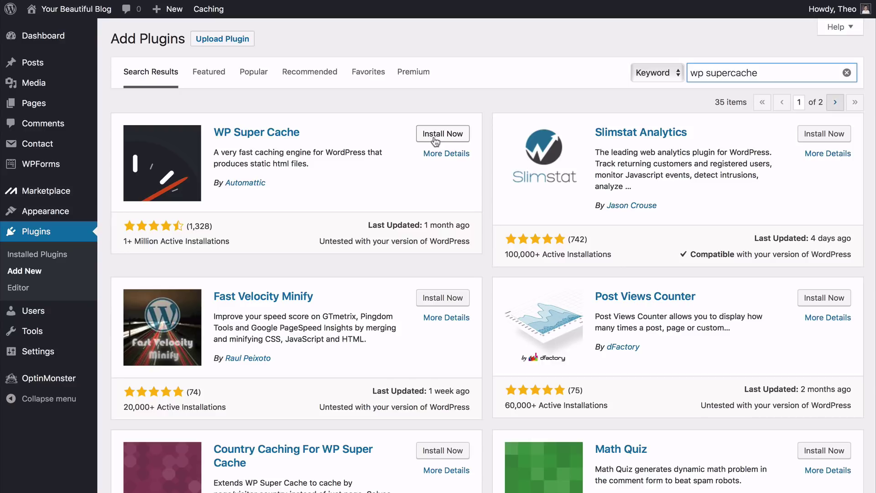
click(451, 138)
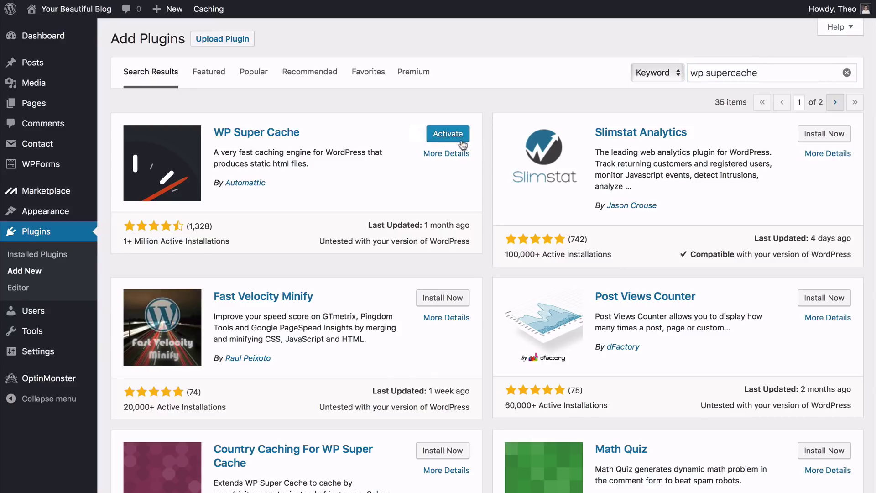
click(448, 133)
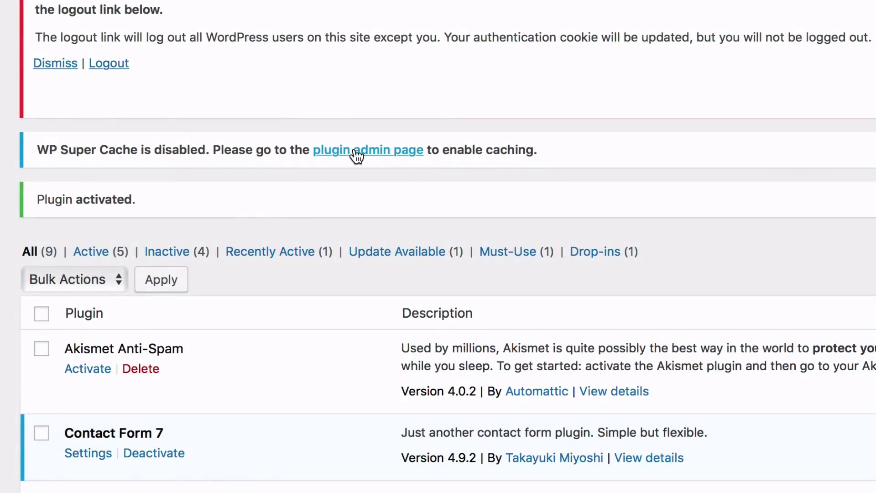
- Turn WP Super Cache's caching on, update its status and run the cache test
click(356, 154)
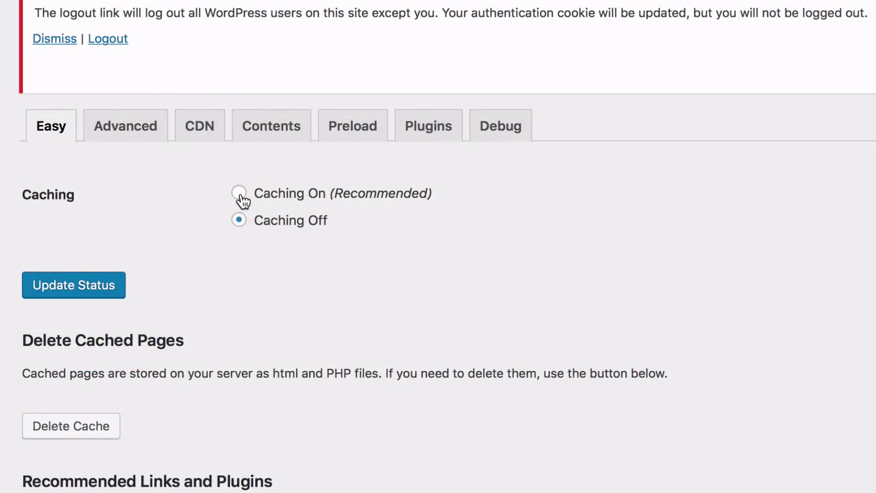
click(114, 297)
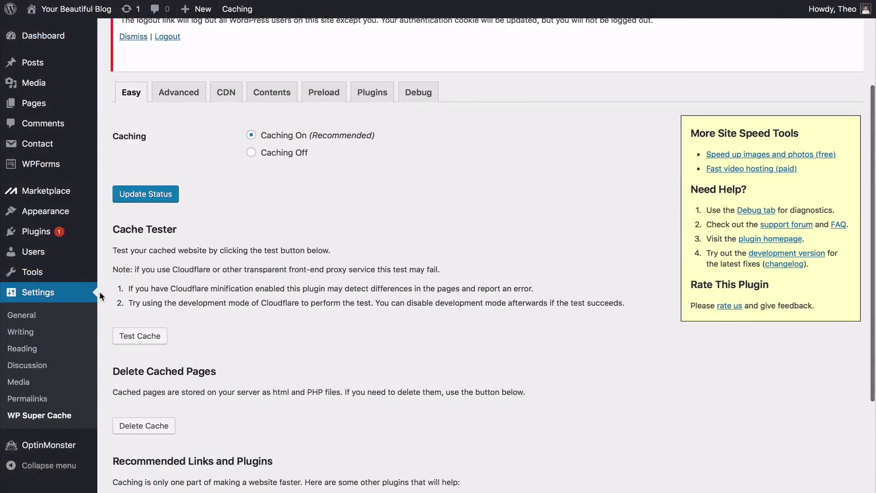
click(135, 344)
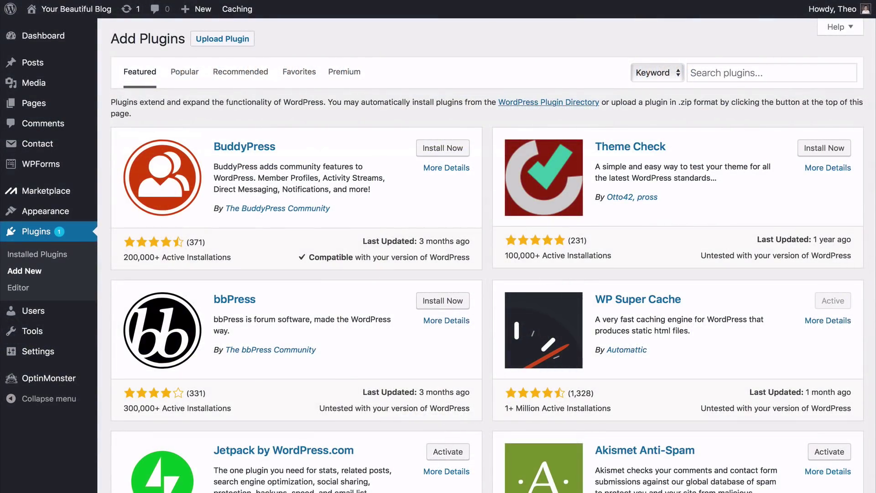
- Search the plugins for "sumo" and activate SumoMe's Free Tools to Automate Your Site Growth plugin
text(sumo)
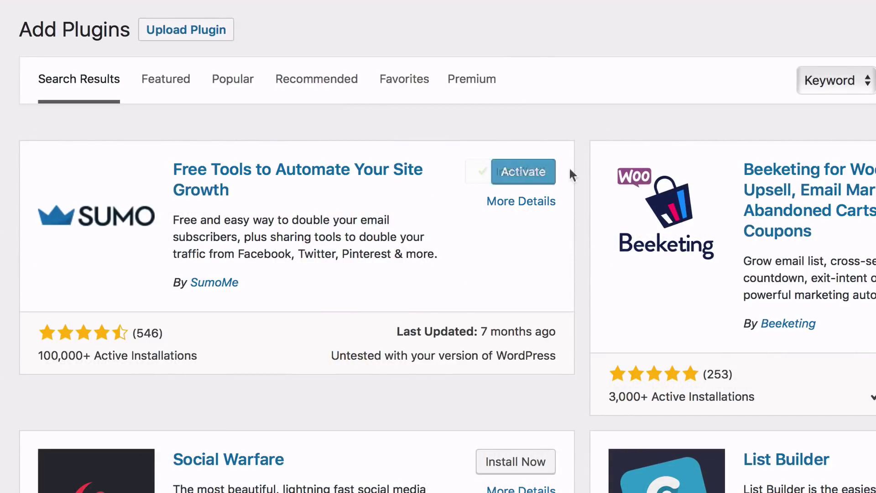
click(523, 176)
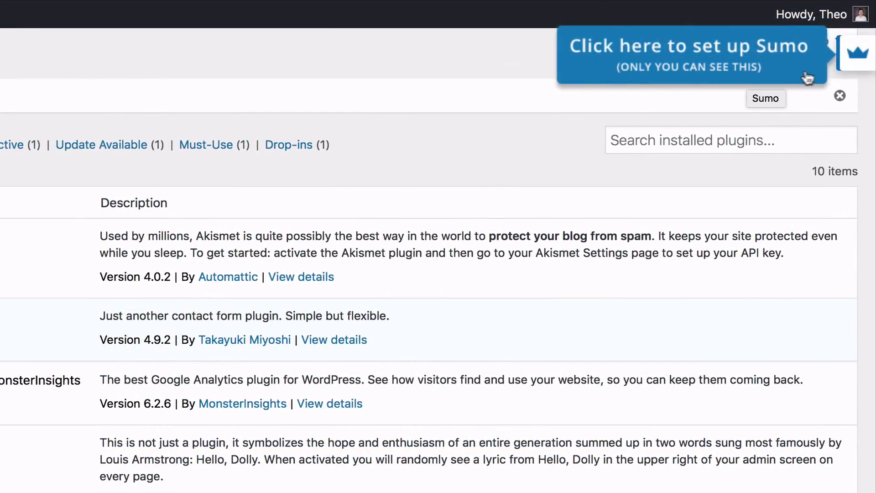
- Open the Sumo setup, dismiss the paid plan offer and activate the social Share app
click(848, 63)
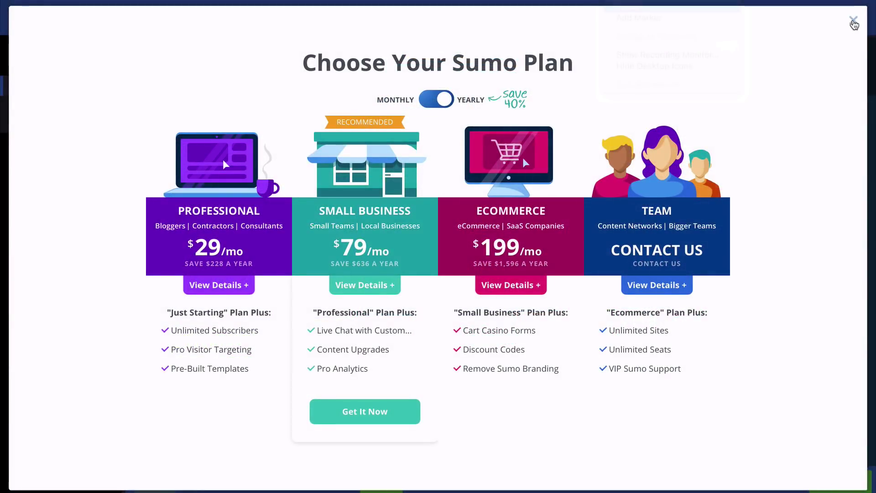
click(851, 21)
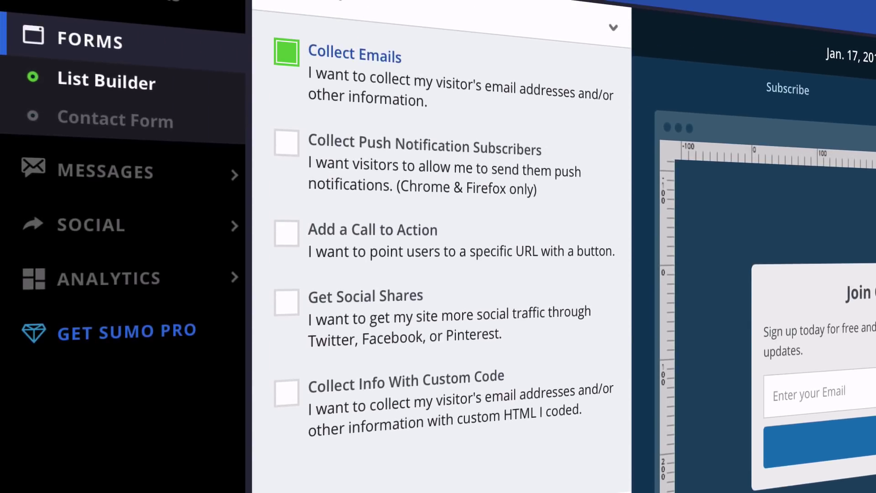
mouse_move(118, 249)
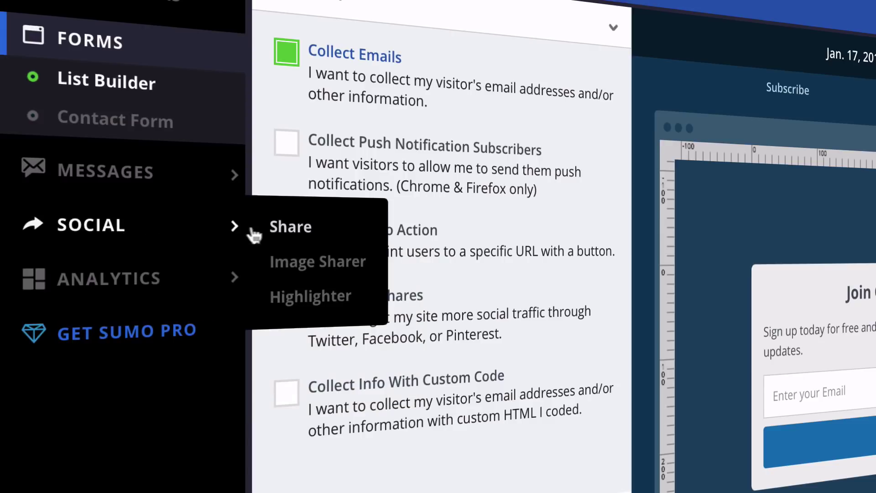
click(292, 227)
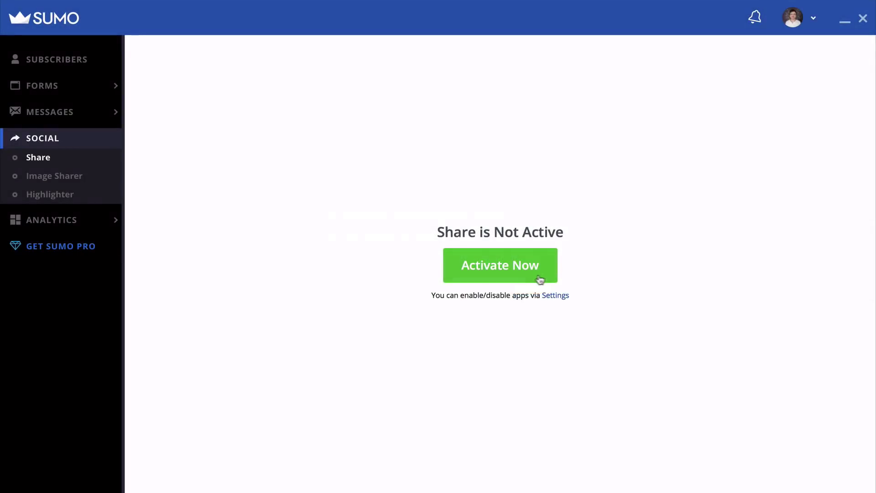
click(506, 275)
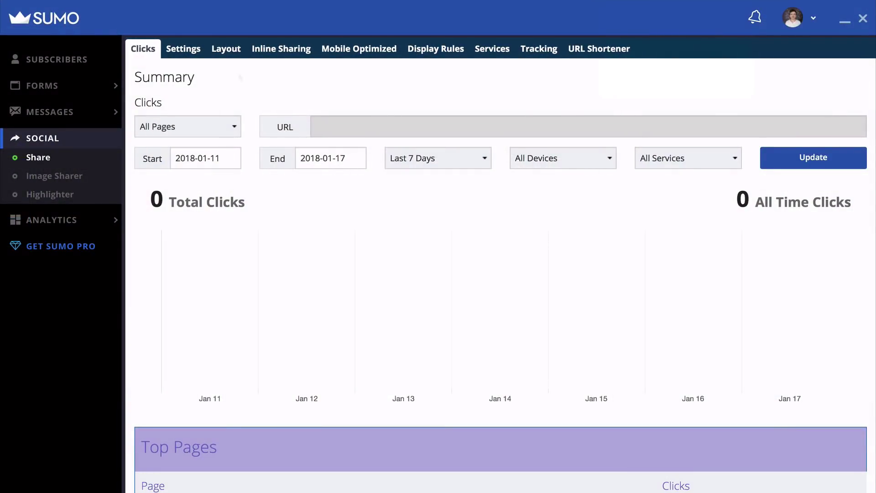
- Add Facebook Like to the Share app's selected services, directly below Facebook
click(193, 58)
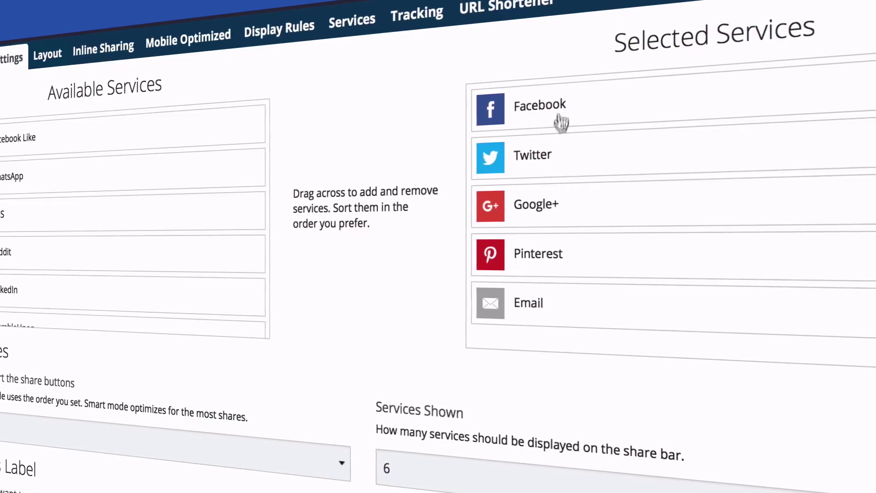
drag(606, 121, 604, 209)
drag(546, 209, 516, 101)
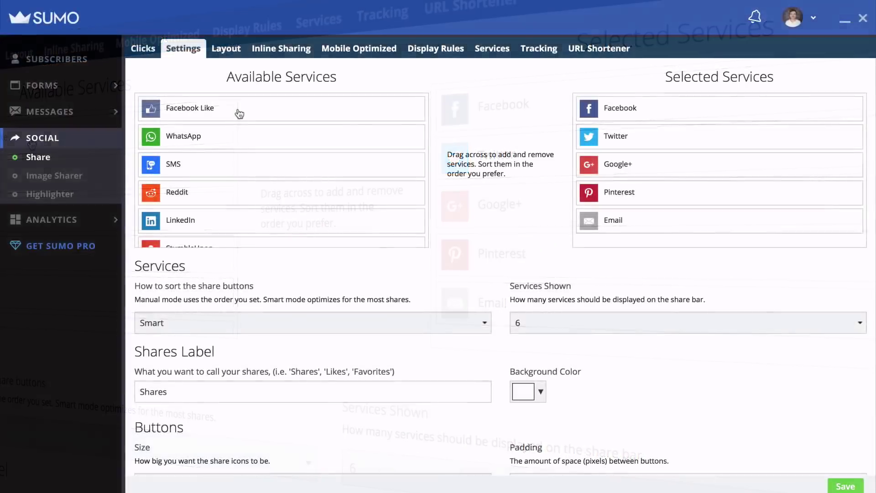
drag(237, 111, 607, 124)
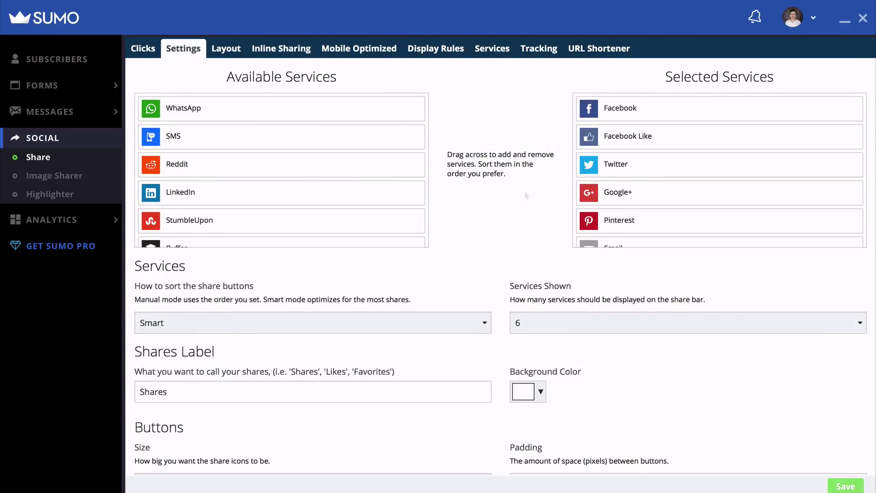
- Review the Share app's remaining settings and its layout options, and close the Sumo dashboard
scroll(500, 273, down, 3)
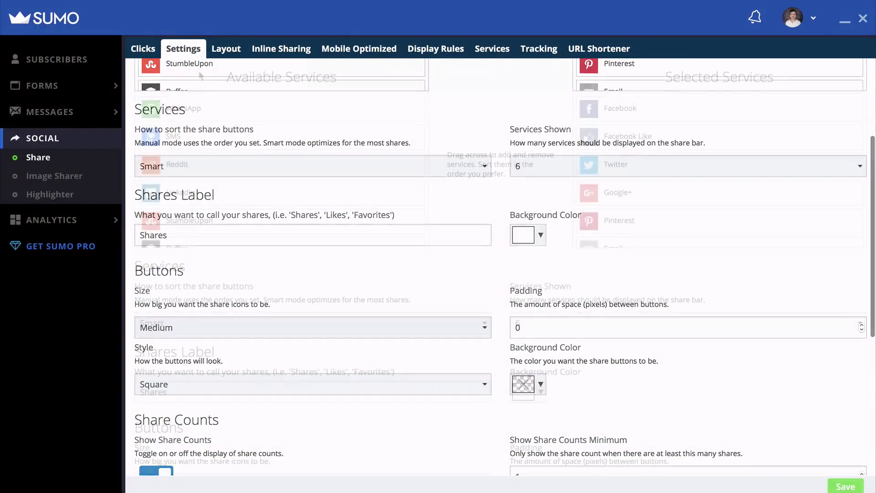
click(225, 50)
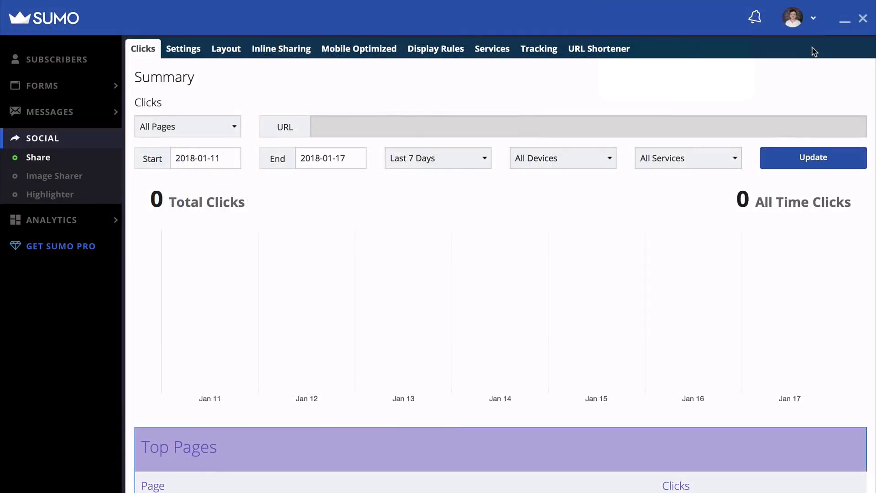
click(863, 23)
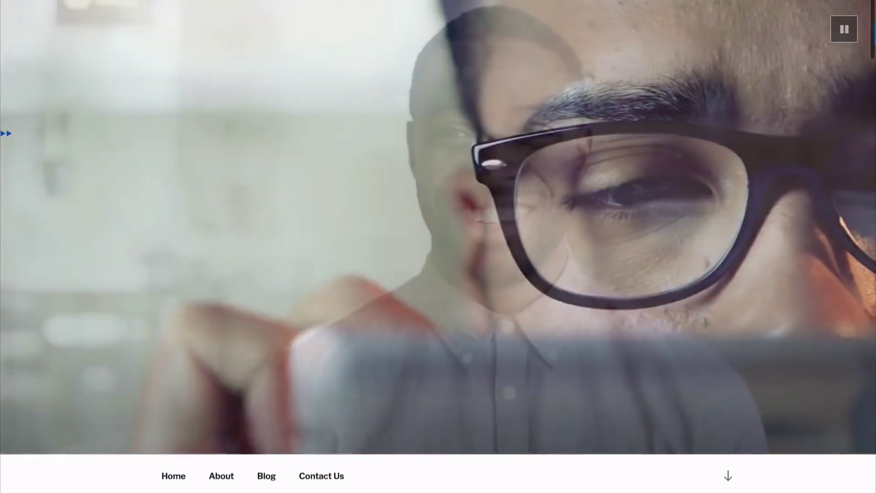
- Look through the blog's live homepage from the header video past the Welcome section to the Blog section
scroll(438, 246, down, 5)
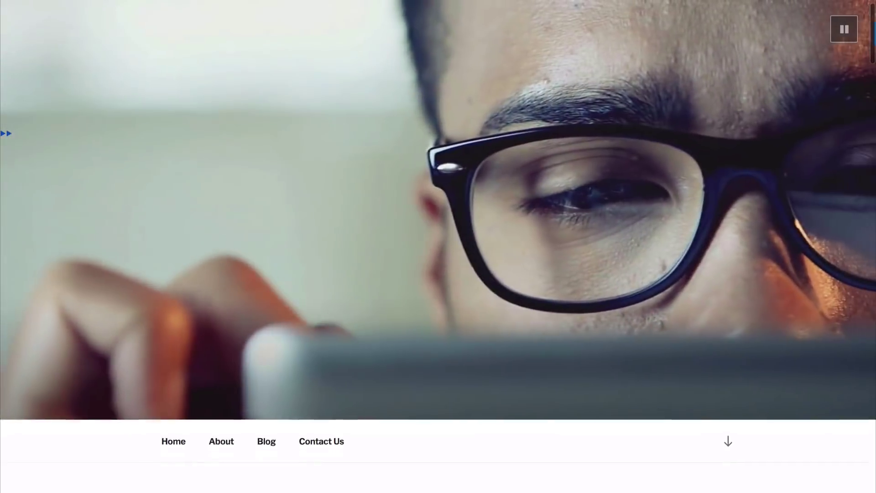
scroll(438, 246, down, 2)
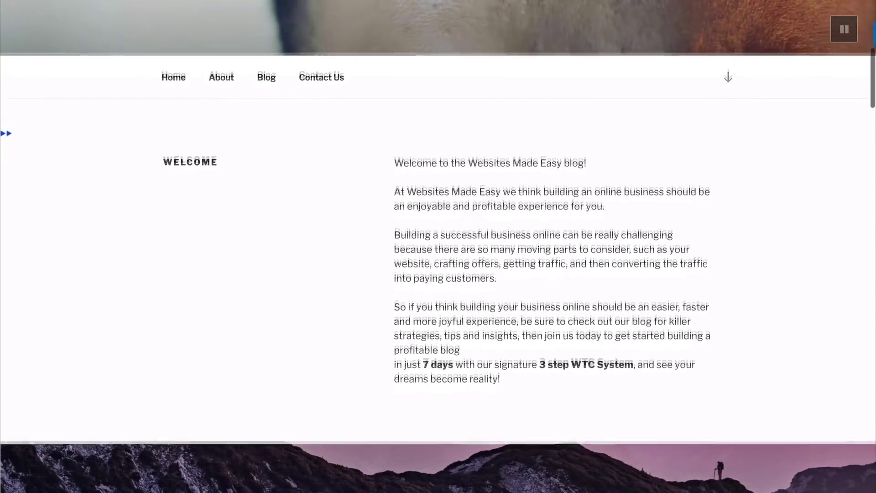
scroll(438, 246, down, 4)
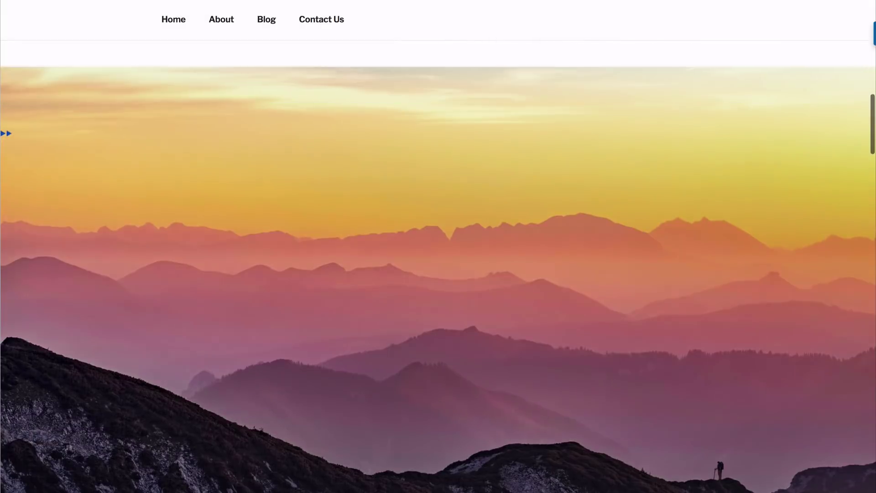
scroll(438, 246, down, 9)
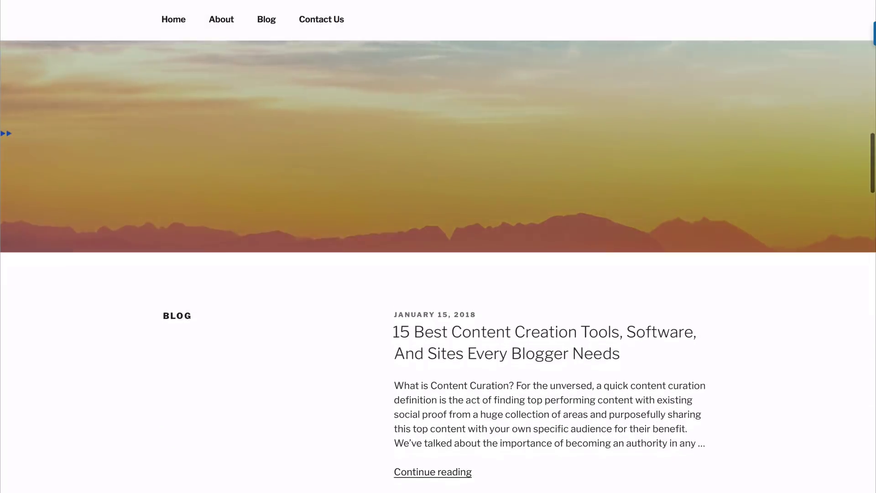